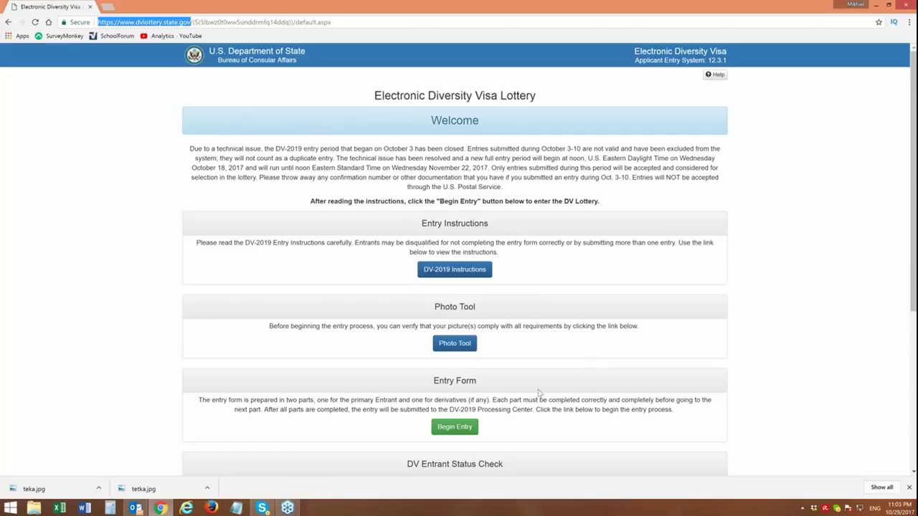
- Begin a DV-2019 entry, type the authentication characters shown in the picture, and submit them
{"action": "left_click", "coordinate": [455, 429]}
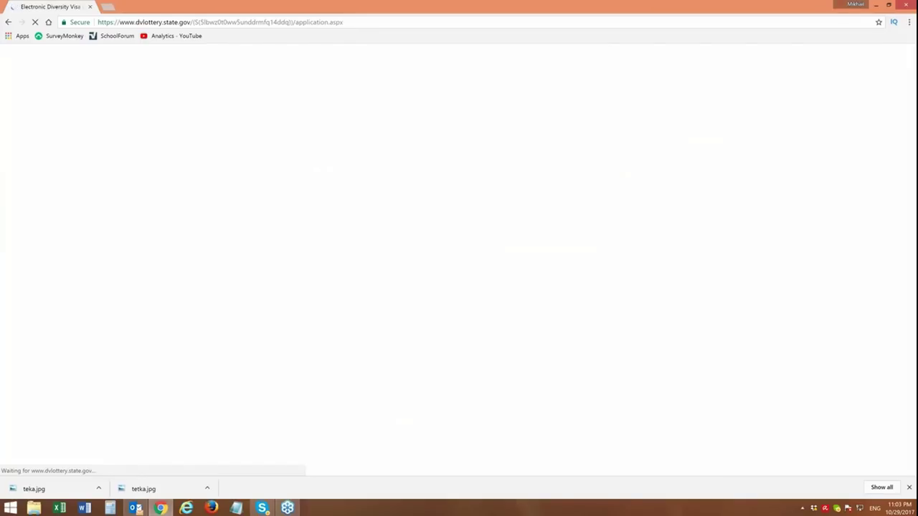
{"action": "left_click", "coordinate": [269, 206]}
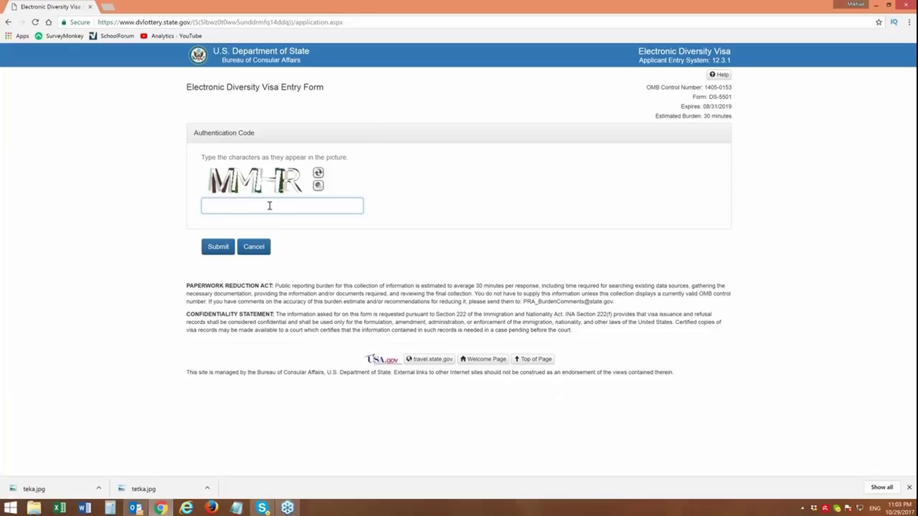
{"action": "type", "text": "MMHR"}
{"action": "left_click", "coordinate": [219, 247]}
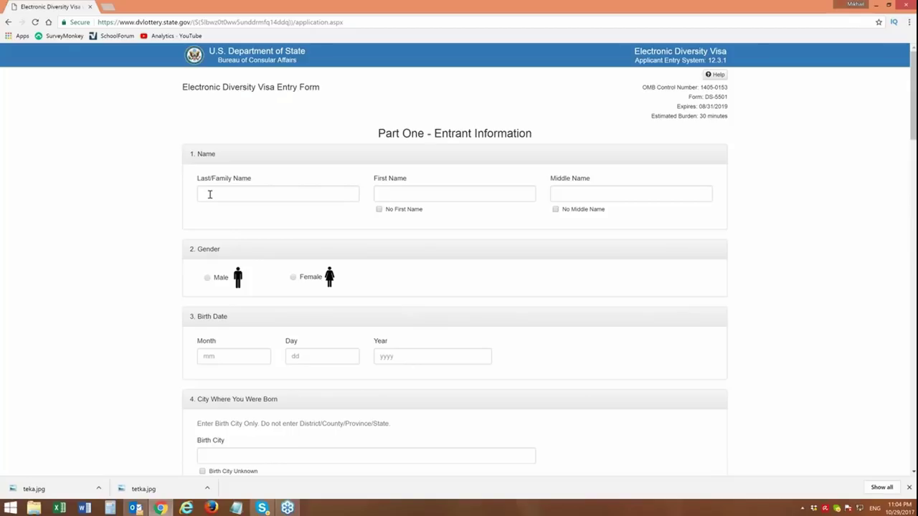
{"action": "left_click", "coordinate": [210, 195]}
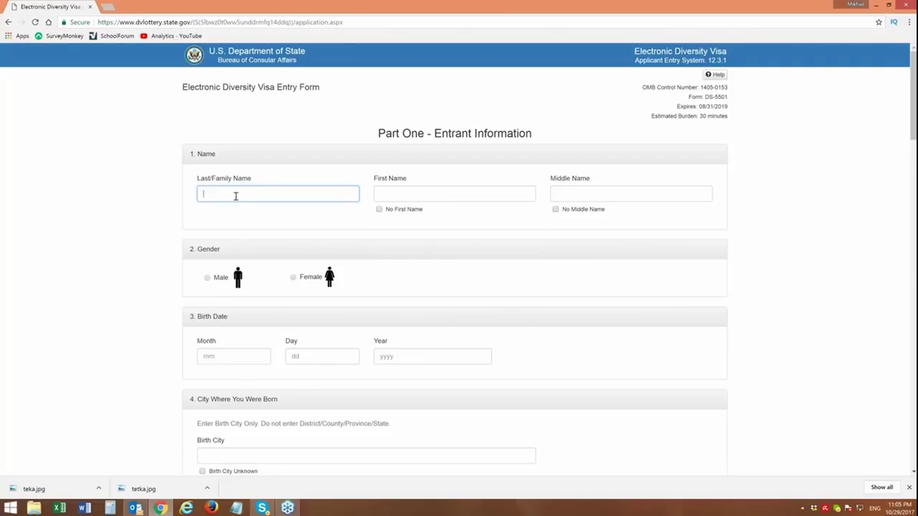
- Enter the entrant's surname in Last/Family Name, leaving No First Name unchecked
{"action": "left_click", "coordinate": [235, 194]}
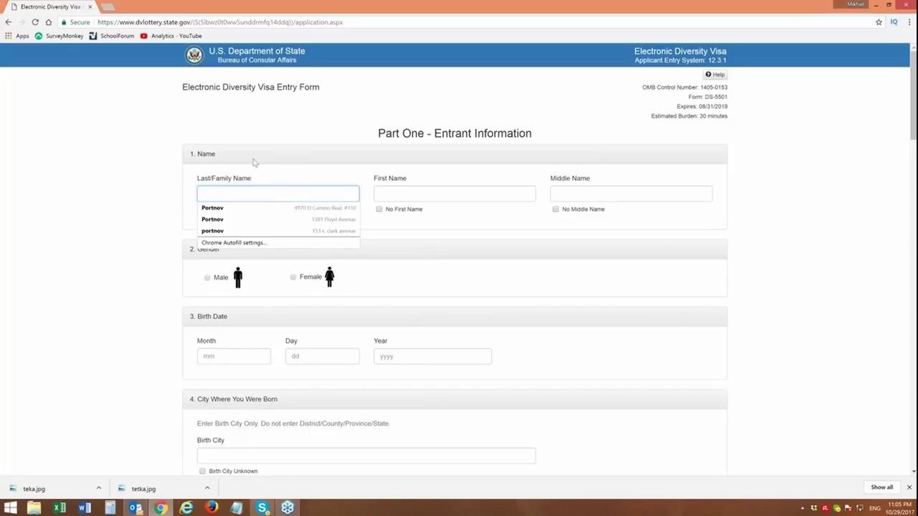
{"action": "left_click", "coordinate": [267, 138]}
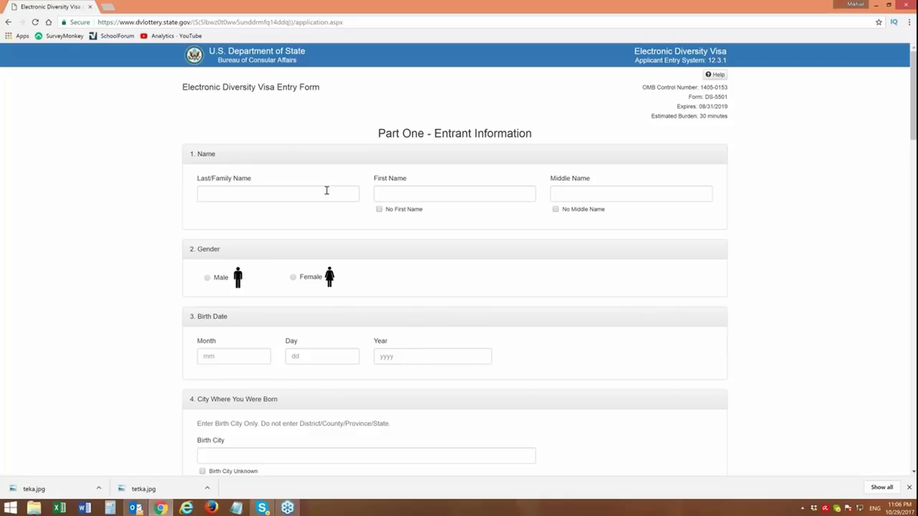
{"action": "left_click", "coordinate": [320, 192]}
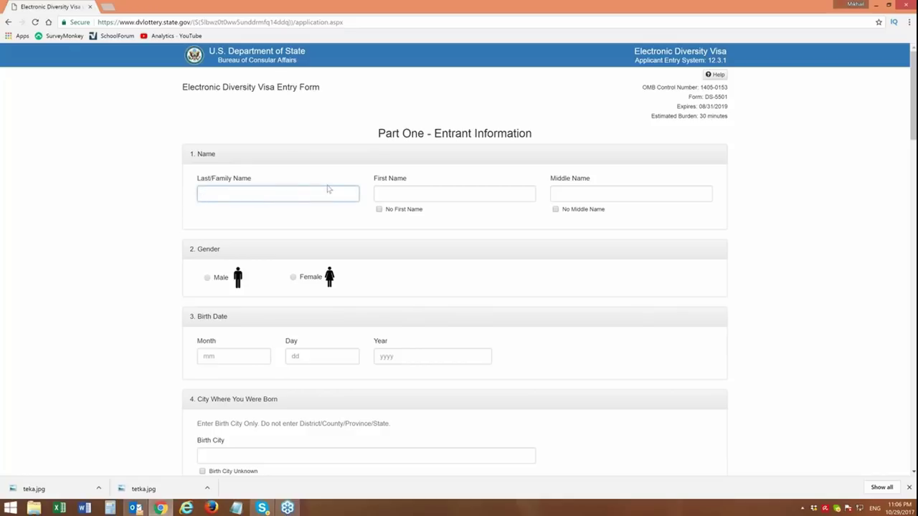
{"action": "left_click", "coordinate": [380, 210]}
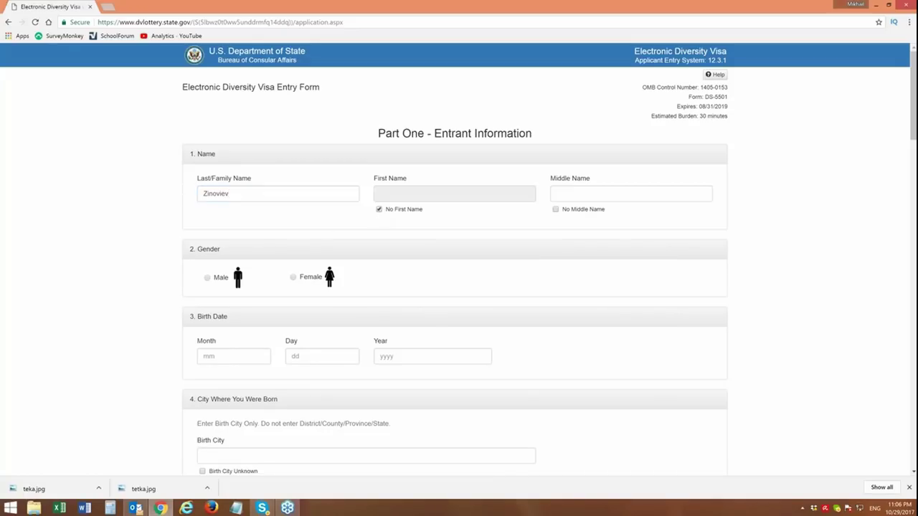
{"action": "left_click", "coordinate": [380, 209]}
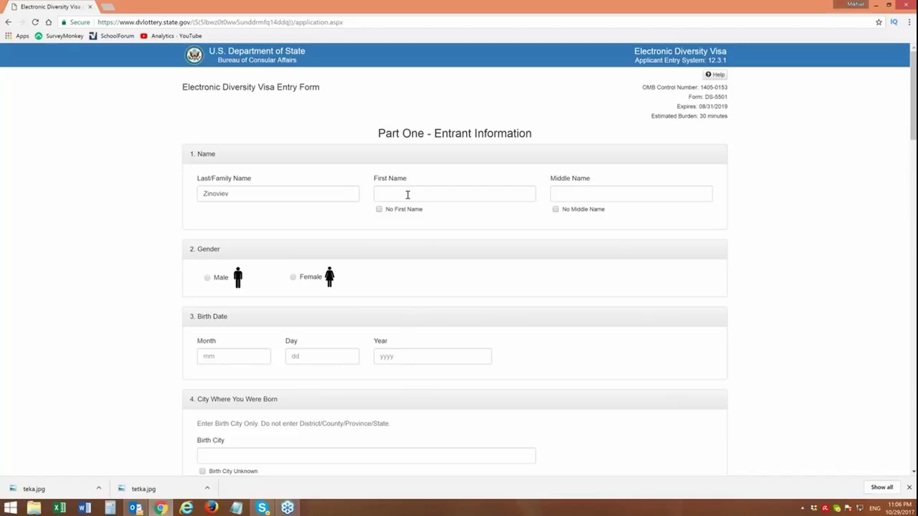
{"action": "left_click", "coordinate": [408, 194]}
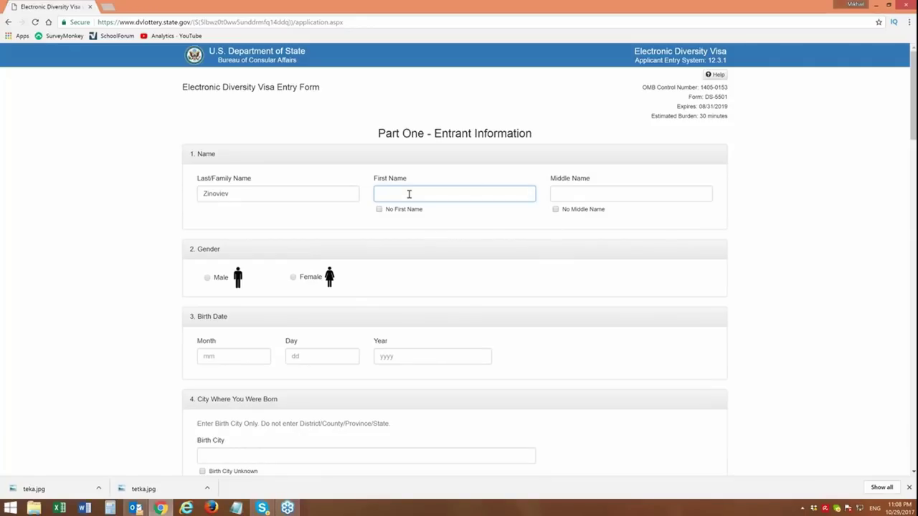
- Check No Middle Name and select Male as the entrant's gender
{"action": "left_click", "coordinate": [556, 209]}
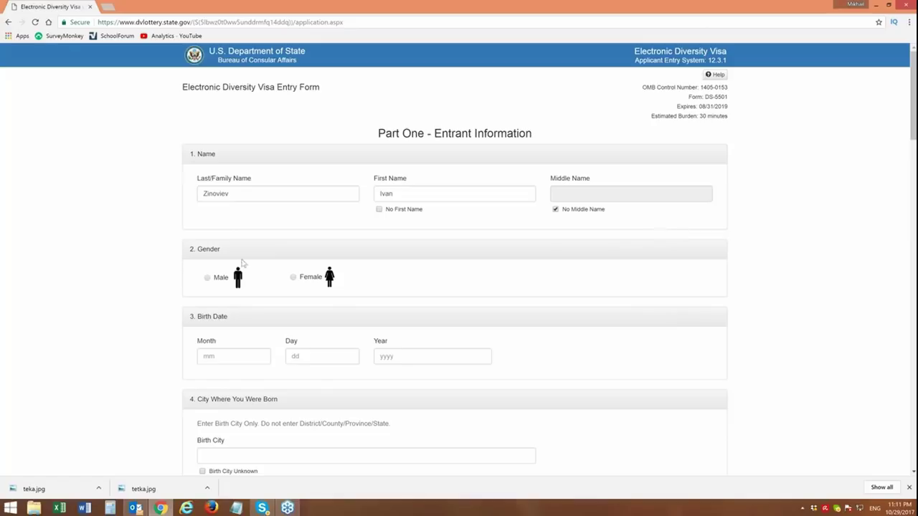
{"action": "left_click", "coordinate": [208, 279]}
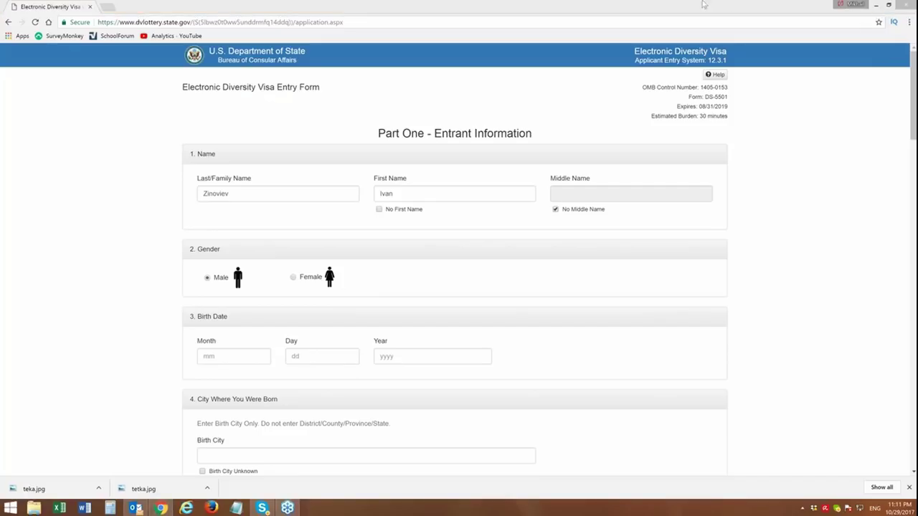
{"action": "left_click", "coordinate": [701, 5]}
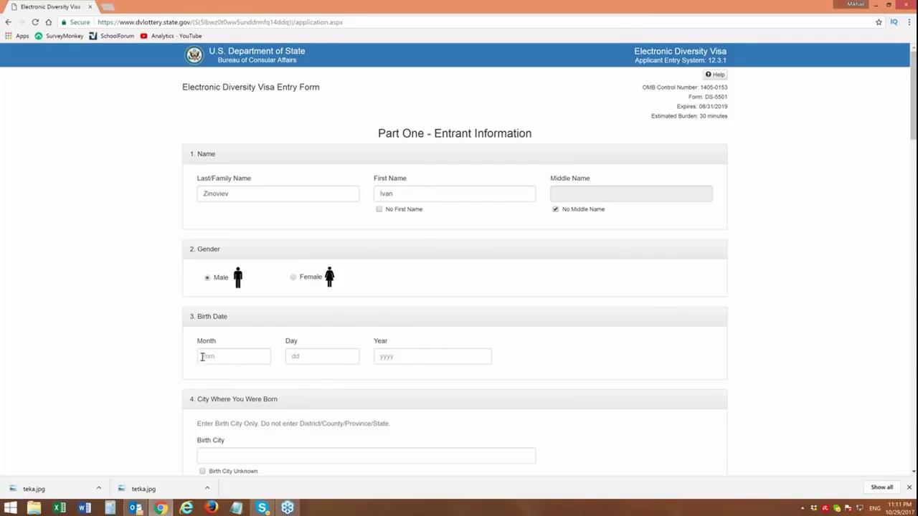
{"action": "left_click", "coordinate": [202, 357]}
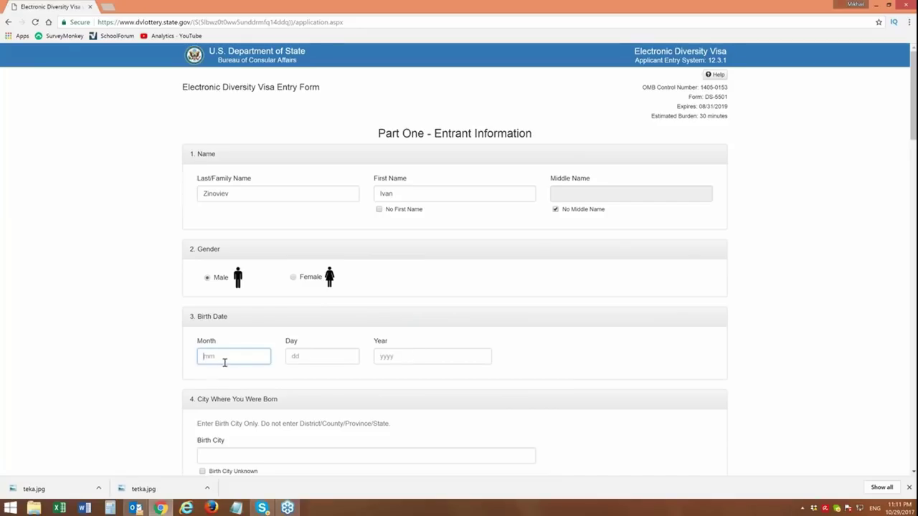
{"action": "key", "text": "Tab"}
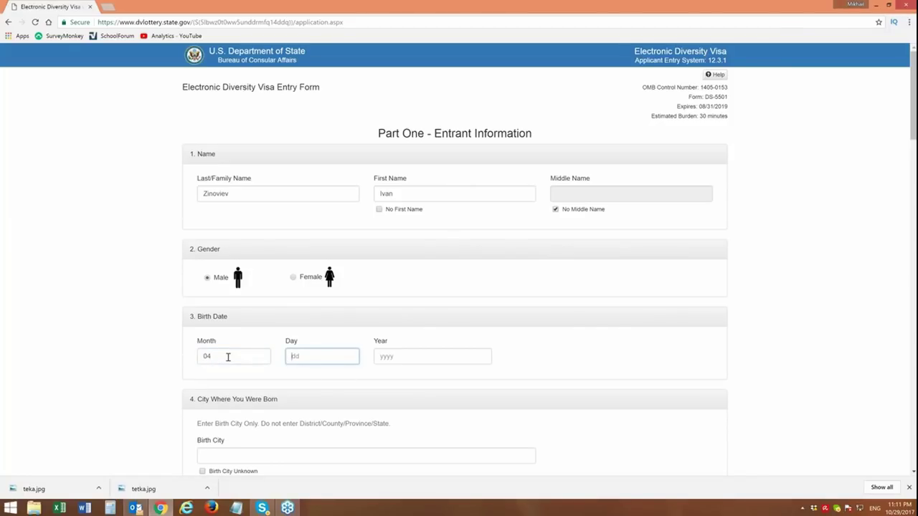
{"action": "key", "text": "Tab"}
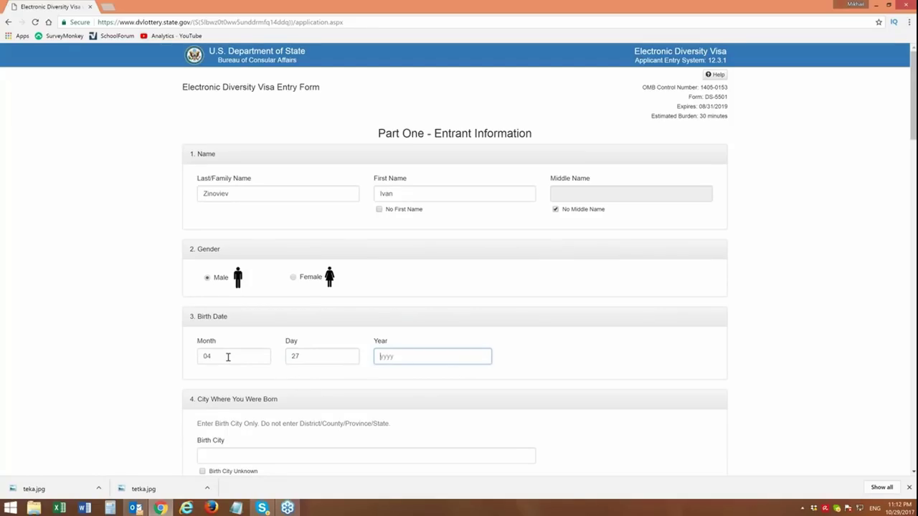
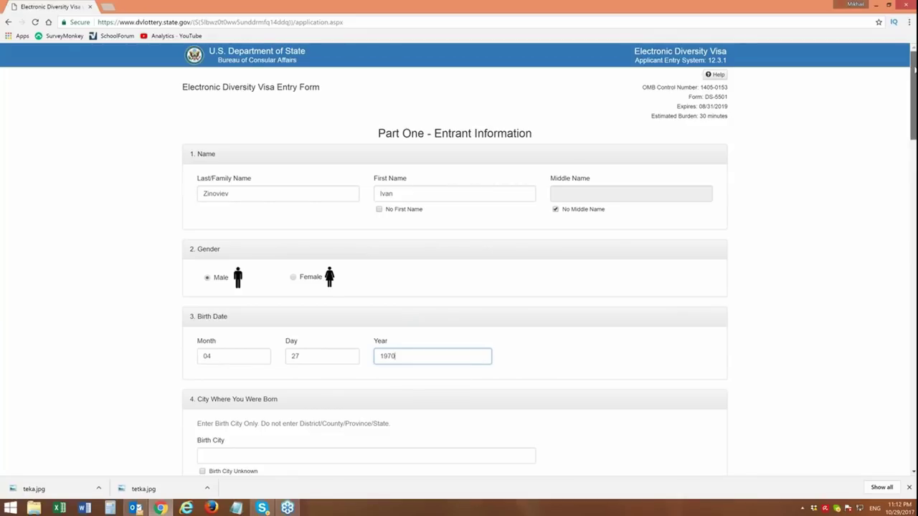
- Scroll down to the birth city, country and eligibility sections and dismiss the chat notification
{"action": "left_click_drag", "start_coordinate": [914, 70], "coordinate": [915, 71]}
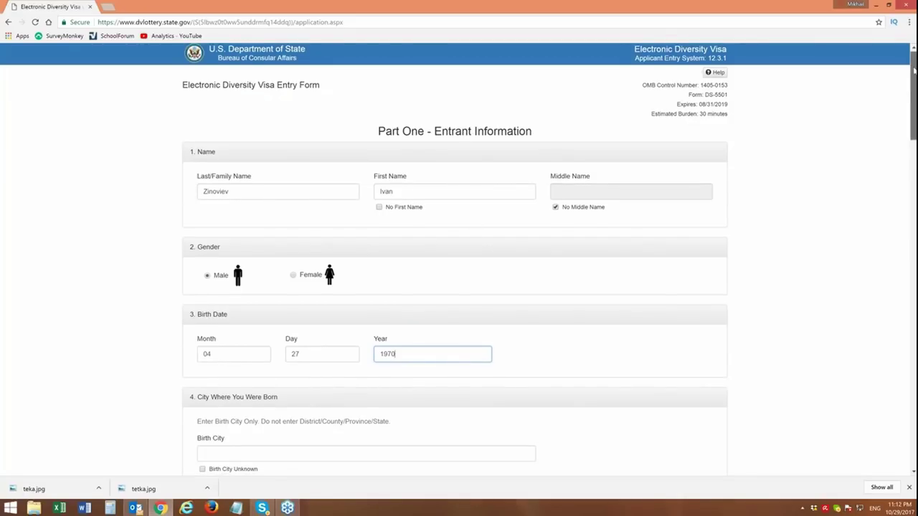
{"action": "left_click_drag", "start_coordinate": [914, 69], "coordinate": [915, 78]}
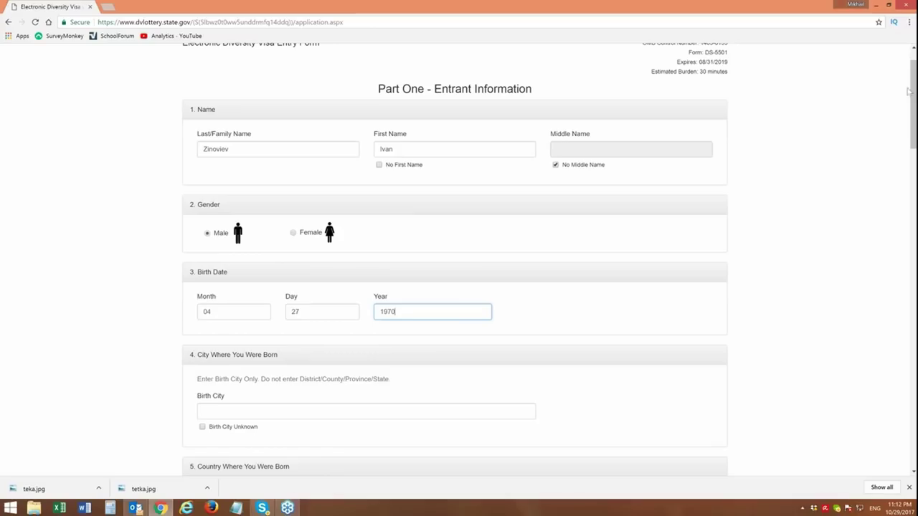
{"action": "left_click_drag", "start_coordinate": [909, 91], "coordinate": [913, 115]}
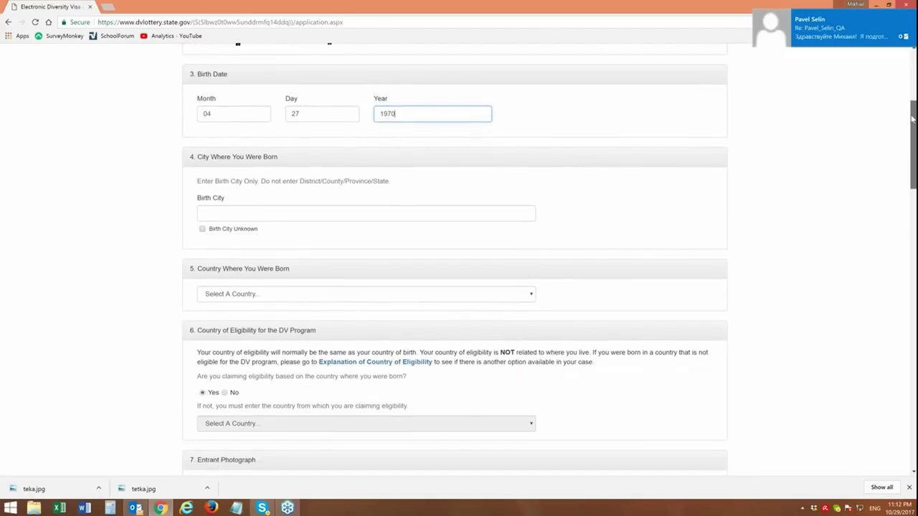
{"action": "left_click", "coordinate": [912, 16]}
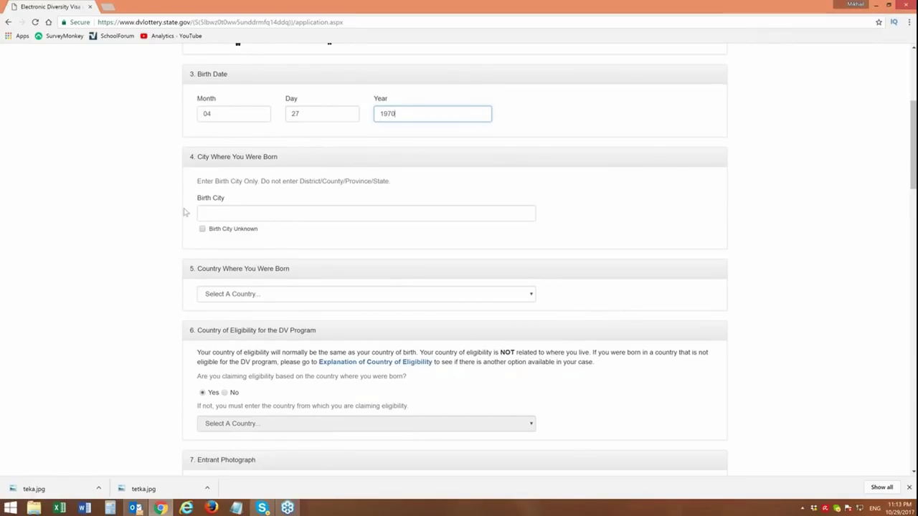
- Close the mail app and place the cursor in the Birth City field
{"action": "right_click", "coordinate": [135, 508]}
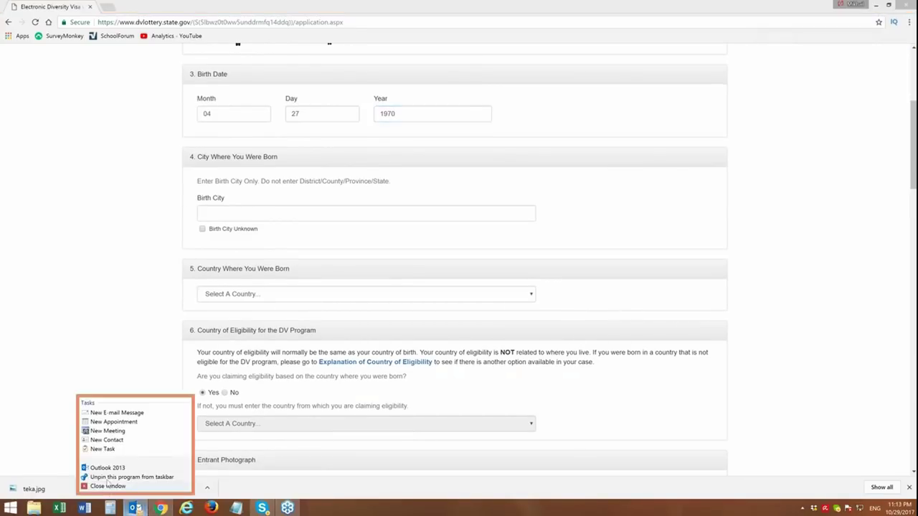
{"action": "left_click", "coordinate": [104, 488]}
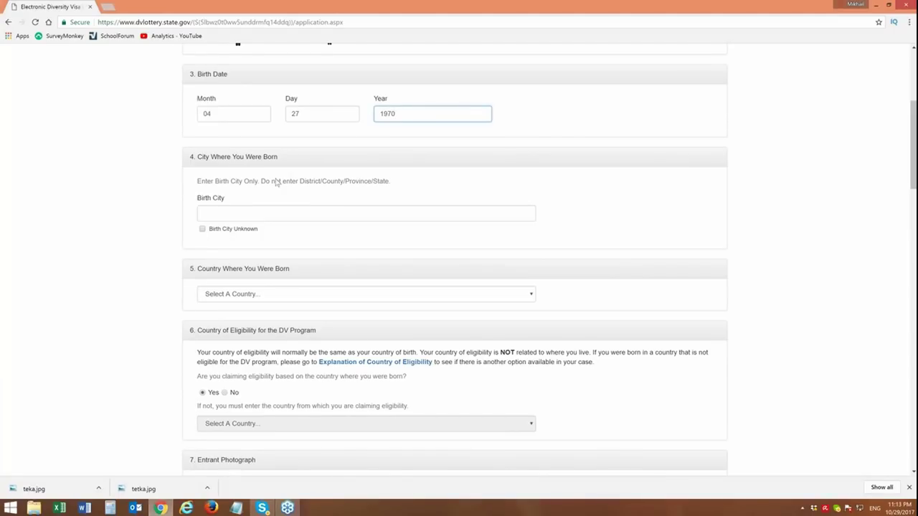
{"action": "left_click", "coordinate": [240, 213]}
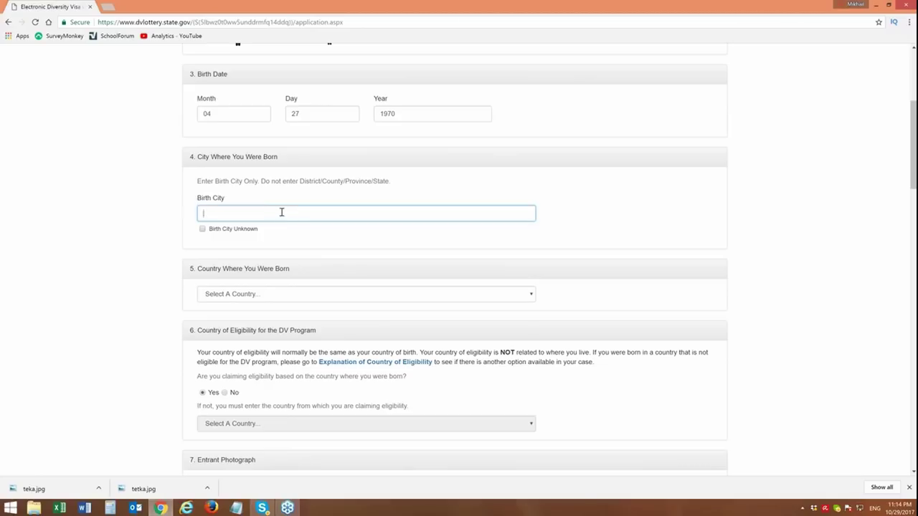
- Enter Komarovo as the birth city, highlighting the city-only instructions above the field
{"action": "type", "text": "Komarovo"}
{"action": "left_click_drag", "start_coordinate": [261, 181], "coordinate": [393, 192]}
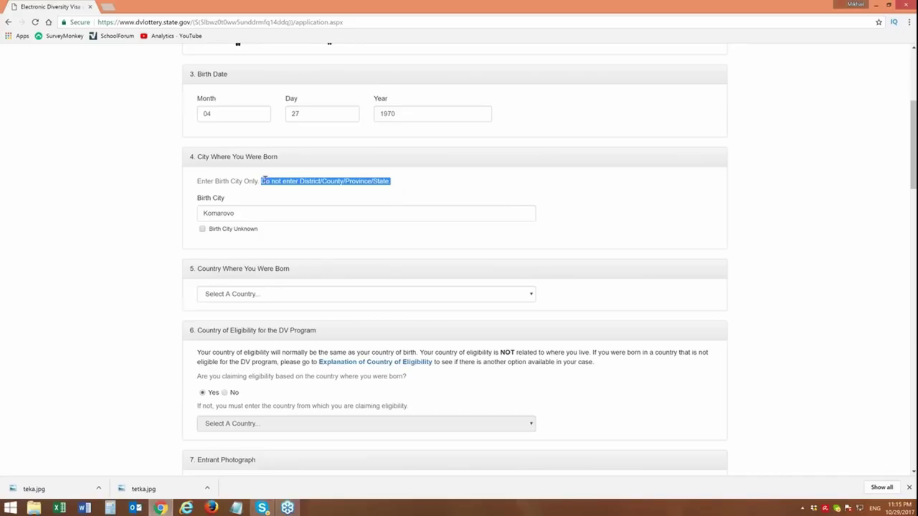
{"action": "left_click_drag", "start_coordinate": [198, 181], "coordinate": [259, 182]}
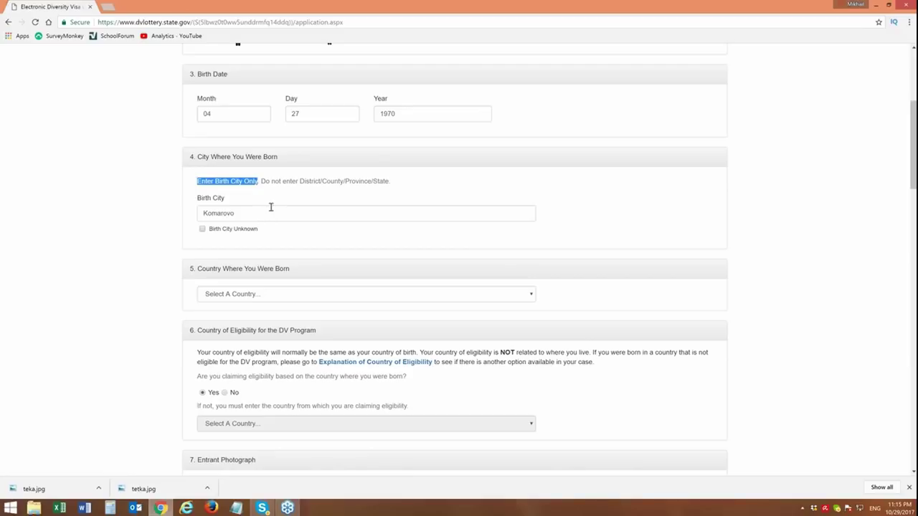
{"action": "left_click", "coordinate": [269, 207]}
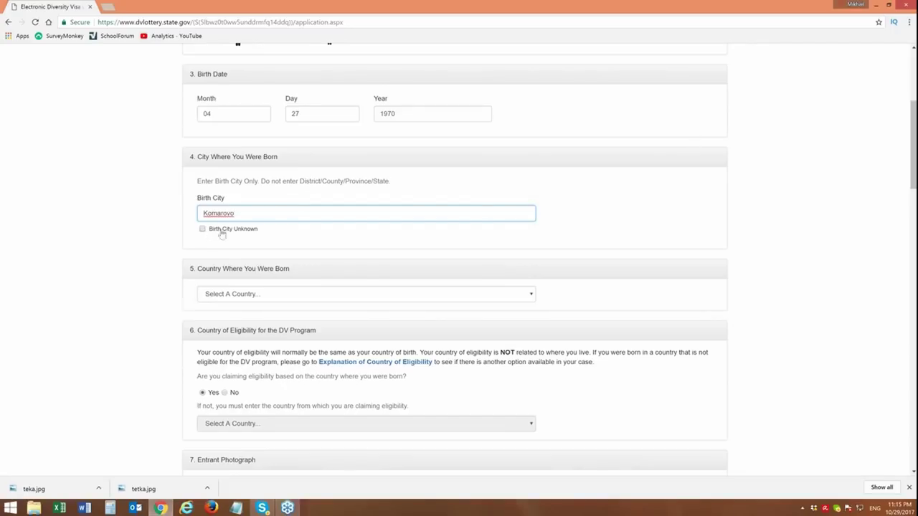
{"action": "left_click_drag", "start_coordinate": [247, 230], "coordinate": [206, 229]}
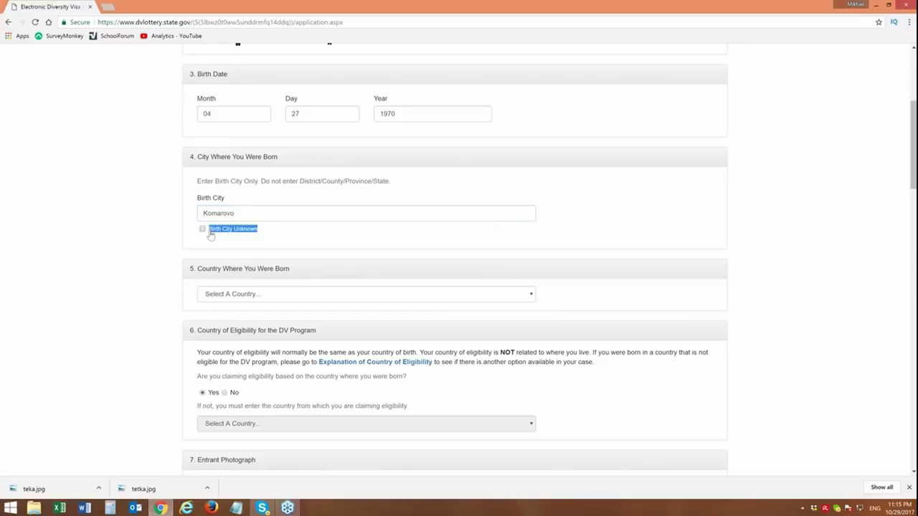
{"action": "double_click", "coordinate": [271, 214]}
{"action": "left_click", "coordinate": [271, 214]}
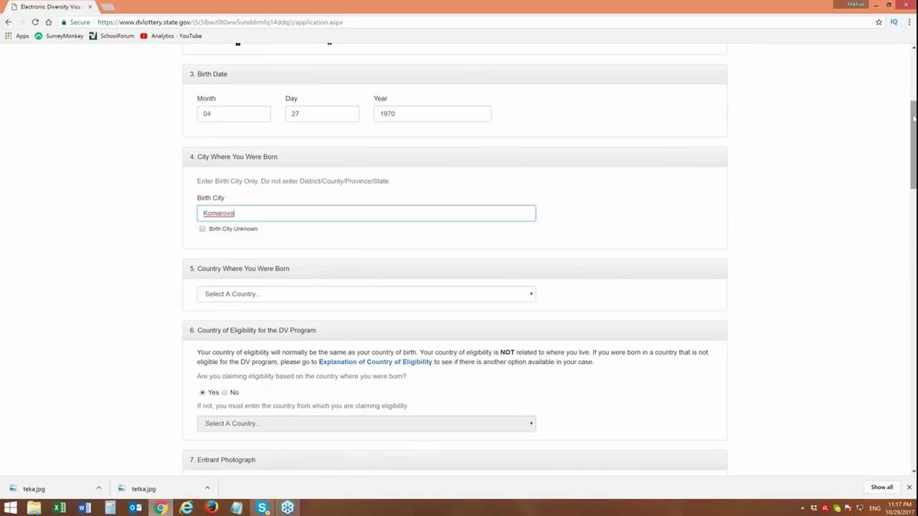
{"action": "left_click_drag", "start_coordinate": [914, 143], "coordinate": [914, 167]}
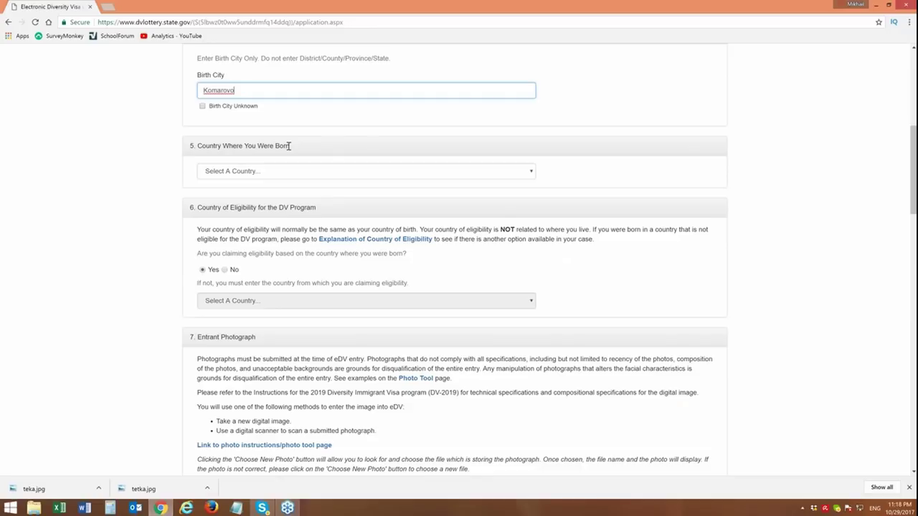
- Open the Select A Country dropdown under Country Where You Were Born
{"action": "left_click", "coordinate": [532, 171]}
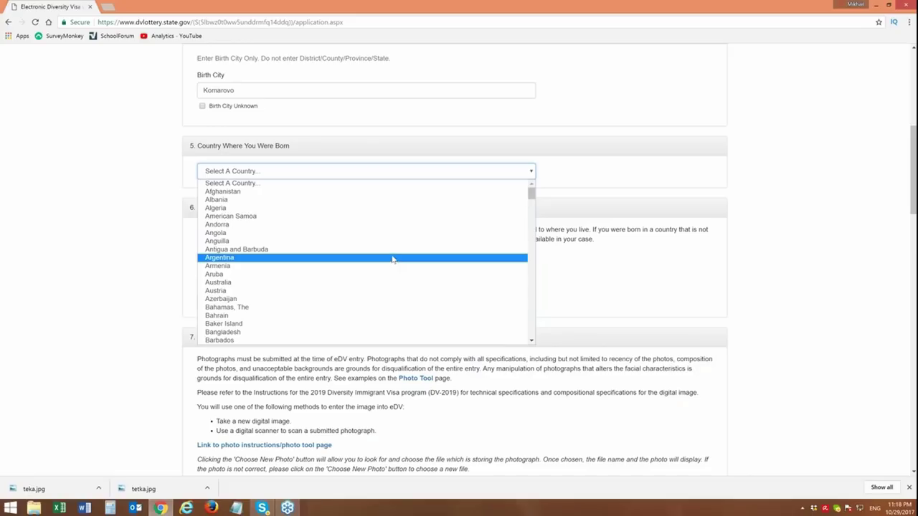
- Choose Russia from the country list as the country of birth
{"action": "key", "text": "Up"}
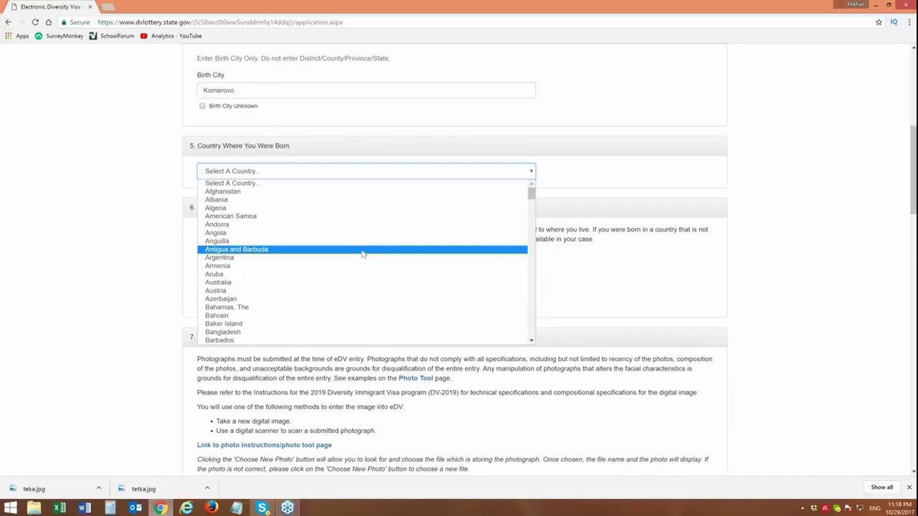
{"action": "left_click_drag", "start_coordinate": [532, 193], "coordinate": [537, 201]}
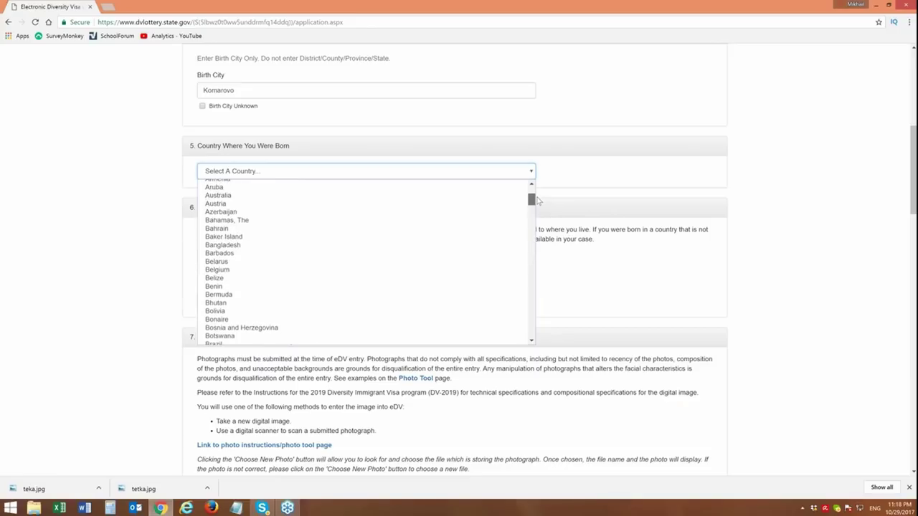
{"action": "left_click_drag", "start_coordinate": [539, 201], "coordinate": [552, 293]}
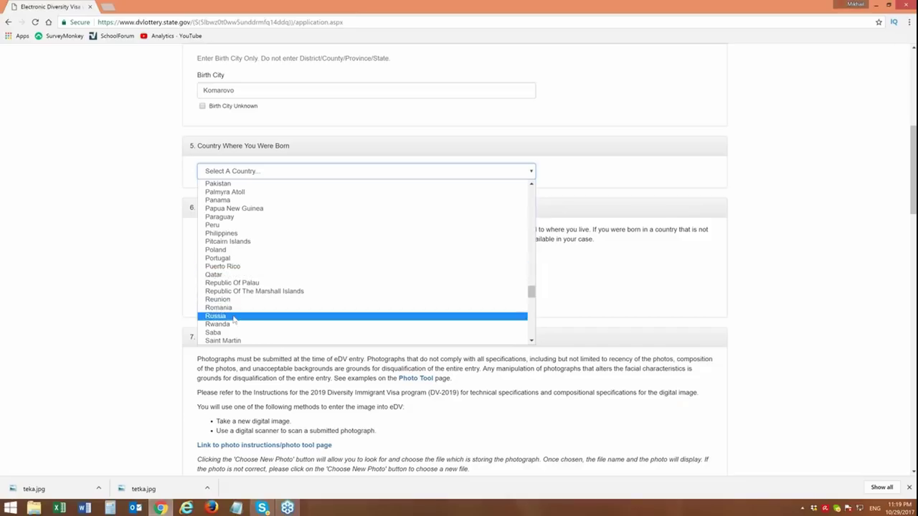
{"action": "left_click", "coordinate": [293, 315]}
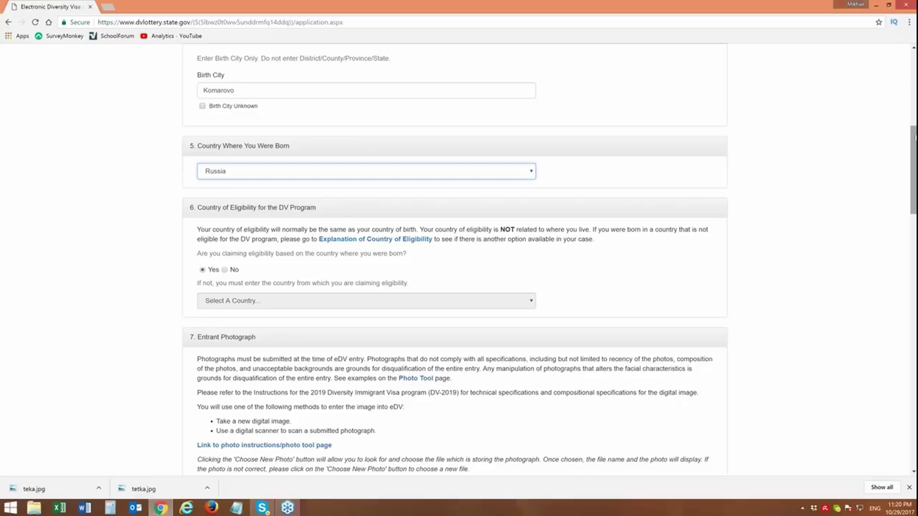
{"action": "left_click_drag", "start_coordinate": [914, 137], "coordinate": [913, 148]}
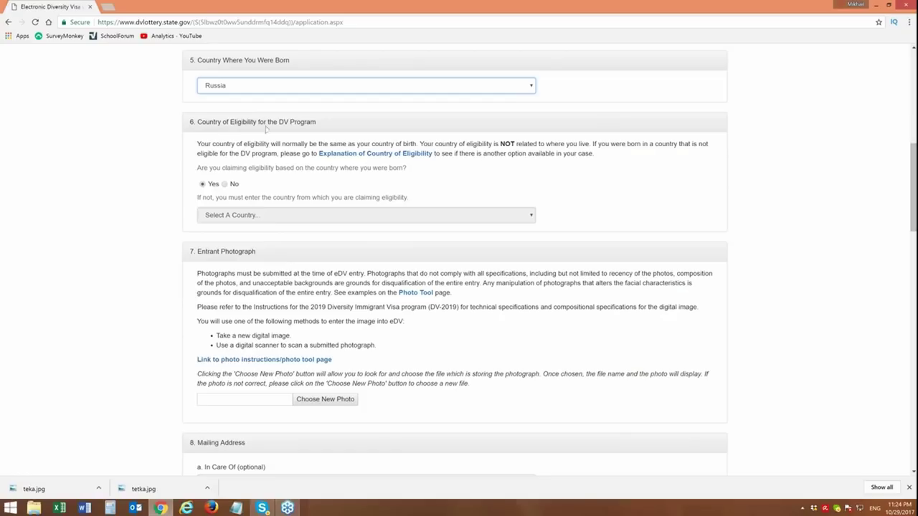
{"action": "left_click_drag", "start_coordinate": [231, 122], "coordinate": [315, 122]}
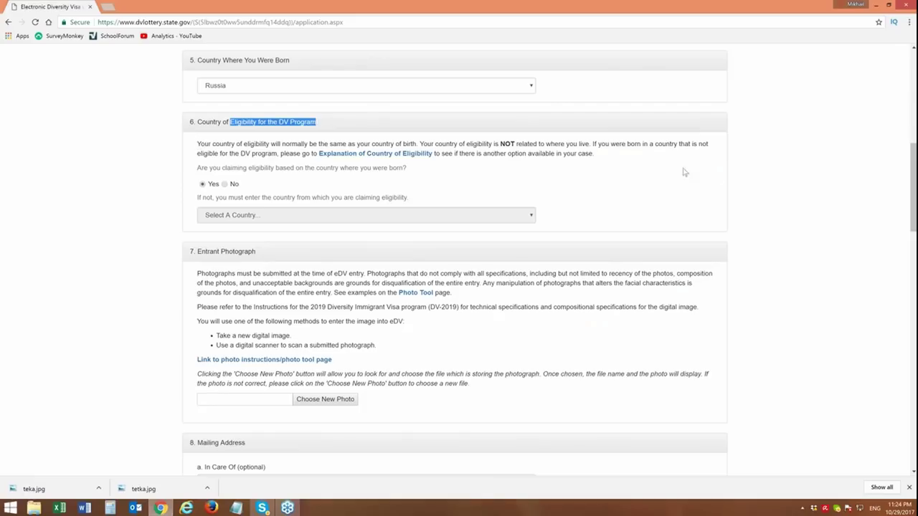
{"action": "left_click_drag", "start_coordinate": [592, 143], "coordinate": [305, 168]}
{"action": "left_click_drag", "start_coordinate": [247, 163], "coordinate": [219, 155]}
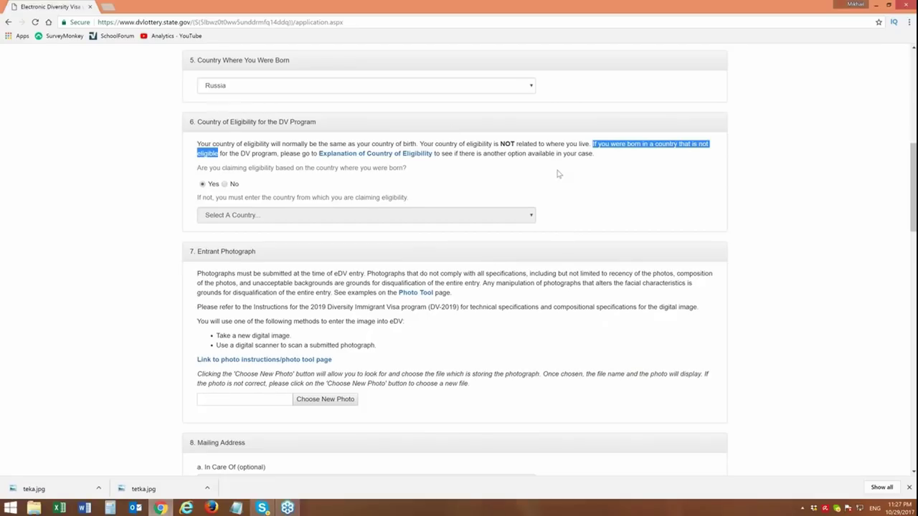
{"action": "left_click", "coordinate": [473, 154]}
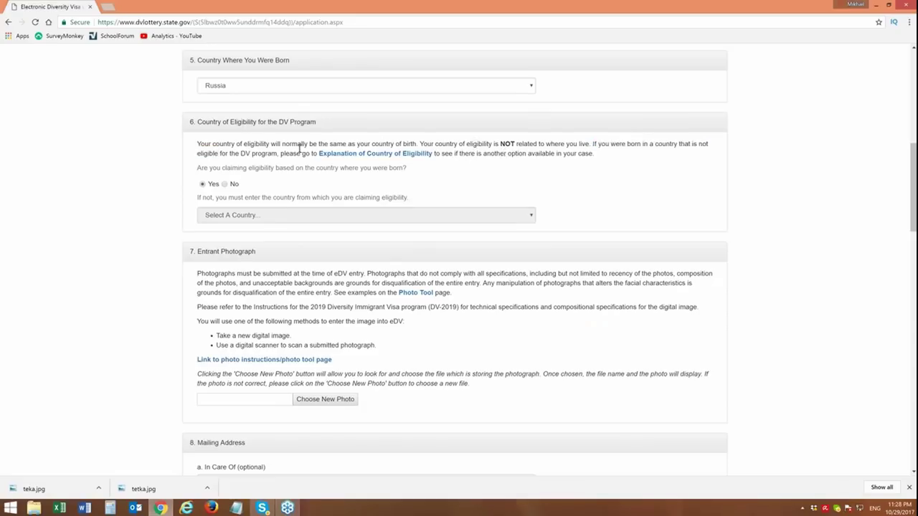
{"action": "left_click_drag", "start_coordinate": [197, 144], "coordinate": [293, 146]}
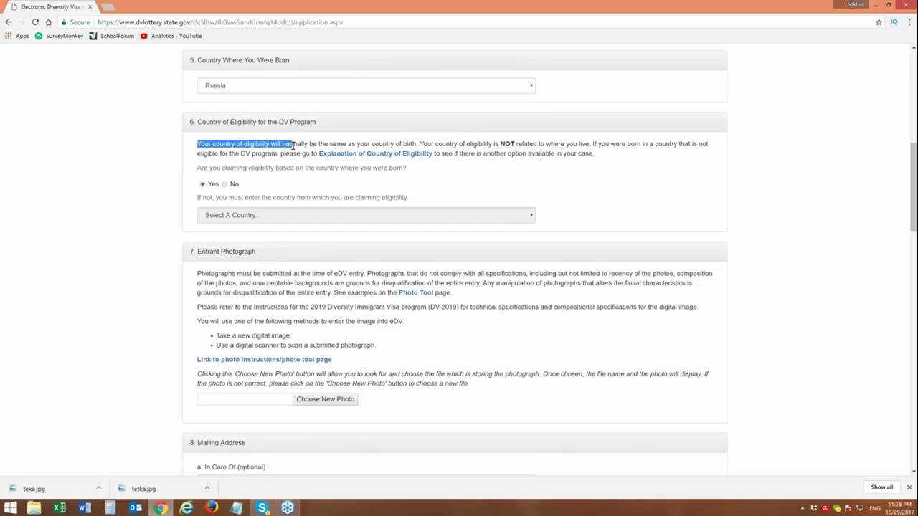
{"action": "left_click_drag", "start_coordinate": [293, 145], "coordinate": [417, 142]}
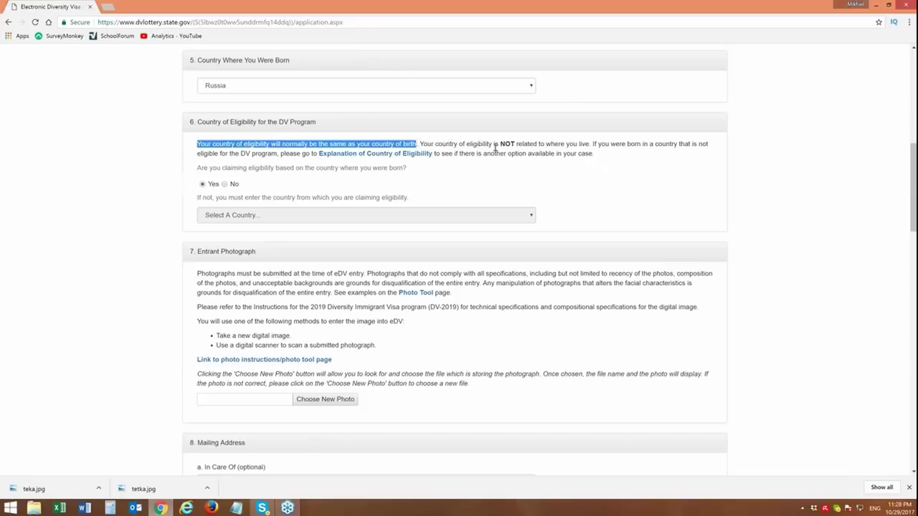
{"action": "left_click_drag", "start_coordinate": [494, 145], "coordinate": [542, 145]}
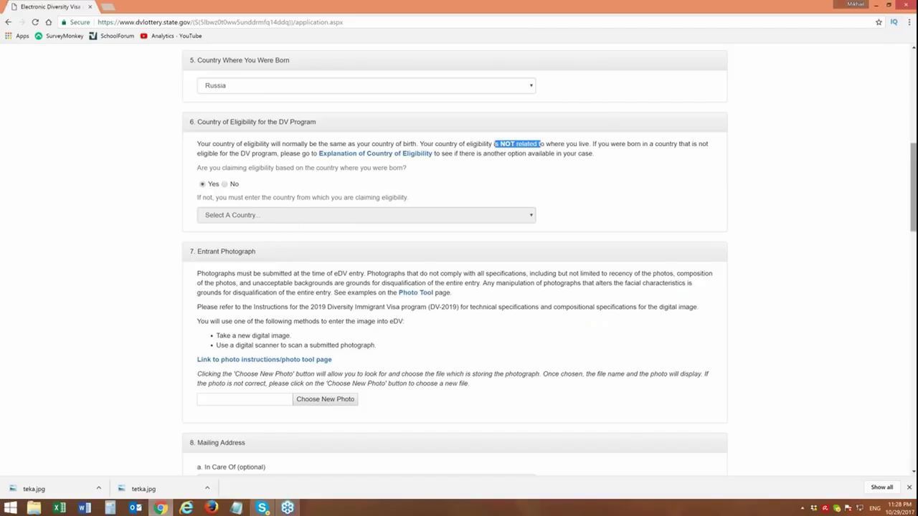
{"action": "scroll", "coordinate": [915, 194], "scroll_direction": "up", "scroll_amount": 1}
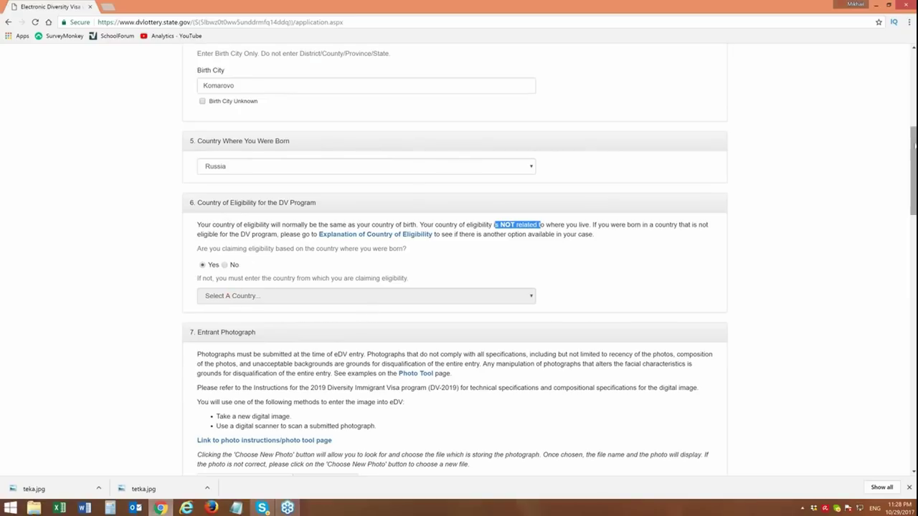
{"action": "left_click_drag", "start_coordinate": [915, 145], "coordinate": [915, 162]}
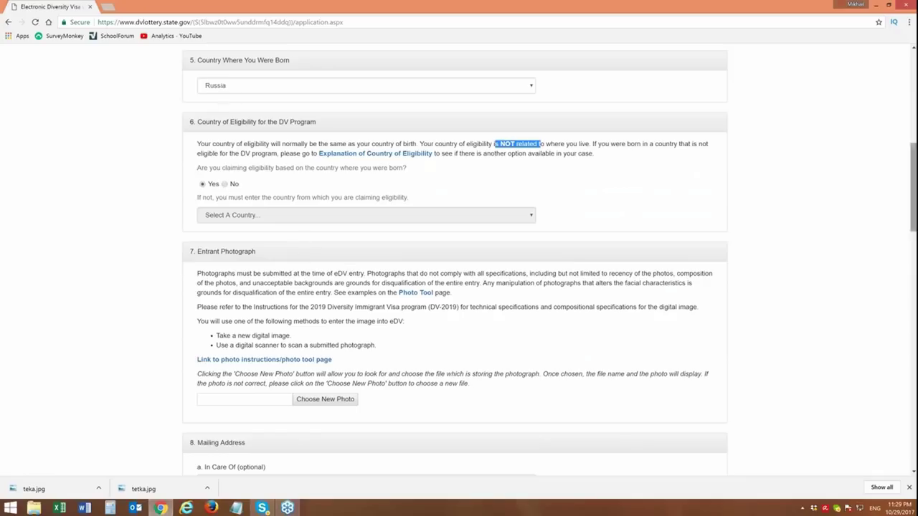
{"action": "scroll", "coordinate": [460, 258], "scroll_direction": "down", "scroll_amount": 1}
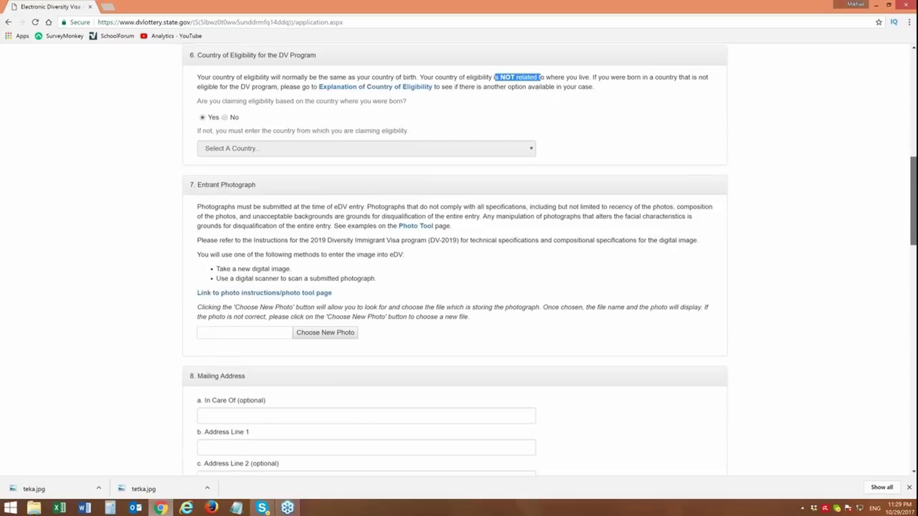
{"action": "scroll", "coordinate": [459, 258], "scroll_direction": "up", "scroll_amount": 1}
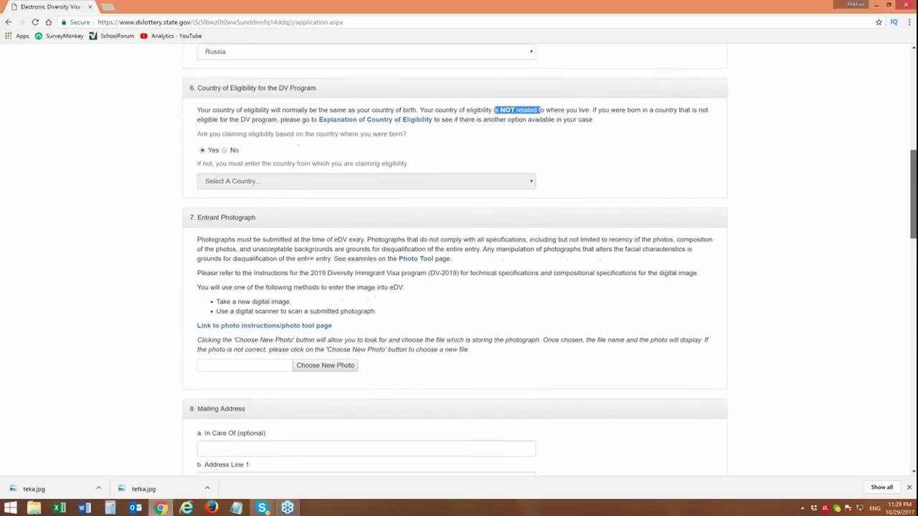
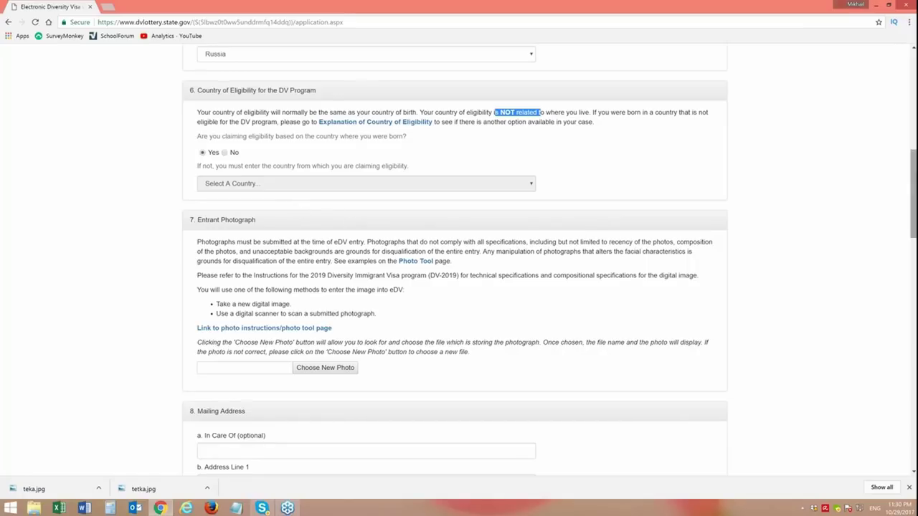
- Scroll the application page down to section 7, Entrant Photograph
{"action": "scroll", "coordinate": [459, 259], "scroll_direction": "down", "scroll_amount": 3}
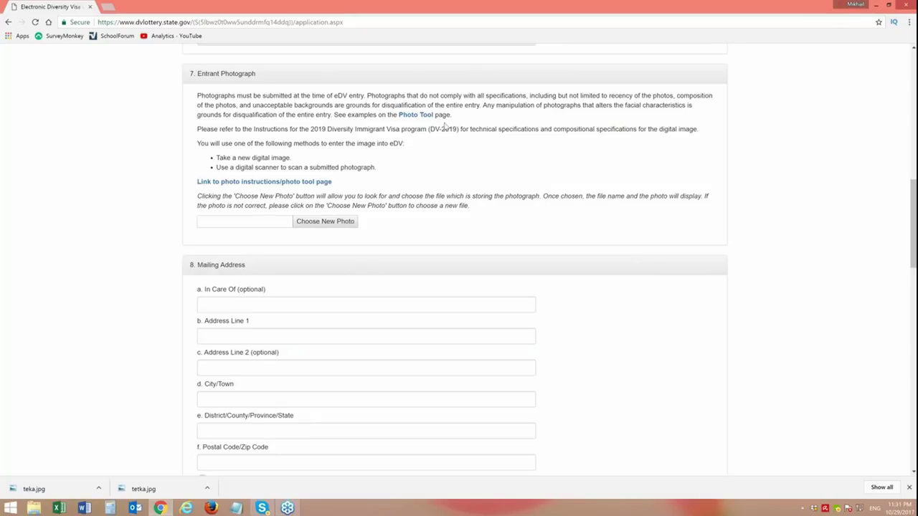
- Attach teka.jpg from the Desktop as the entrant photo, sorting the files by date to find it
{"action": "left_click", "coordinate": [323, 225]}
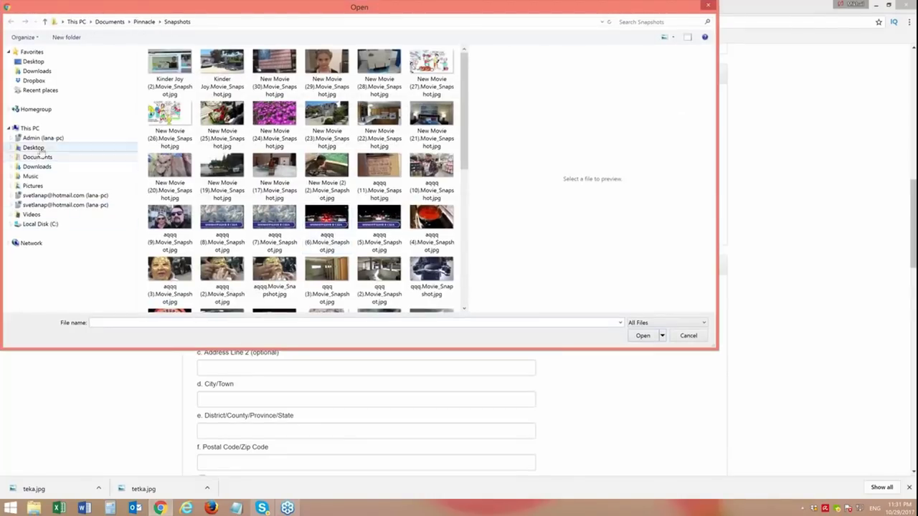
{"action": "left_click", "coordinate": [35, 148]}
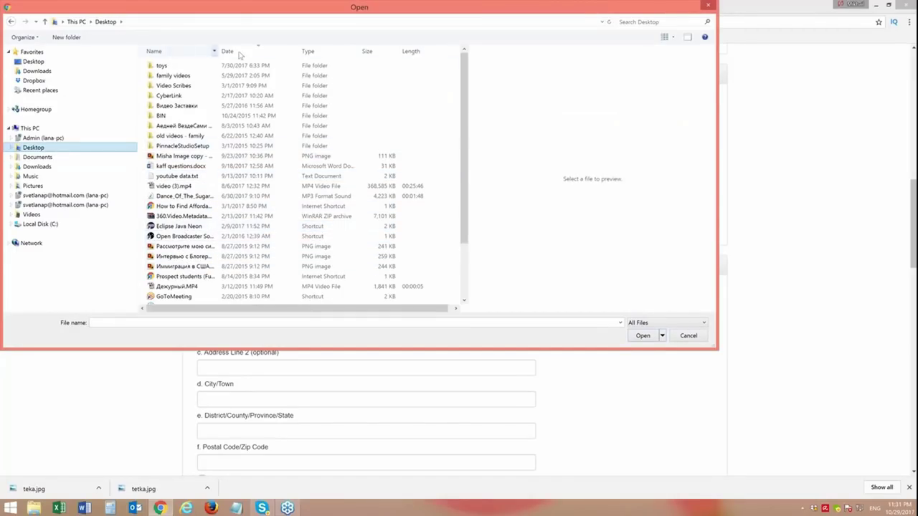
{"action": "left_click", "coordinate": [261, 52]}
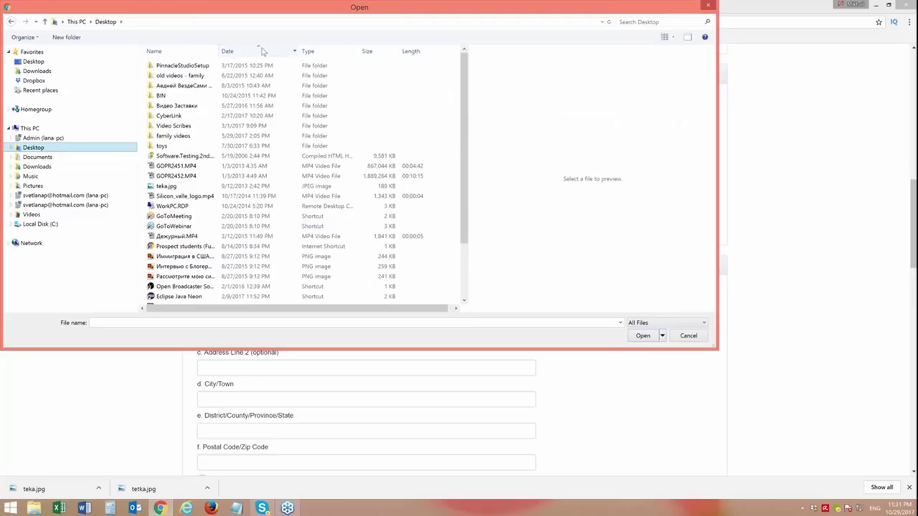
{"action": "left_click", "coordinate": [263, 52]}
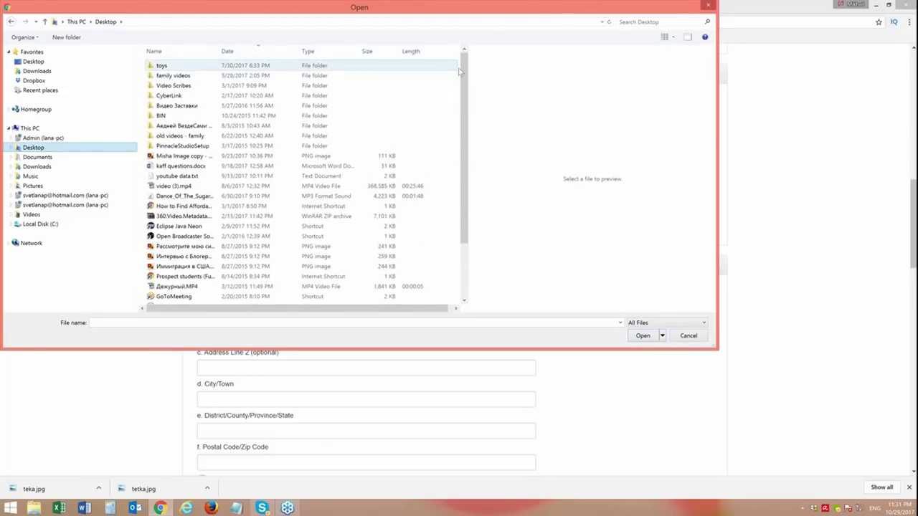
{"action": "left_click_drag", "start_coordinate": [467, 72], "coordinate": [466, 107]}
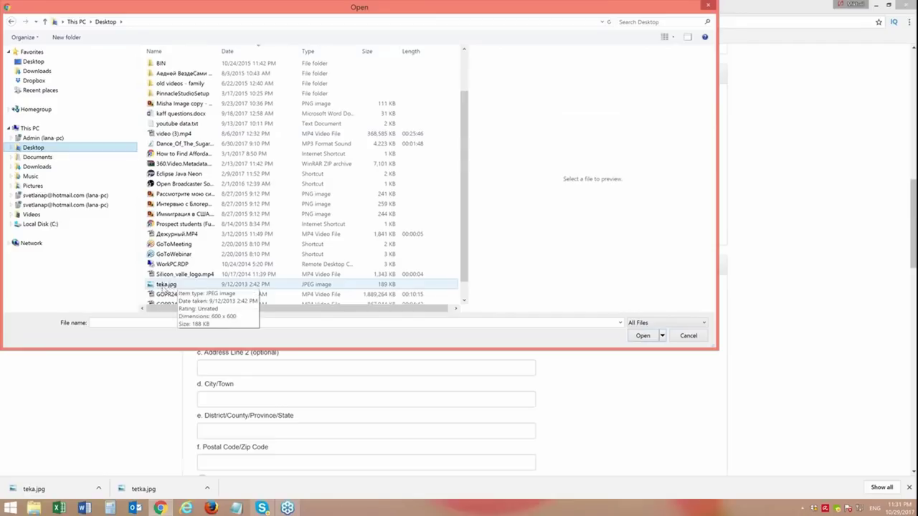
{"action": "left_click", "coordinate": [164, 285]}
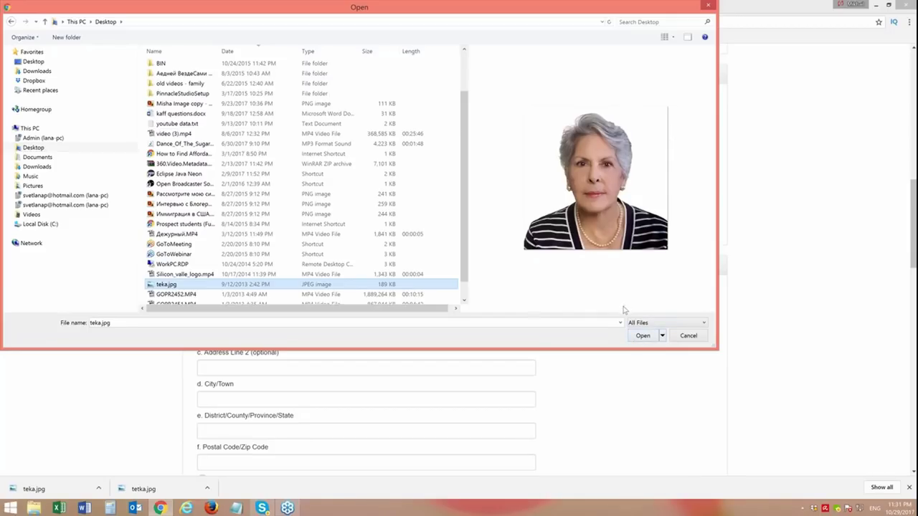
{"action": "left_click", "coordinate": [647, 337]}
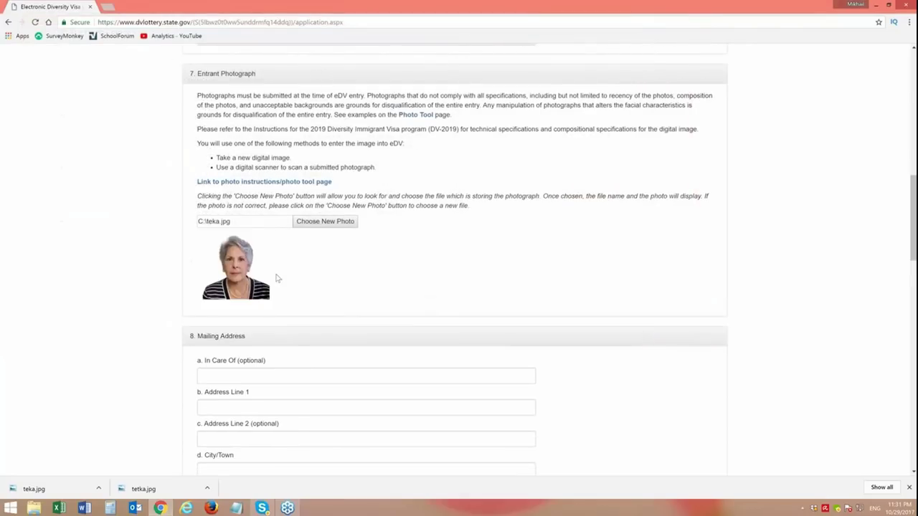
- Scroll down to the still-empty section 8 Mailing Address fields
{"action": "mouse_move", "coordinate": [914, 186]}
{"action": "left_mouse_down"}
{"action": "mouse_move", "coordinate": [914, 220]}
{"action": "mouse_move", "coordinate": [914, 186]}
{"action": "left_mouse_up"}
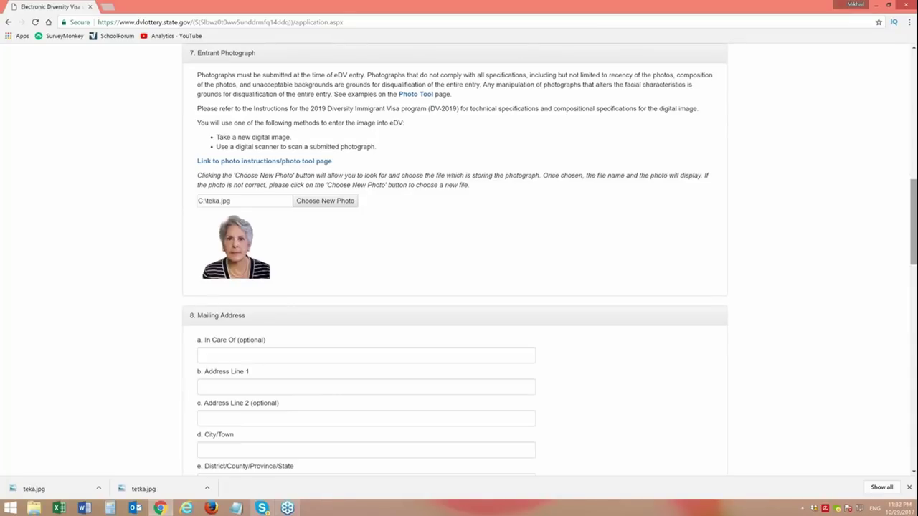
{"action": "left_click_drag", "start_coordinate": [914, 190], "coordinate": [915, 199]}
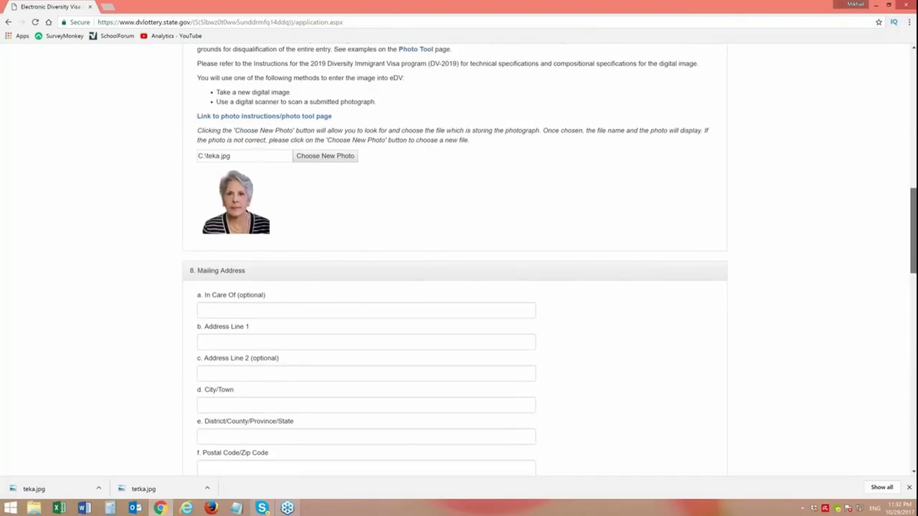
{"action": "left_click_drag", "start_coordinate": [915, 198], "coordinate": [915, 239]}
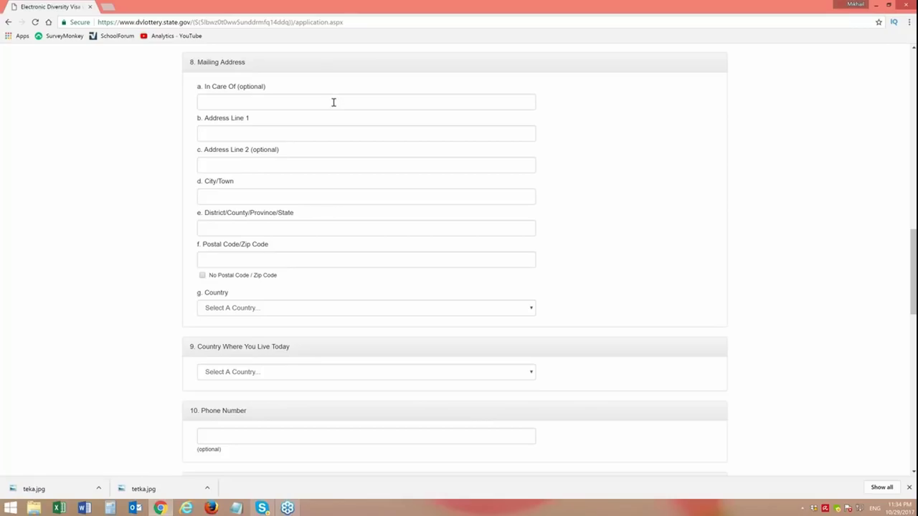
- Enter the in-care-of name, the street address and the city, removing the extra state letters
{"action": "left_click", "coordinate": [330, 103]}
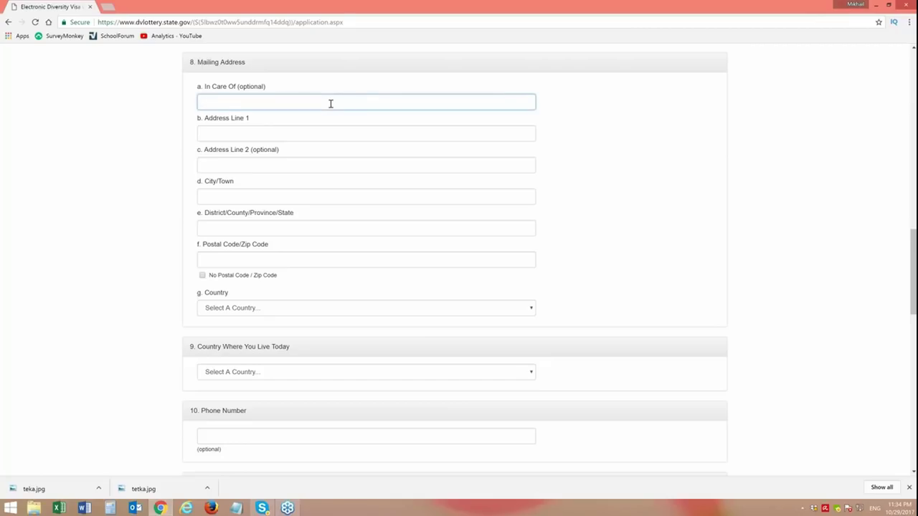
{"action": "type", "text": "Bill Clinton"}
{"action": "left_click", "coordinate": [248, 130]}
{"action": "type", "text": "123"}
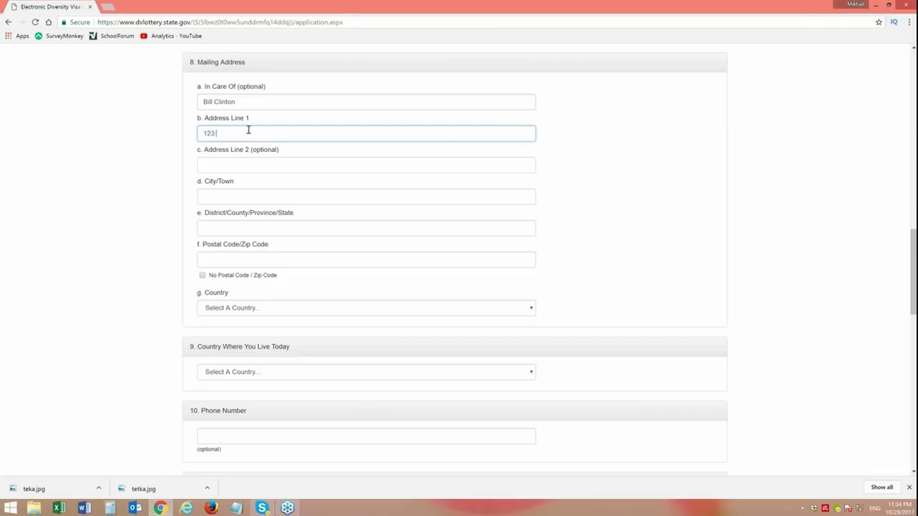
{"action": "type", "text": " California Ave"}
{"action": "left_click", "coordinate": [243, 197]}
{"action": "type", "text": "Richmond"}
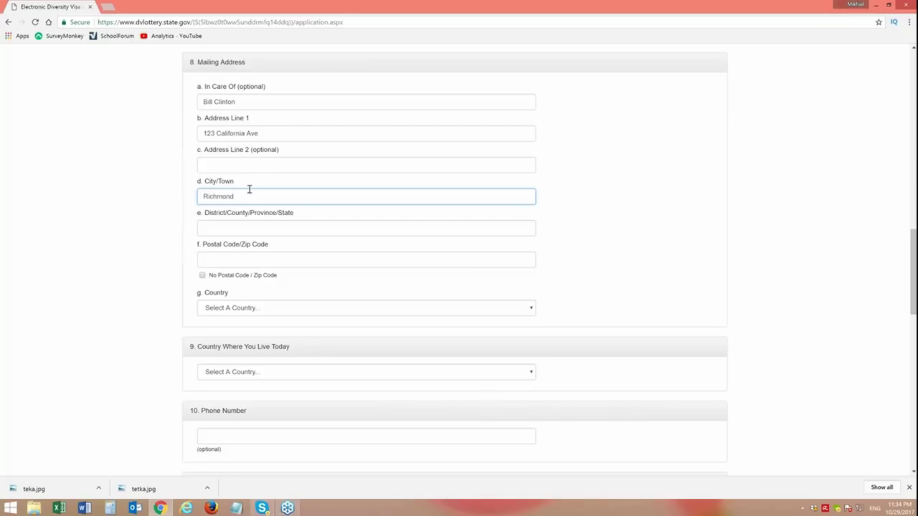
{"action": "type", "text": ", CA"}
{"action": "key", "text": "BackSpace"}
{"action": "key", "text": "BackSpace"}
- Fill in the state and postal code of the mailing address
{"action": "left_click", "coordinate": [240, 228]}
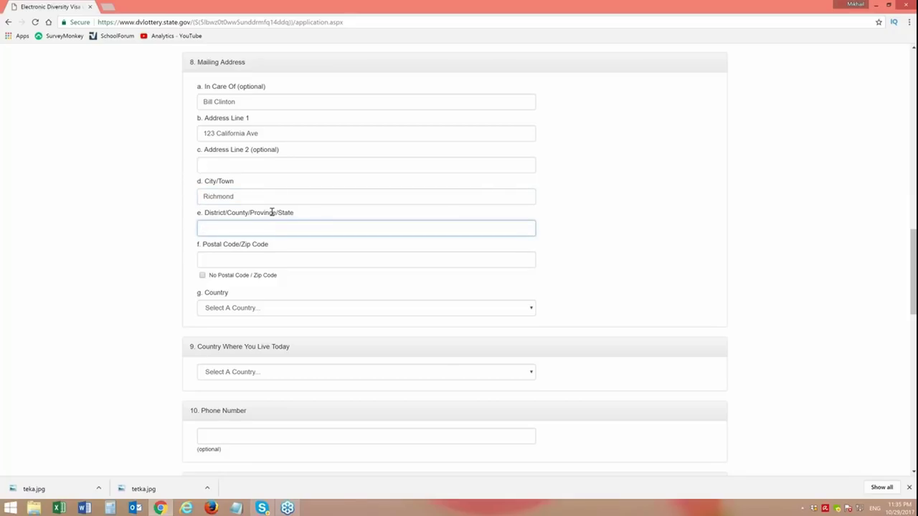
{"action": "type", "text": "California"}
{"action": "left_click", "coordinate": [249, 265]}
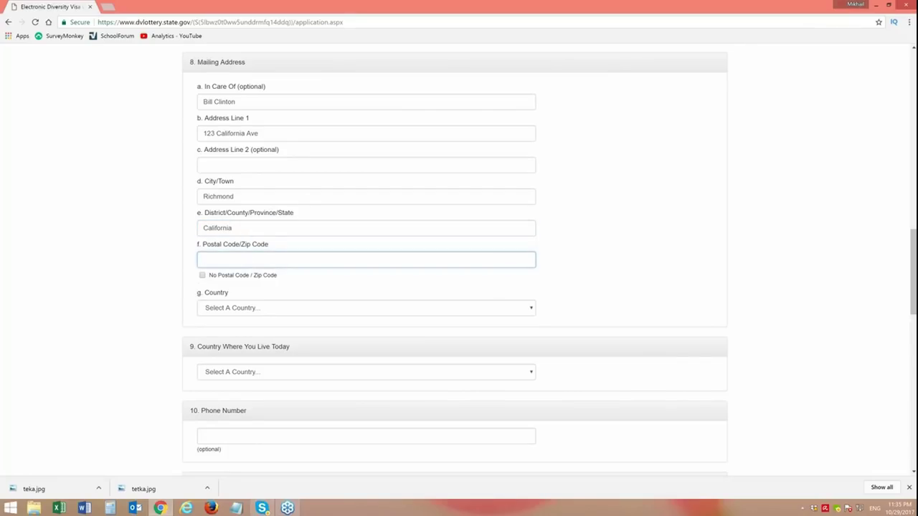
{"action": "type", "text": "94123"}
- Choose United States Of America from the mailing address Country list
{"action": "left_click", "coordinate": [249, 308]}
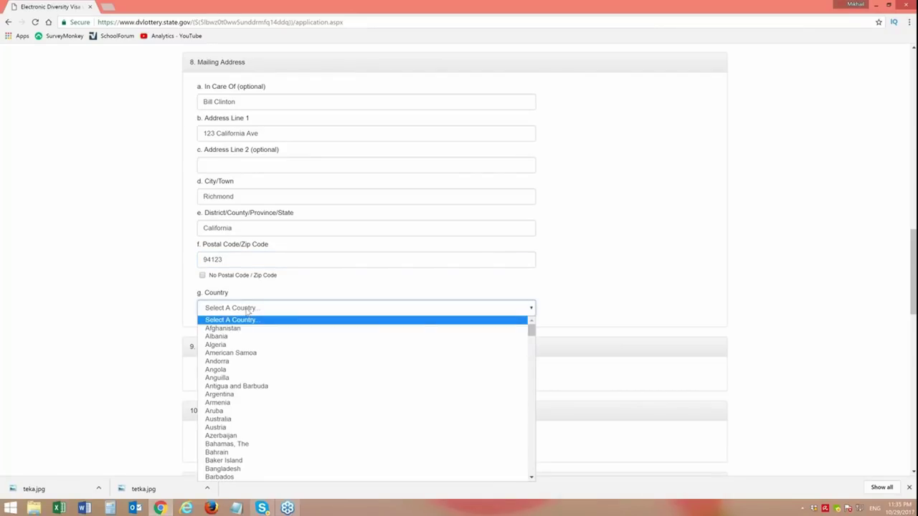
{"action": "key", "text": "u"}
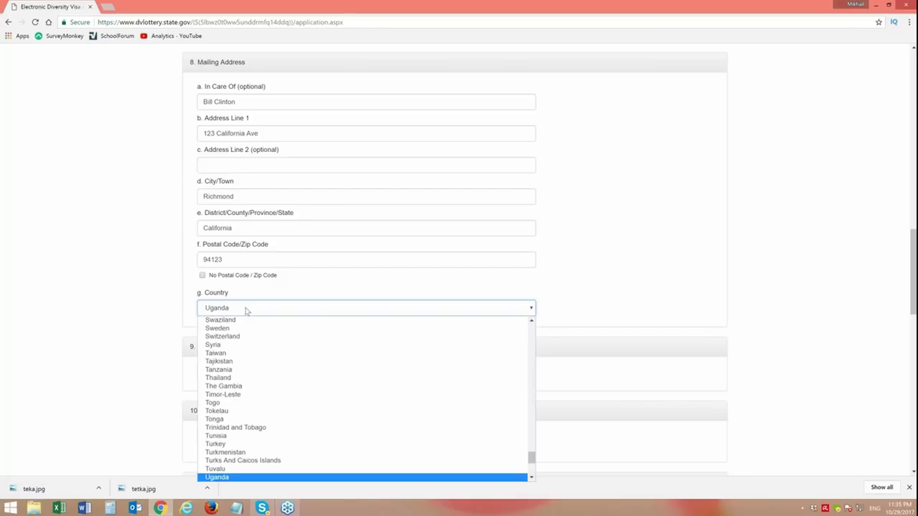
{"action": "key", "text": "u"}
{"action": "key", "text": "u"}
{"action": "key", "text": "u"}
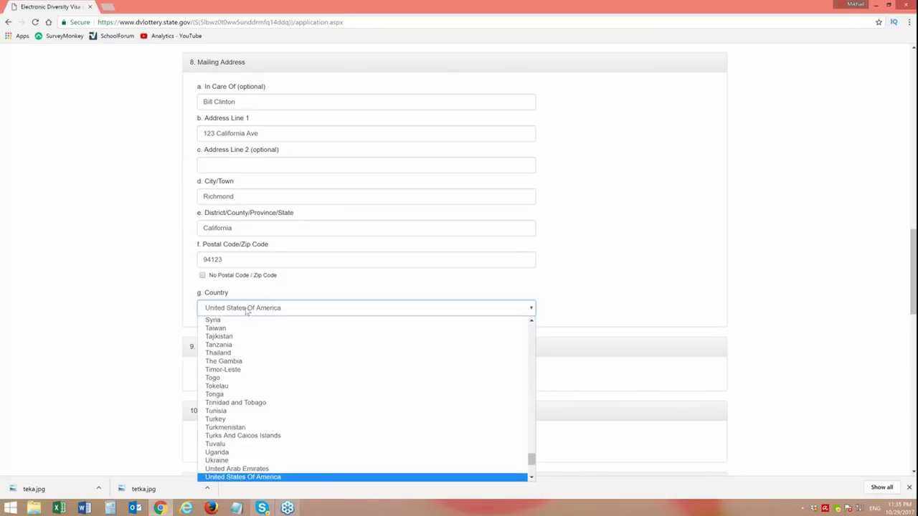
{"action": "left_click", "coordinate": [272, 478]}
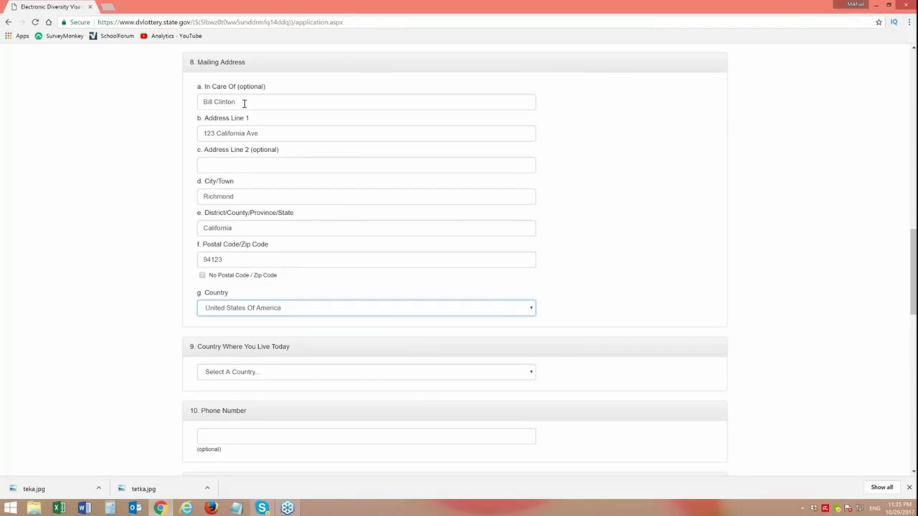
{"action": "left_click_drag", "start_coordinate": [243, 103], "coordinate": [204, 103]}
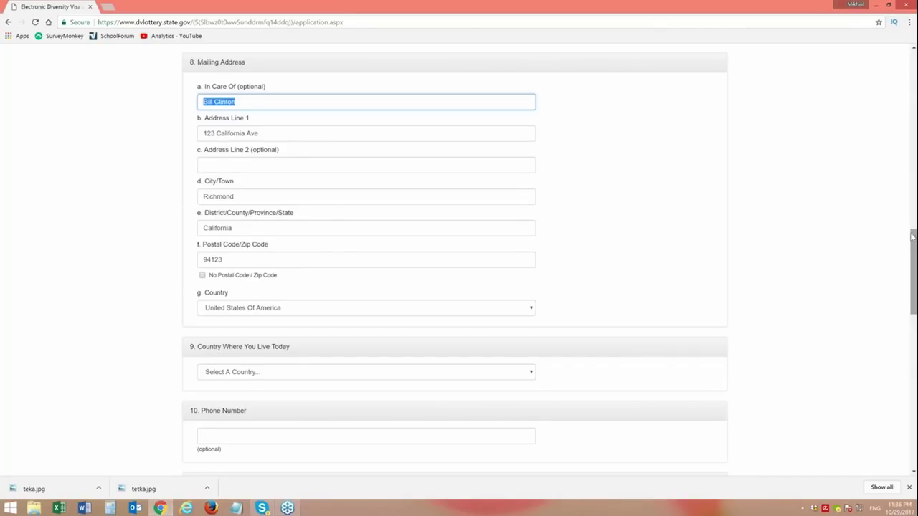
{"action": "left_click_drag", "start_coordinate": [915, 242], "coordinate": [903, 293]}
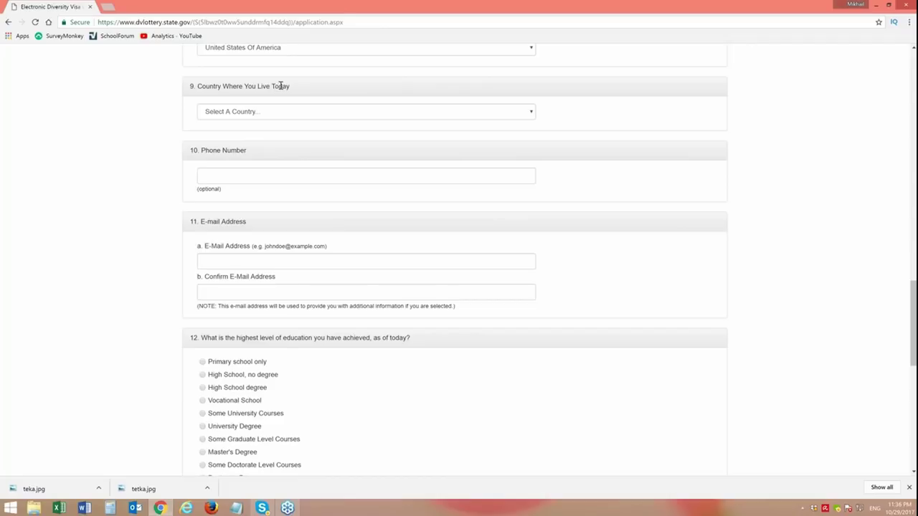
- Select Russia as the Country Where You Live Today
{"action": "left_click", "coordinate": [530, 115]}
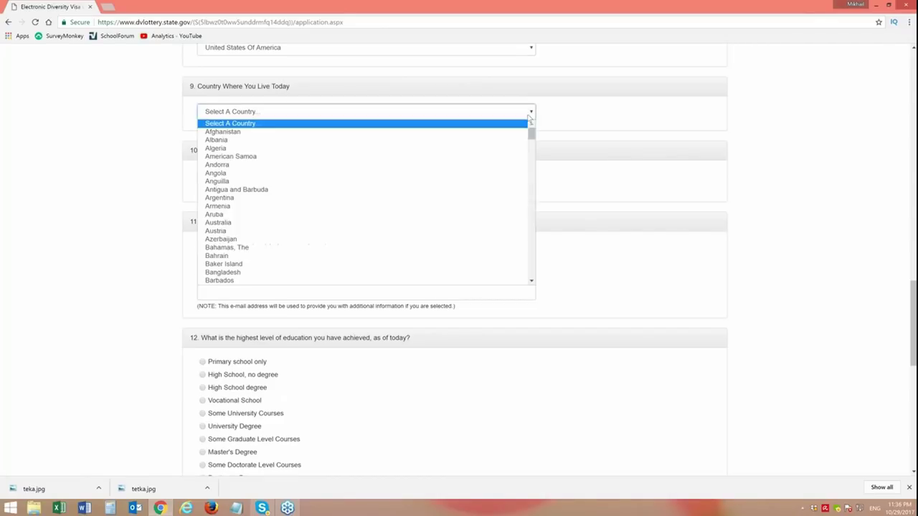
{"action": "left_click_drag", "start_coordinate": [531, 136], "coordinate": [515, 236]}
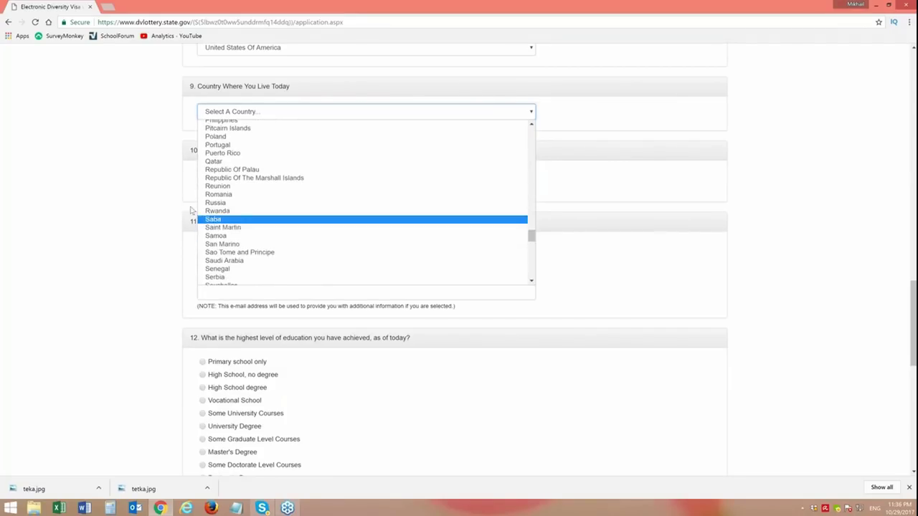
{"action": "left_click", "coordinate": [219, 209]}
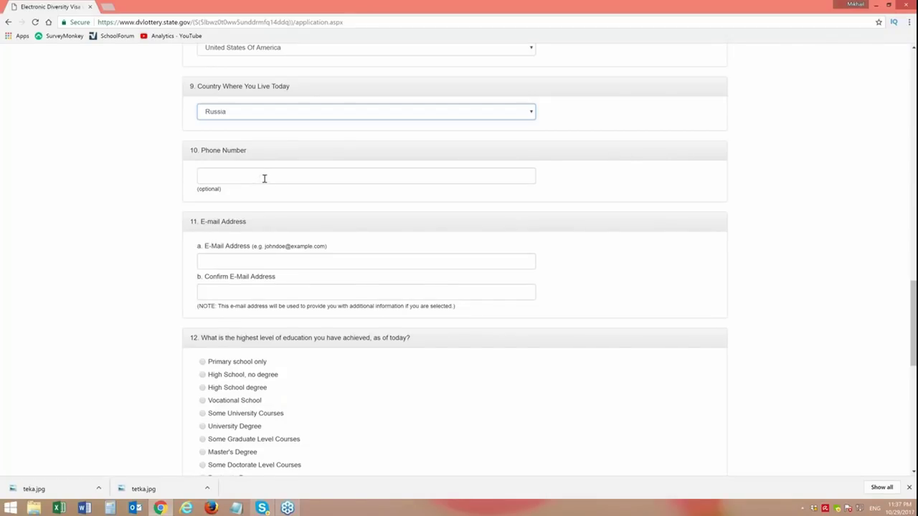
- Enter the applicant's phone number with the +7 country code, correcting the mistyped prefix and area code
{"action": "left_click", "coordinate": [264, 178]}
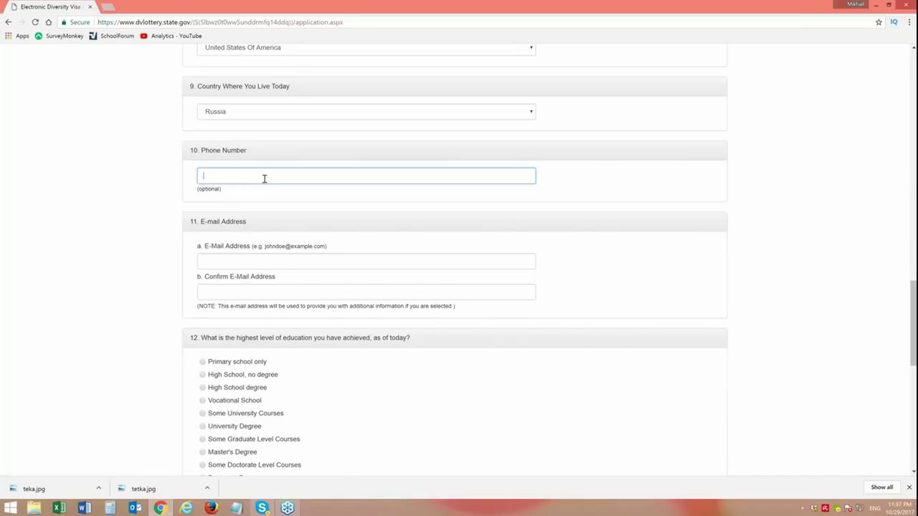
{"action": "type", "text": "011"}
{"action": "key", "text": "BackSpace"}
{"action": "key", "text": "BackSpace"}
{"action": "key", "text": "BackSpace"}
- Enter the applicant's e-mail address in the E-Mail Address field
{"action": "left_click", "coordinate": [237, 262]}
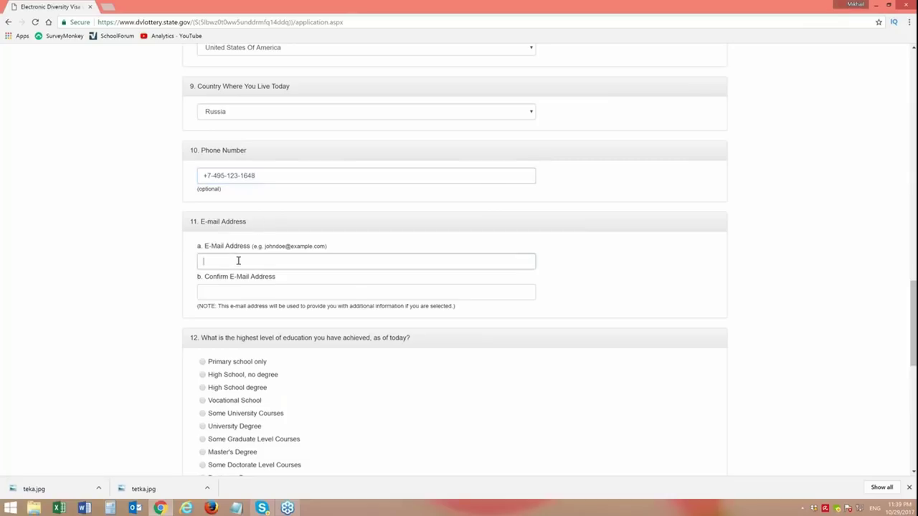
{"action": "left_click", "coordinate": [231, 292]}
{"action": "right_click", "coordinate": [230, 292]}
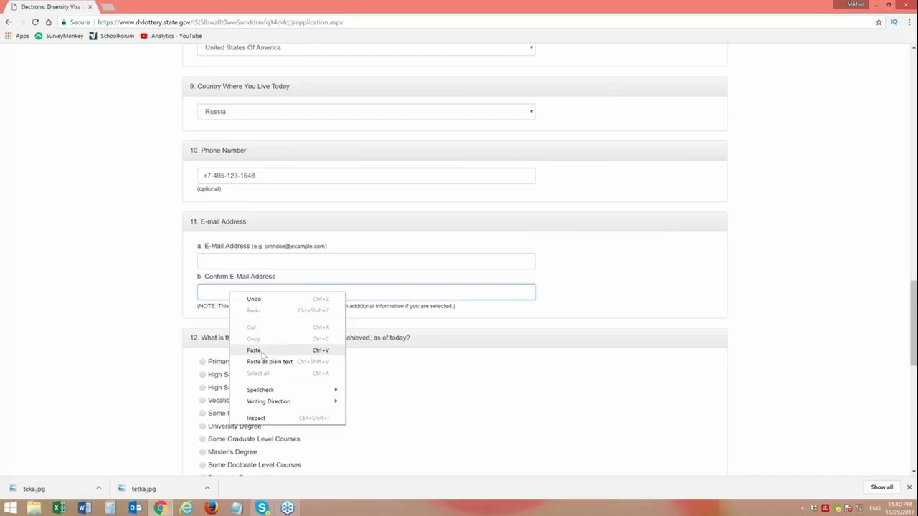
{"action": "left_click", "coordinate": [220, 293]}
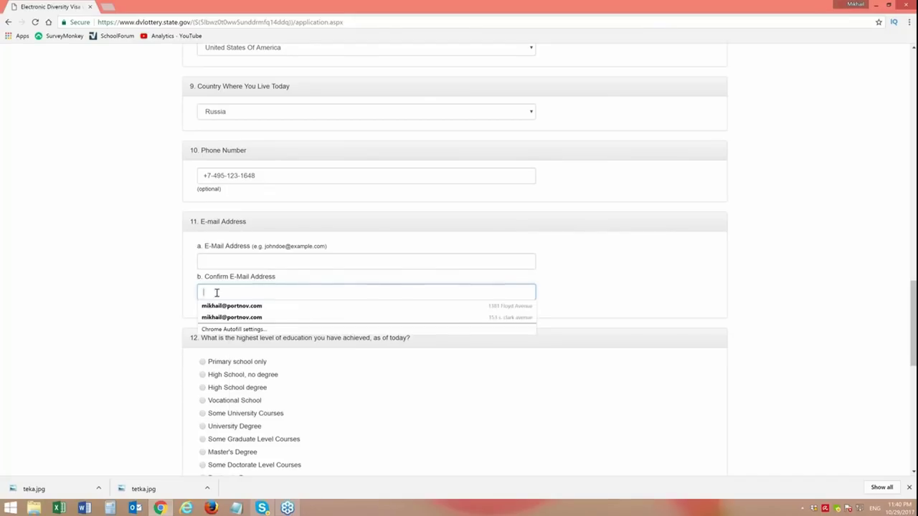
{"action": "key", "text": "Escape"}
{"action": "key", "text": "shift+Tab"}
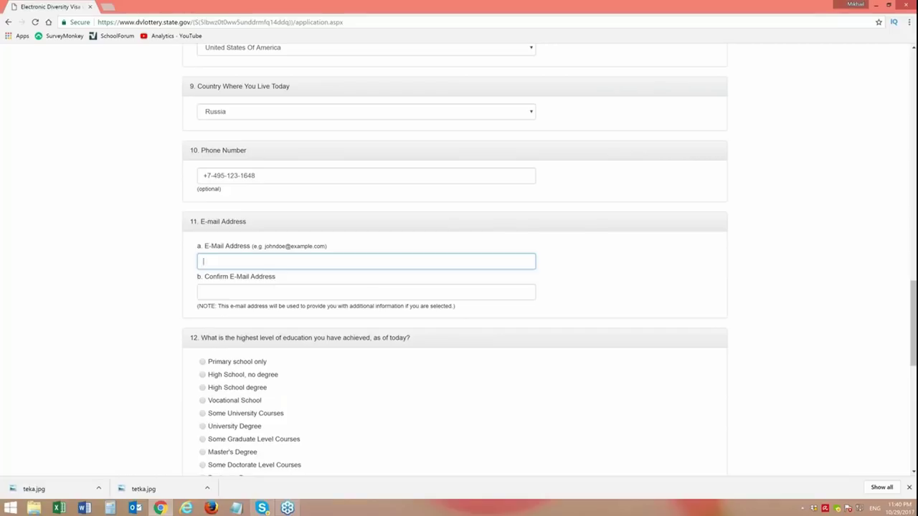
- Retype the same e-mail address in Confirm E-Mail Address, fixing the mistyped ending
{"action": "left_click", "coordinate": [309, 296]}
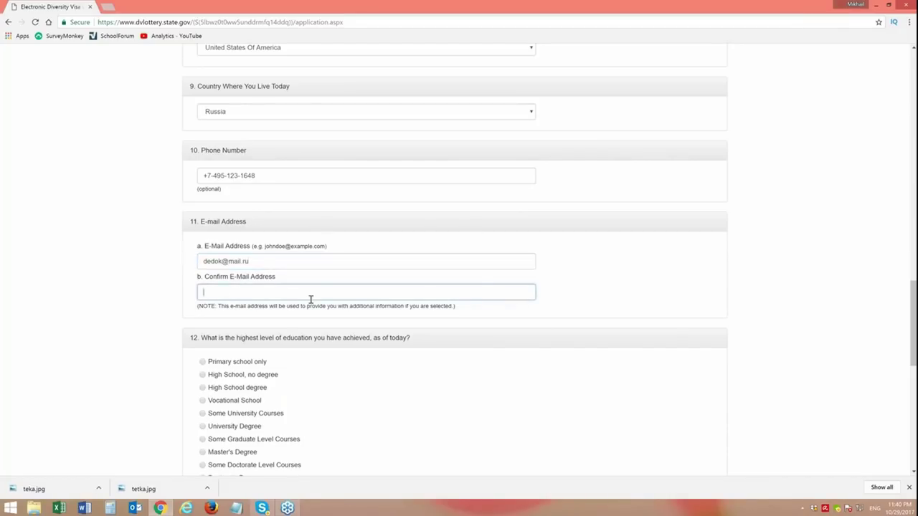
{"action": "left_click", "coordinate": [112, 346]}
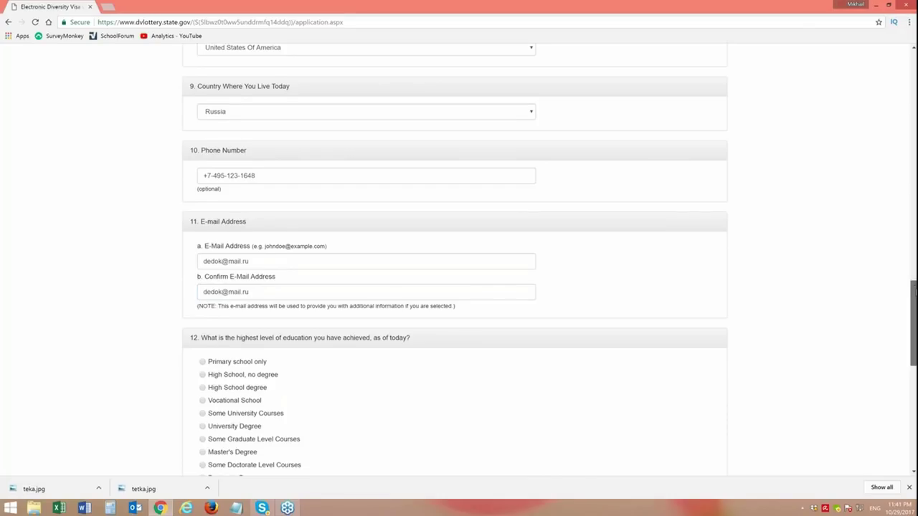
- Scroll down until question 12 (education) and question 13 (marital status) are visible
{"action": "scroll", "coordinate": [914, 290], "scroll_direction": "down", "scroll_amount": 1}
{"action": "left_click_drag", "start_coordinate": [914, 290], "coordinate": [914, 323]}
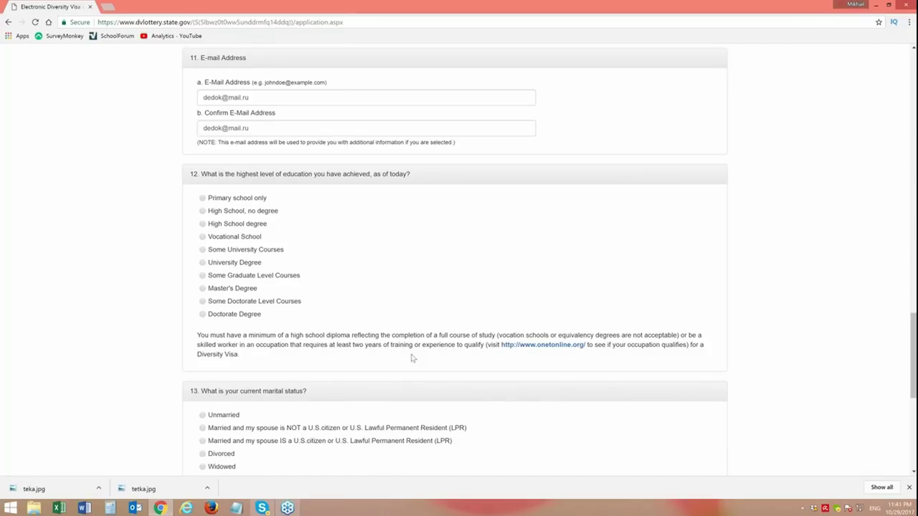
{"action": "left_click_drag", "start_coordinate": [914, 324], "coordinate": [914, 331]}
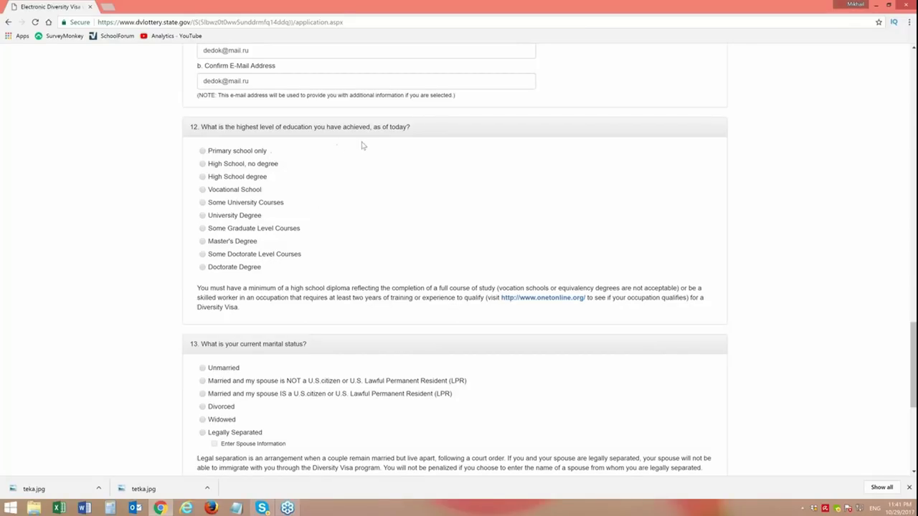
{"action": "left_click_drag", "start_coordinate": [373, 127], "coordinate": [408, 127]}
- Review the diploma requirement notes, then choose Some Doctorate Level Courses for question 12
{"action": "left_click_drag", "start_coordinate": [248, 288], "coordinate": [496, 288]}
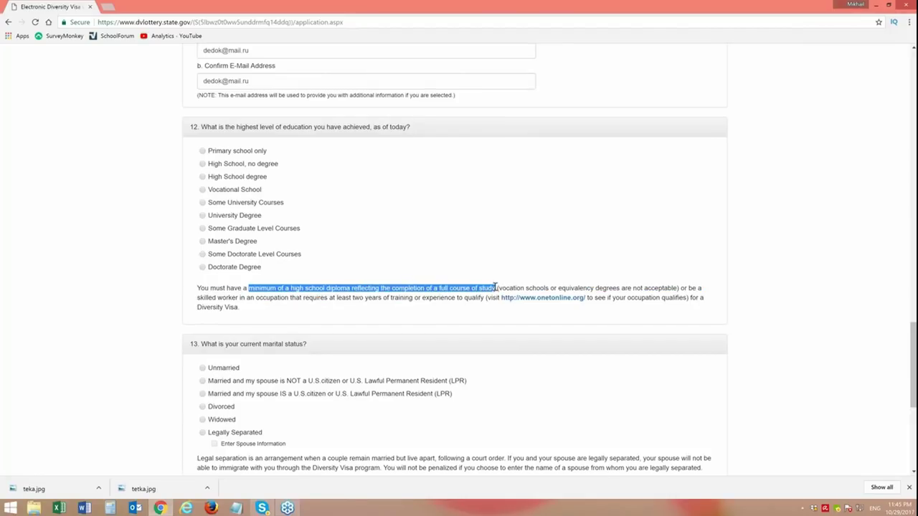
{"action": "left_click_drag", "start_coordinate": [494, 288], "coordinate": [496, 287]}
{"action": "left_click_drag", "start_coordinate": [498, 288], "coordinate": [547, 289]}
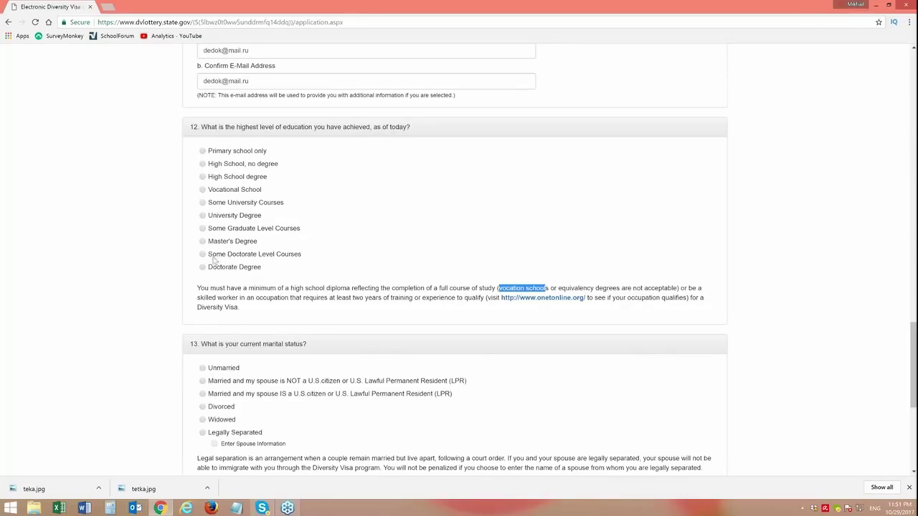
{"action": "left_click", "coordinate": [204, 256]}
{"action": "left_click", "coordinate": [463, 288]}
{"action": "left_click_drag", "start_coordinate": [440, 288], "coordinate": [551, 288]}
{"action": "left_click", "coordinate": [476, 241]}
{"action": "left_click_drag", "start_coordinate": [558, 288], "coordinate": [678, 292]}
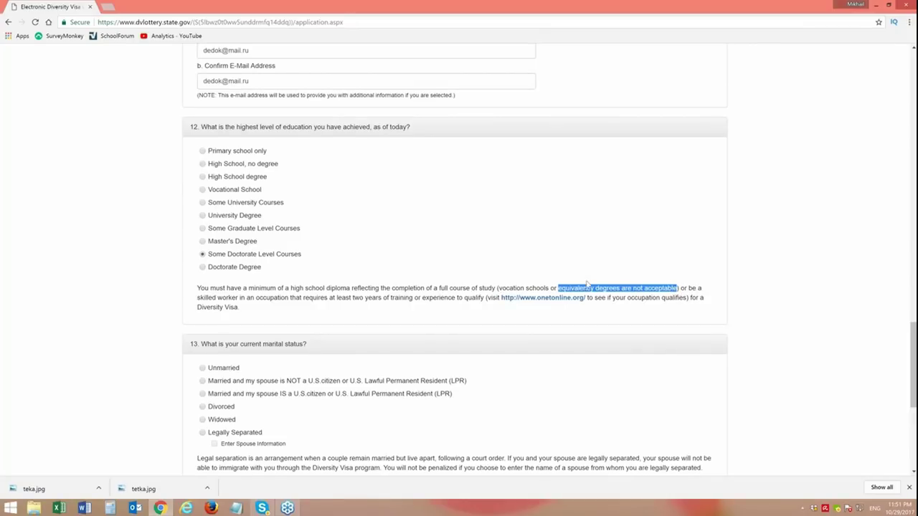
{"action": "left_click", "coordinate": [532, 286]}
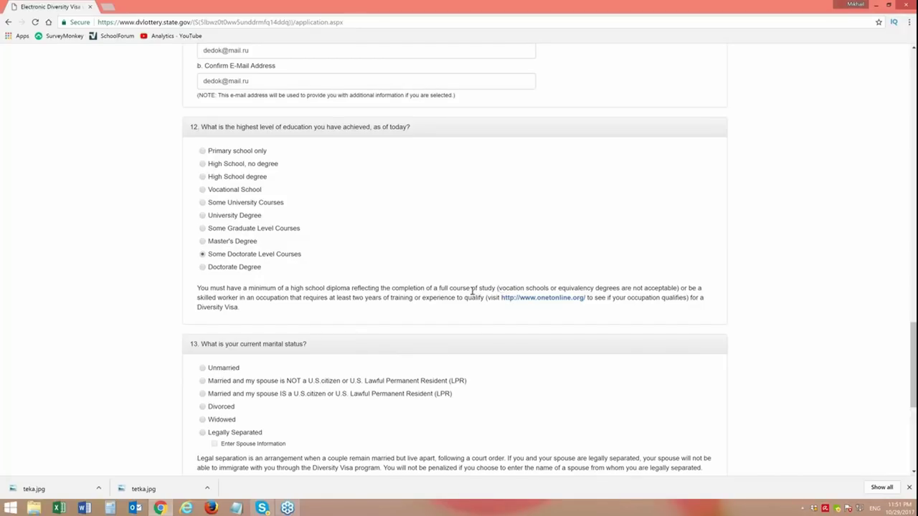
{"action": "left_click_drag", "start_coordinate": [440, 288], "coordinate": [495, 288]}
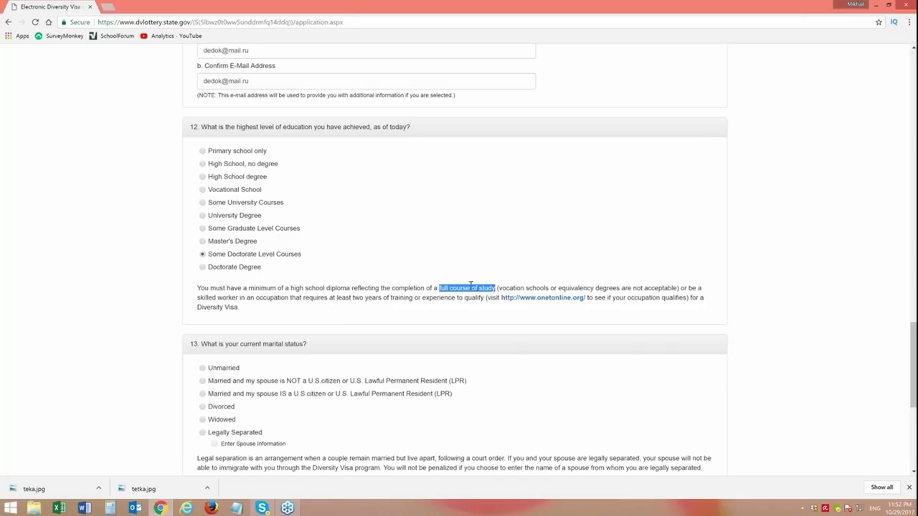
{"action": "left_click", "coordinate": [587, 257]}
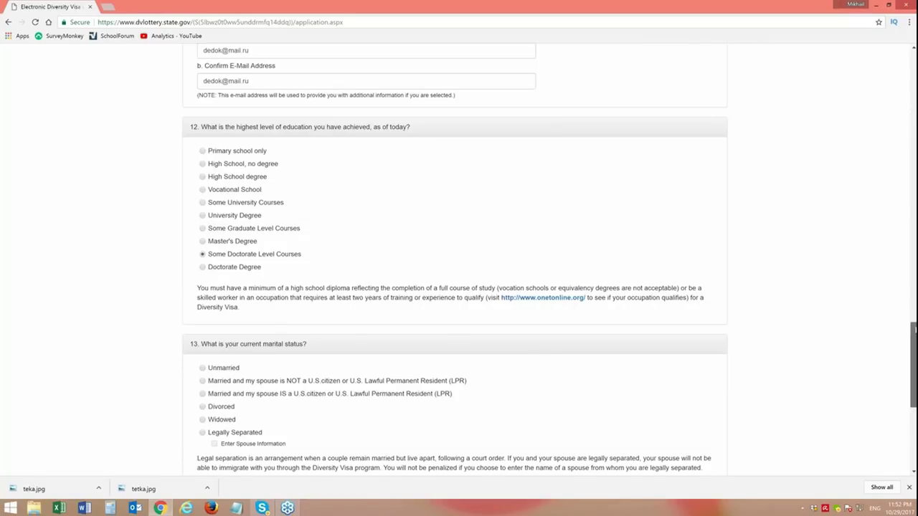
- Mark marital status as 'Married and my spouse is NOT a U.S. citizen or LPR'
{"action": "scroll", "coordinate": [913, 366], "scroll_direction": "down", "scroll_amount": 1}
{"action": "scroll", "coordinate": [913, 366], "scroll_direction": "down", "scroll_amount": 2}
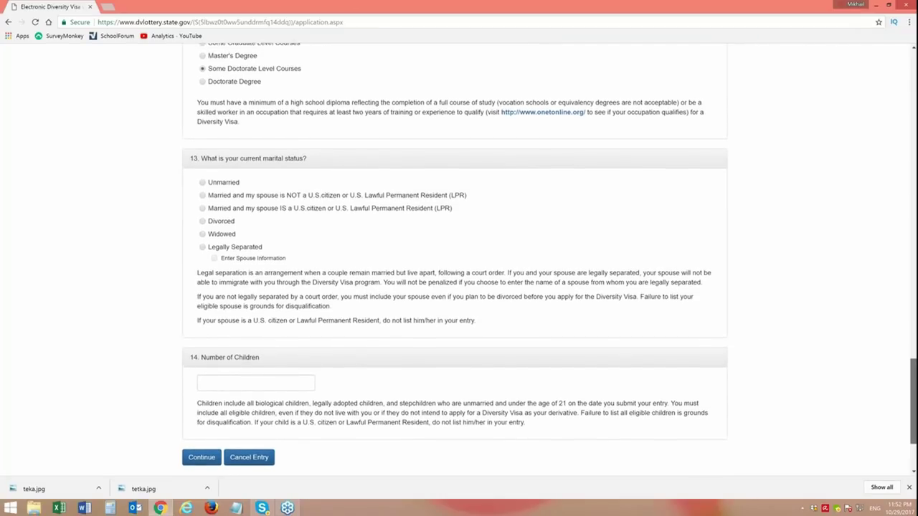
{"action": "scroll", "coordinate": [913, 365], "scroll_direction": "down", "scroll_amount": 1}
{"action": "scroll", "coordinate": [455, 259], "scroll_direction": "up", "scroll_amount": 1}
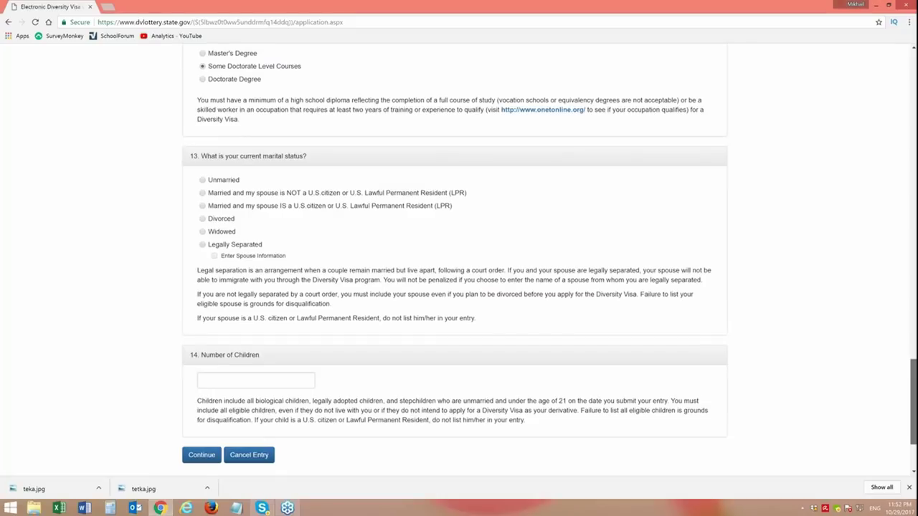
{"action": "scroll", "coordinate": [363, 222], "scroll_direction": "down", "scroll_amount": 1}
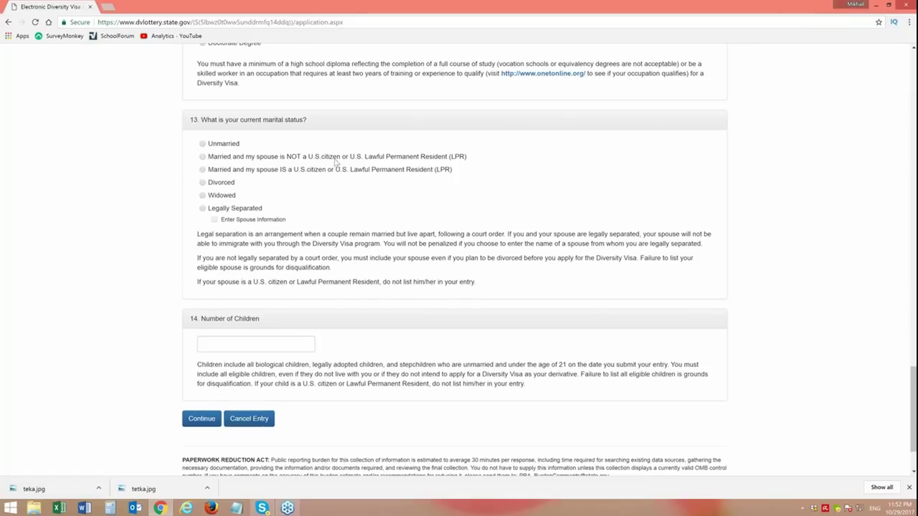
{"action": "left_click", "coordinate": [203, 157]}
{"action": "left_click_drag", "start_coordinate": [218, 282], "coordinate": [476, 284]}
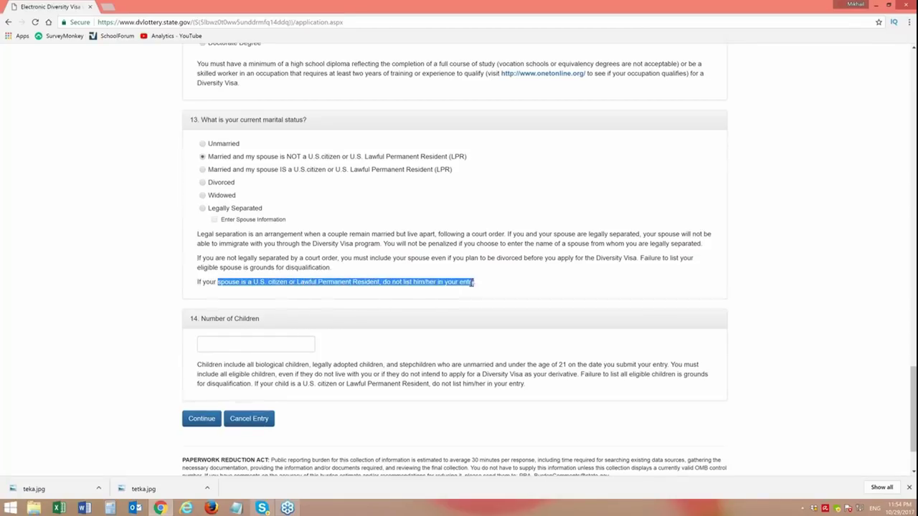
{"action": "left_click", "coordinate": [350, 258]}
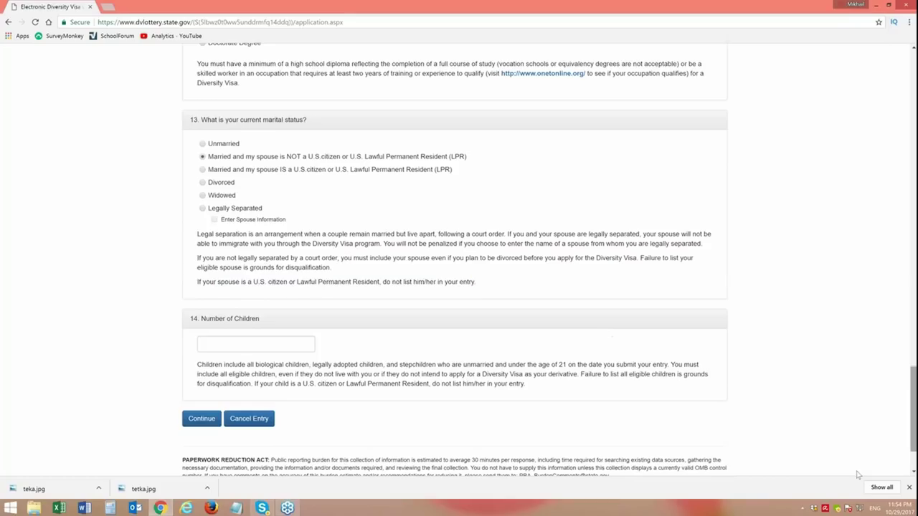
{"action": "left_click", "coordinate": [218, 346]}
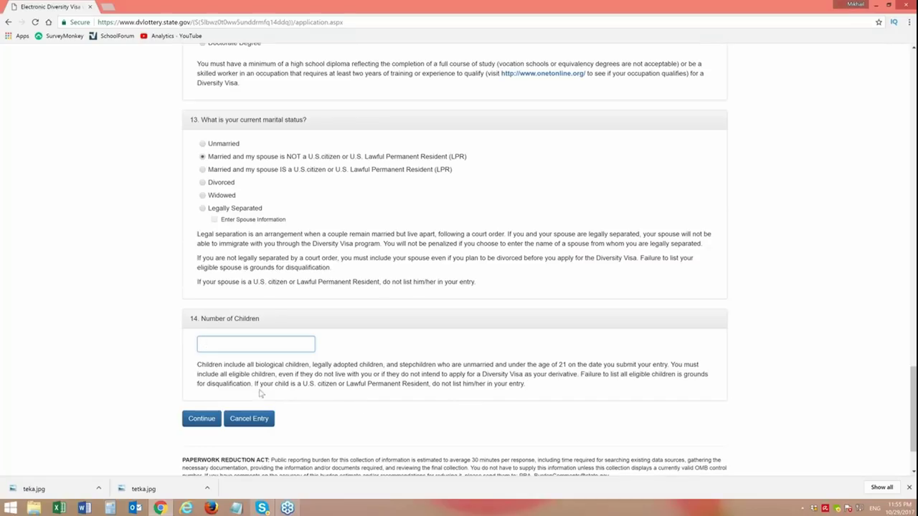
{"action": "left_click_drag", "start_coordinate": [254, 384], "coordinate": [526, 385]}
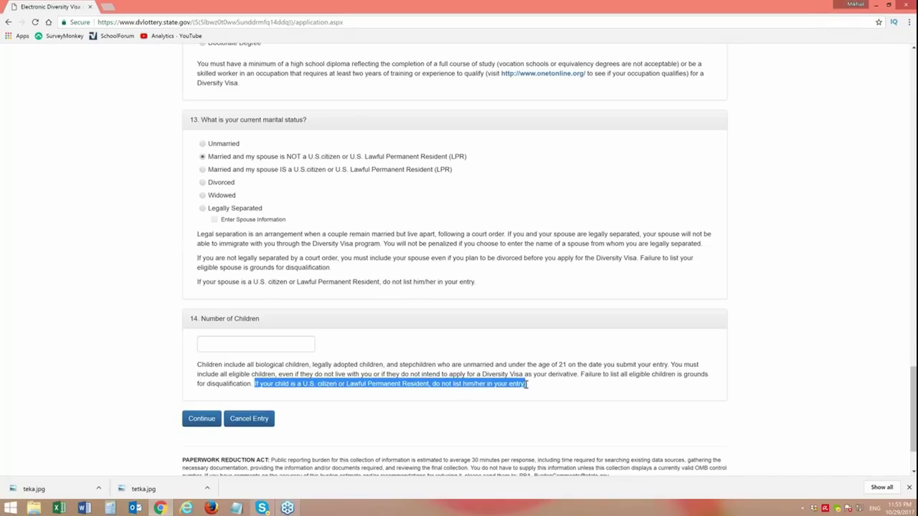
{"action": "left_click", "coordinate": [101, 353]}
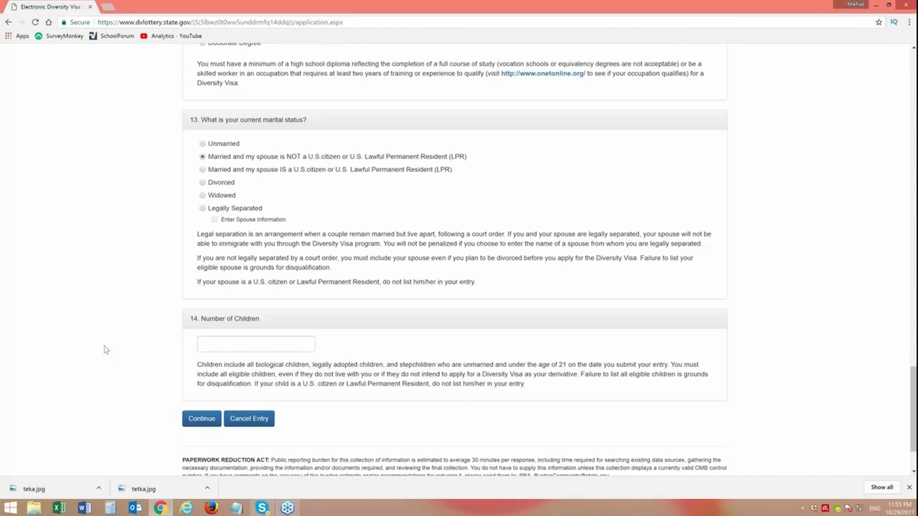
{"action": "left_click", "coordinate": [228, 345]}
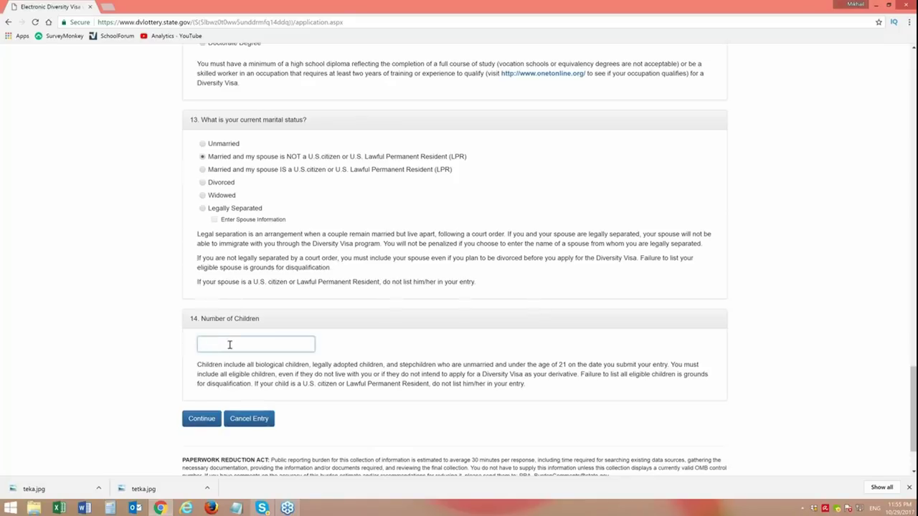
- Enter 1 in the Number of Children box
{"action": "type", "text": "1"}
- Continue past this page, then enter and submit the captcha authentication code
{"action": "left_click", "coordinate": [203, 422]}
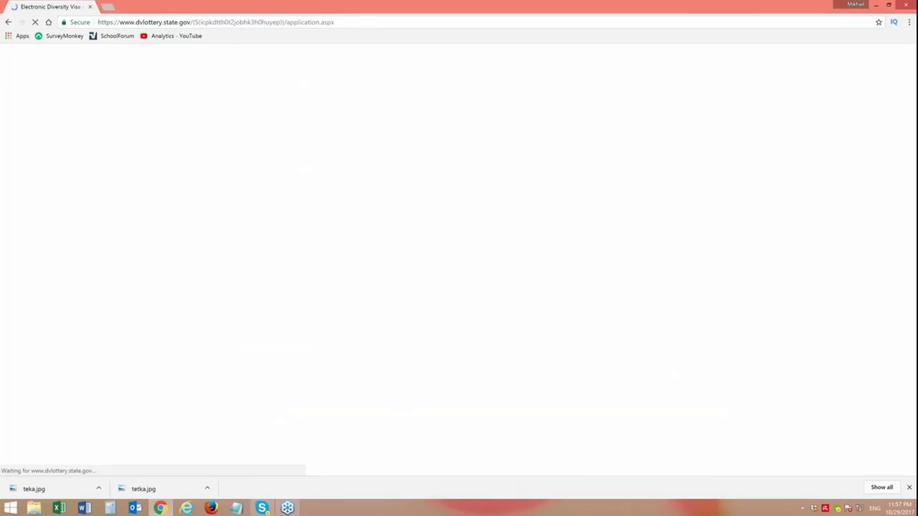
{"action": "left_click", "coordinate": [237, 207]}
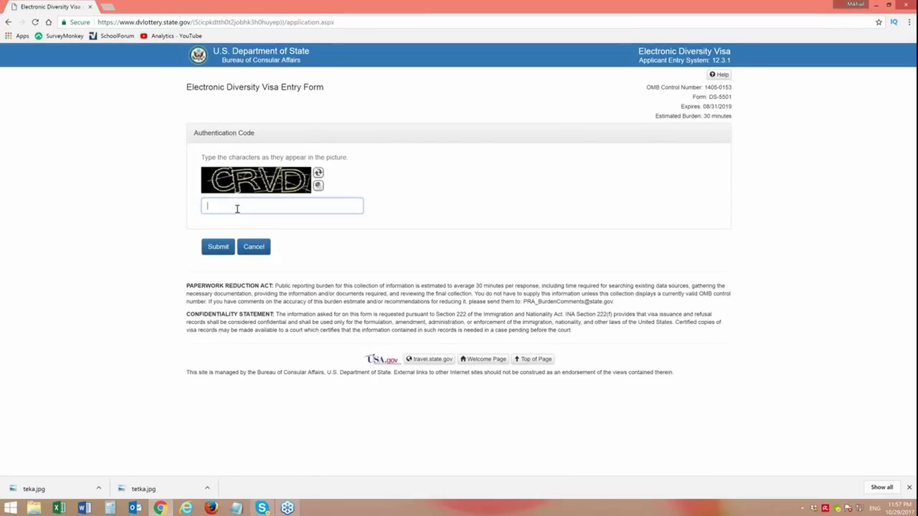
{"action": "type", "text": "CRVD"}
{"action": "left_click", "coordinate": [219, 247]}
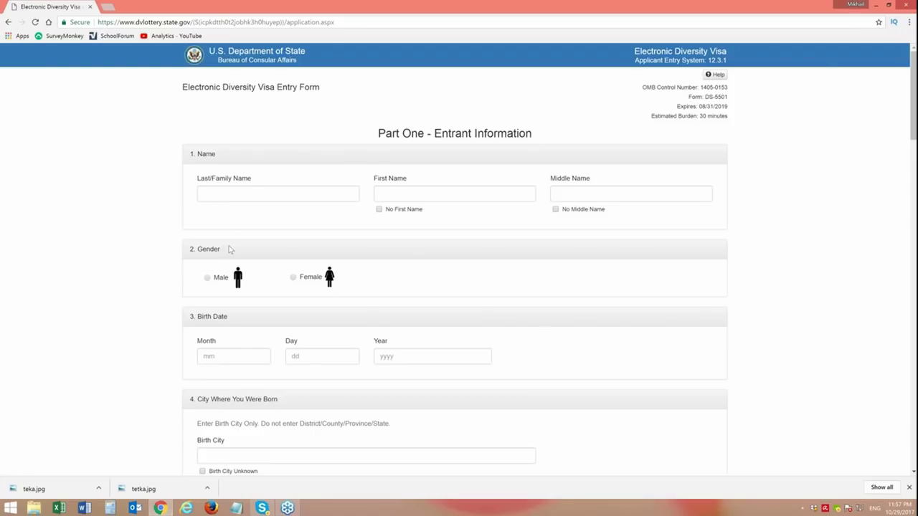
- Enter the entrant's last and first names, tick No Middle Name, and select Male
{"action": "left_click", "coordinate": [257, 197]}
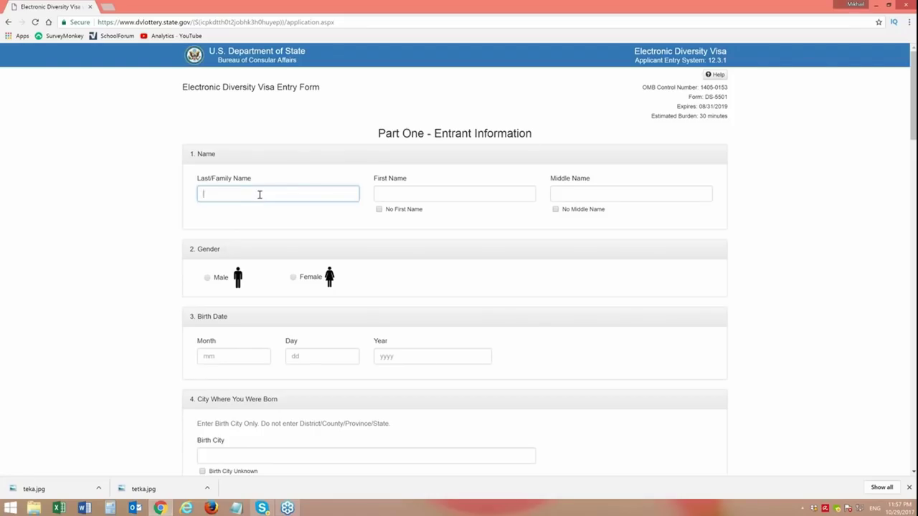
{"action": "left_click", "coordinate": [473, 195]}
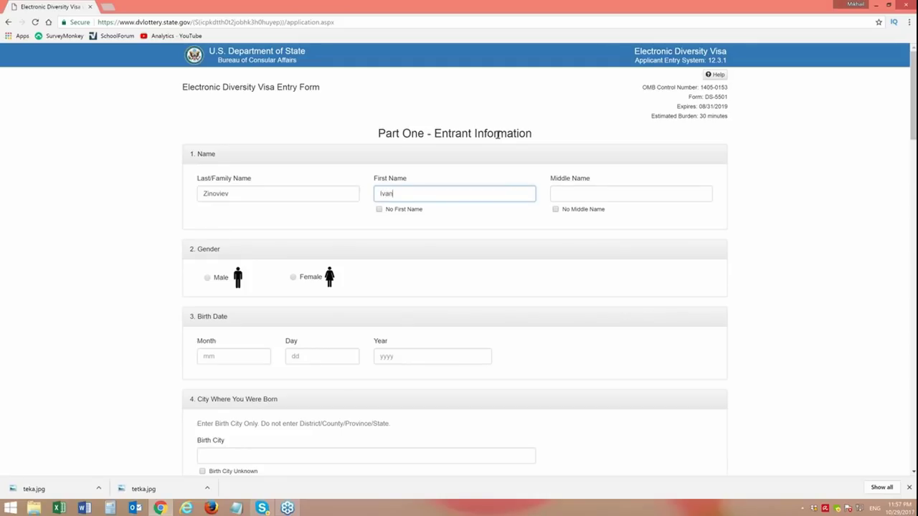
{"action": "left_click", "coordinate": [556, 209]}
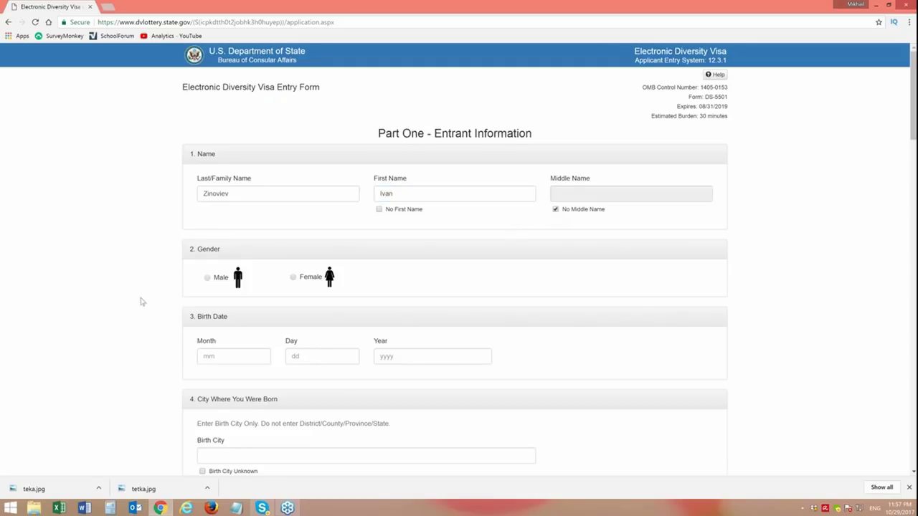
{"action": "left_click", "coordinate": [208, 279]}
- Enter the birth date as month 11, day 22, year 1960
{"action": "left_click", "coordinate": [229, 358]}
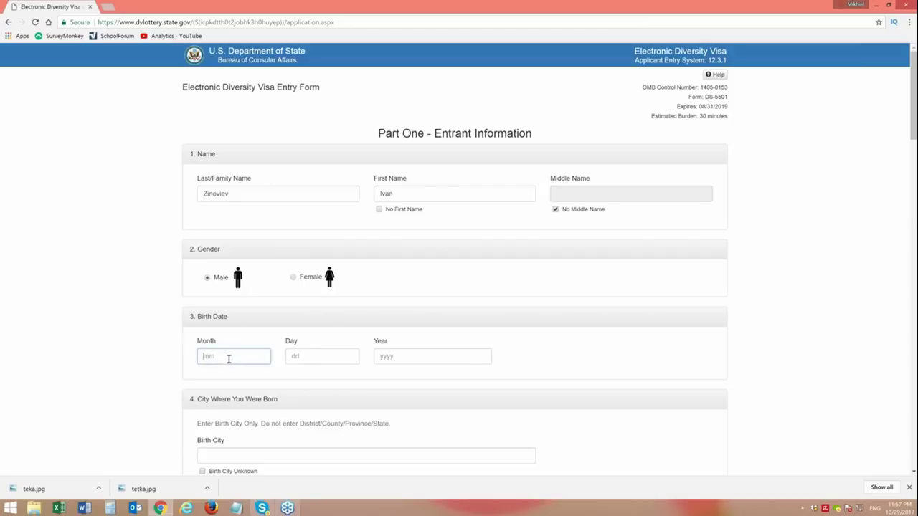
{"action": "type", "text": "11"}
{"action": "left_click", "coordinate": [321, 356]}
{"action": "type", "text": "2"}
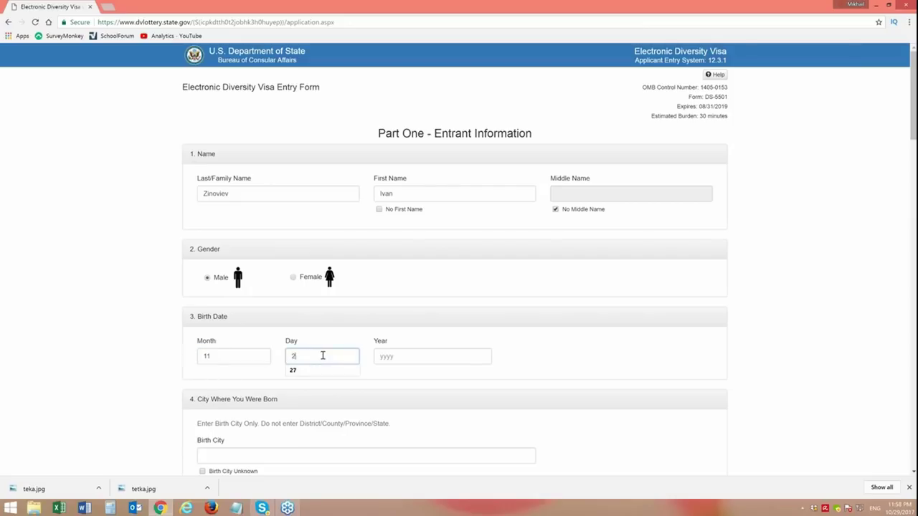
{"action": "type", "text": "2"}
{"action": "left_click", "coordinate": [428, 357]}
{"action": "type", "text": "19"}
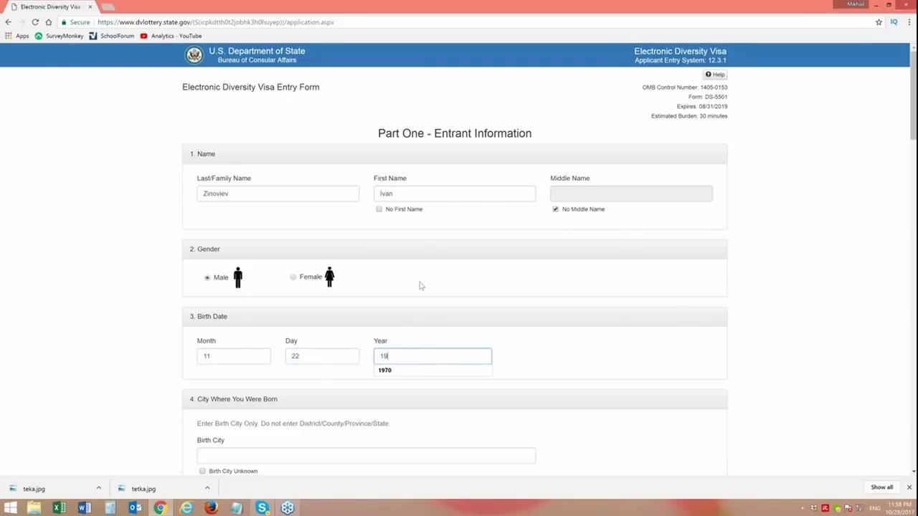
{"action": "type", "text": "60"}
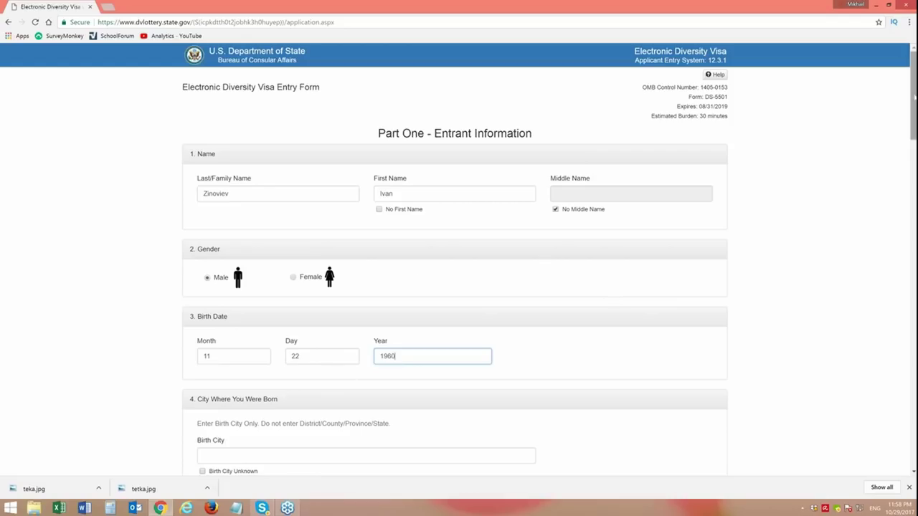
- Enter Petrovka in the Birth City field of section 4
{"action": "scroll", "coordinate": [459, 258], "scroll_direction": "down", "scroll_amount": 2}
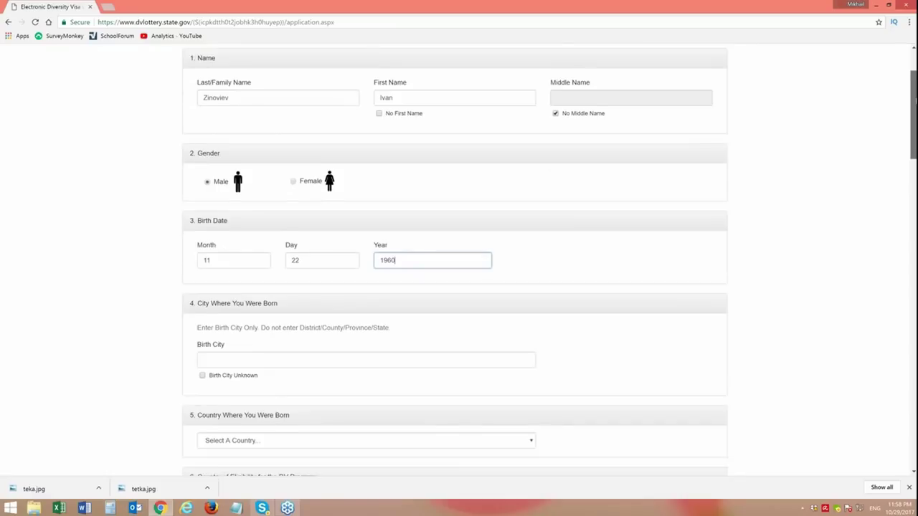
{"action": "scroll", "coordinate": [459, 258], "scroll_direction": "down", "scroll_amount": 3}
{"action": "left_click", "coordinate": [230, 215]}
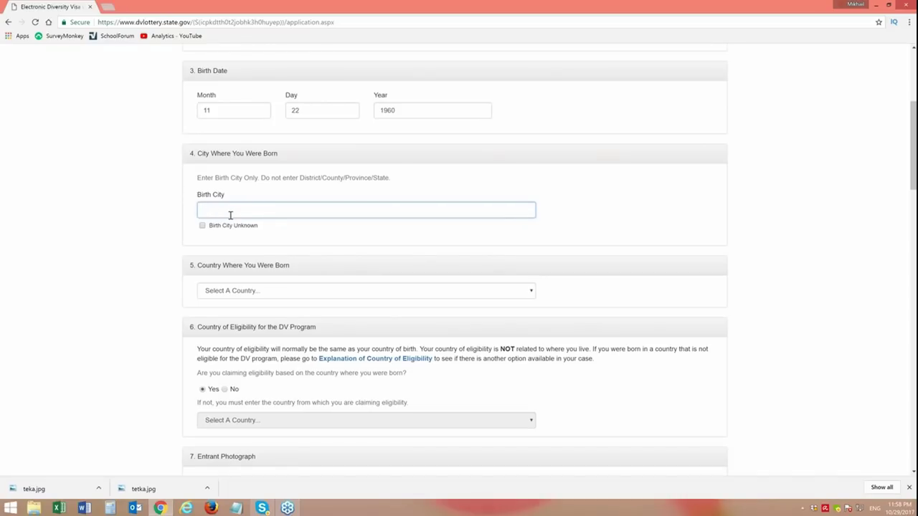
{"action": "type", "text": "Petrovka"}
- Choose Russia from the Country Where You Were Born list
{"action": "left_click", "coordinate": [279, 291]}
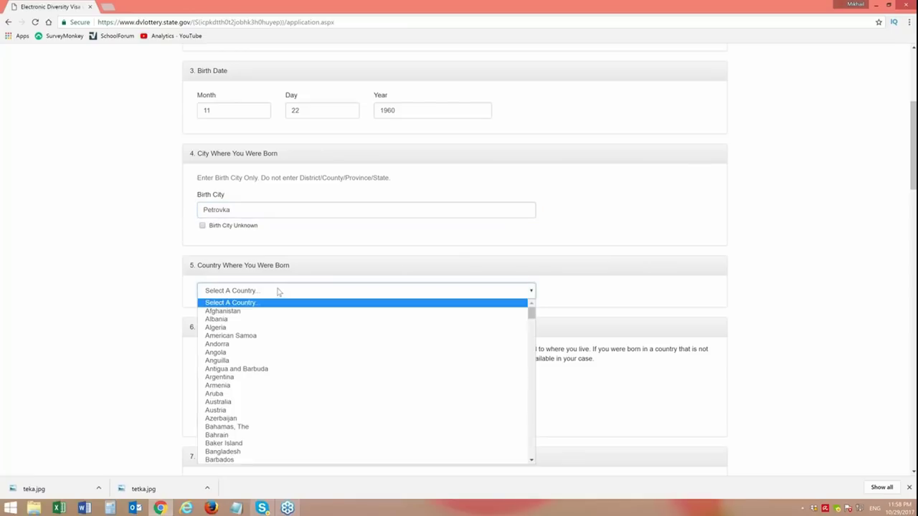
{"action": "key", "text": "r"}
{"action": "key", "text": "r"}
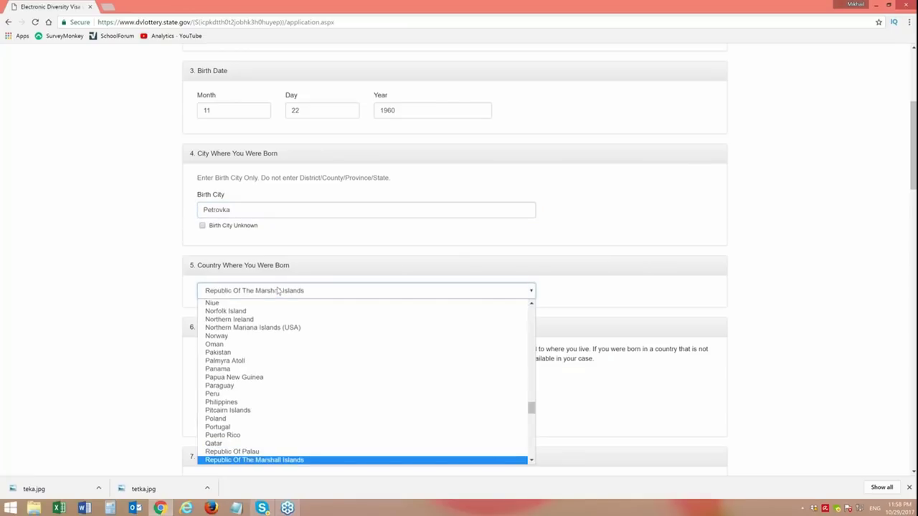
{"action": "key", "text": "r"}
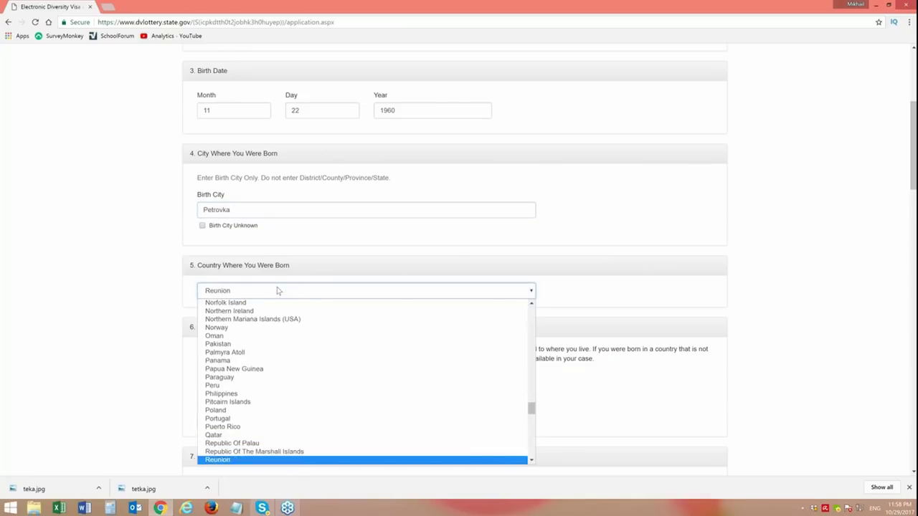
{"action": "key", "text": "r"}
{"action": "key", "text": "r"}
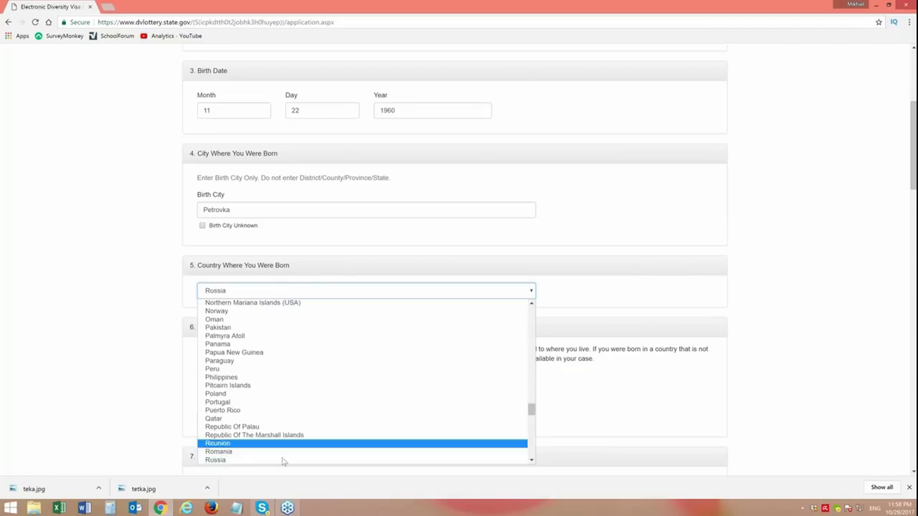
{"action": "left_click", "coordinate": [284, 461]}
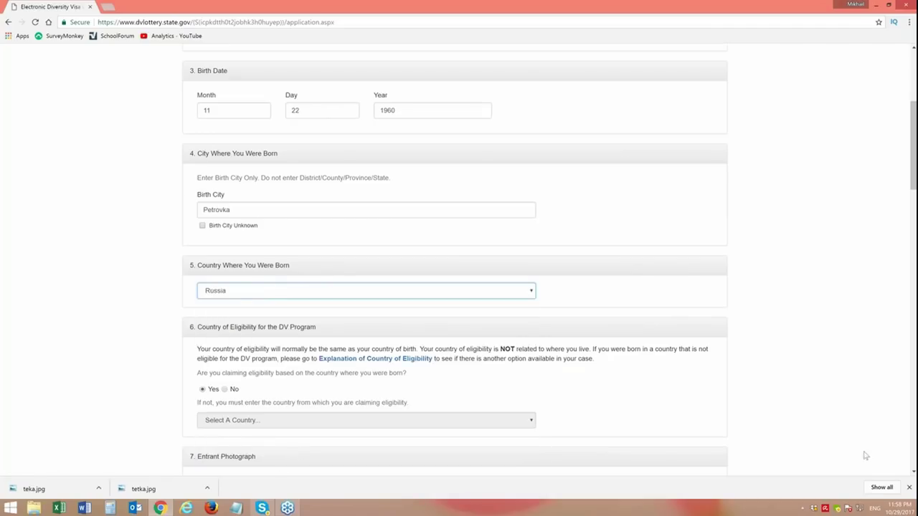
{"action": "left_click_drag", "start_coordinate": [913, 163], "coordinate": [913, 207]}
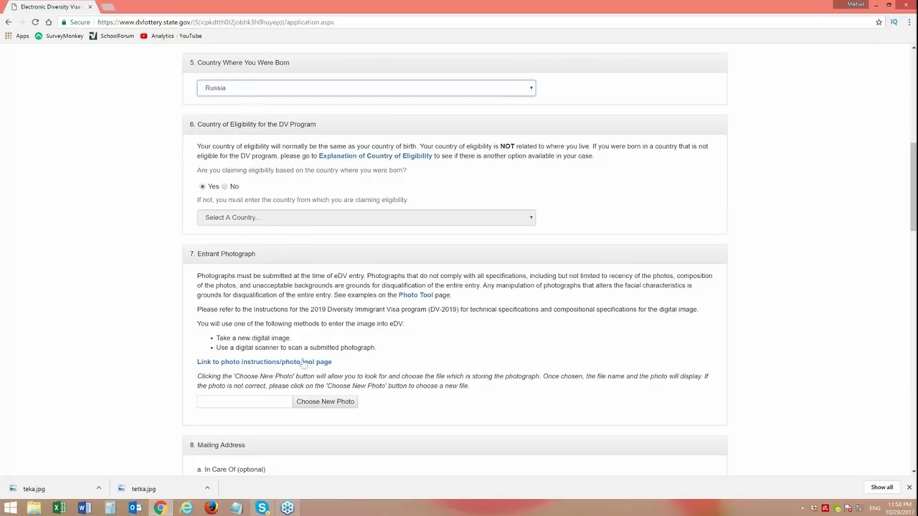
- Attach teka.jpg from the Desktop as the entrant photo, then scroll to the mailing address
{"action": "left_click", "coordinate": [313, 408]}
{"action": "left_click", "coordinate": [170, 74]}
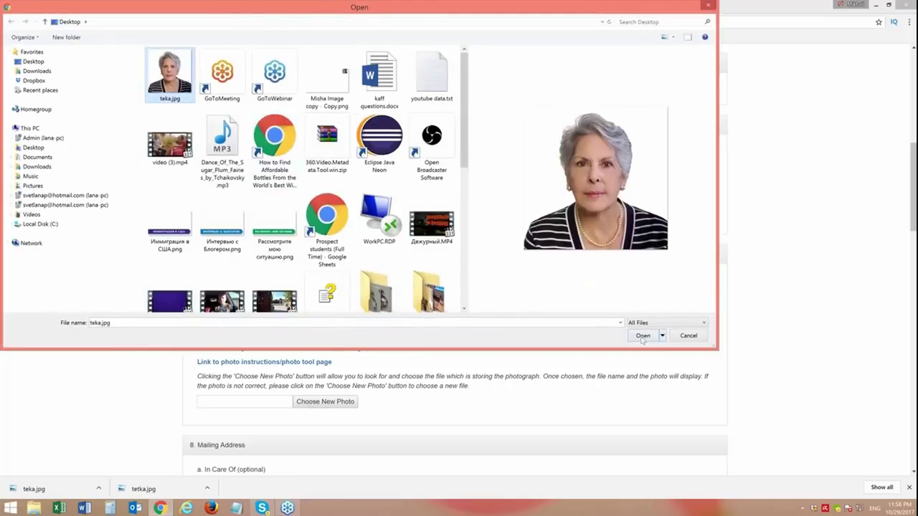
{"action": "left_click", "coordinate": [642, 336]}
{"action": "left_click_drag", "start_coordinate": [914, 167], "coordinate": [906, 253]}
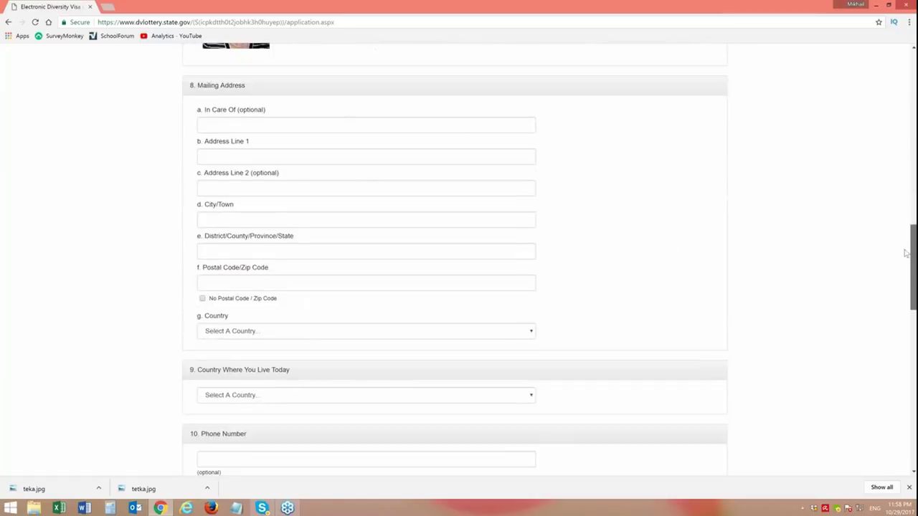
- Enter the recipient's name in the In Care Of field, fixing a typo
{"action": "left_click", "coordinate": [330, 125]}
{"action": "left_click", "coordinate": [303, 159]}
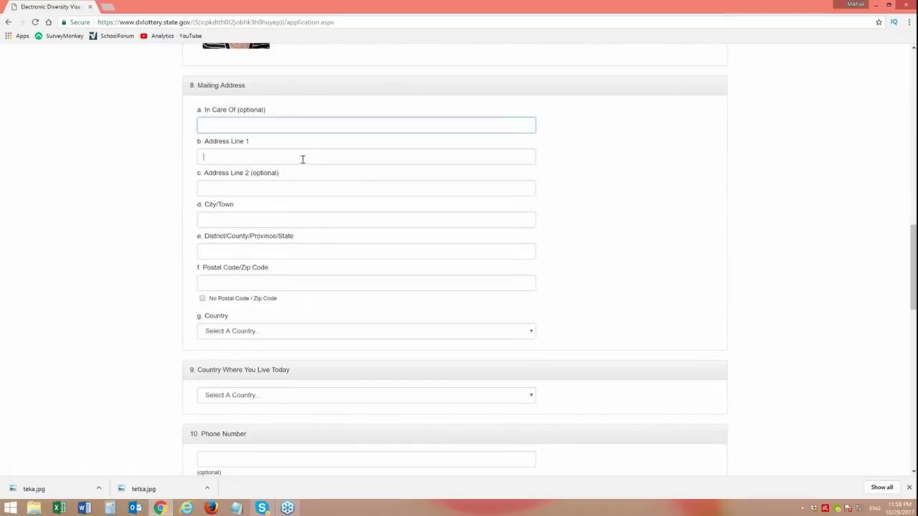
{"action": "left_click", "coordinate": [274, 124]}
{"action": "type", "text": "Ntn"}
{"action": "key", "text": "BackSpace"}
{"action": "type", "text": "Tetia Masha"}
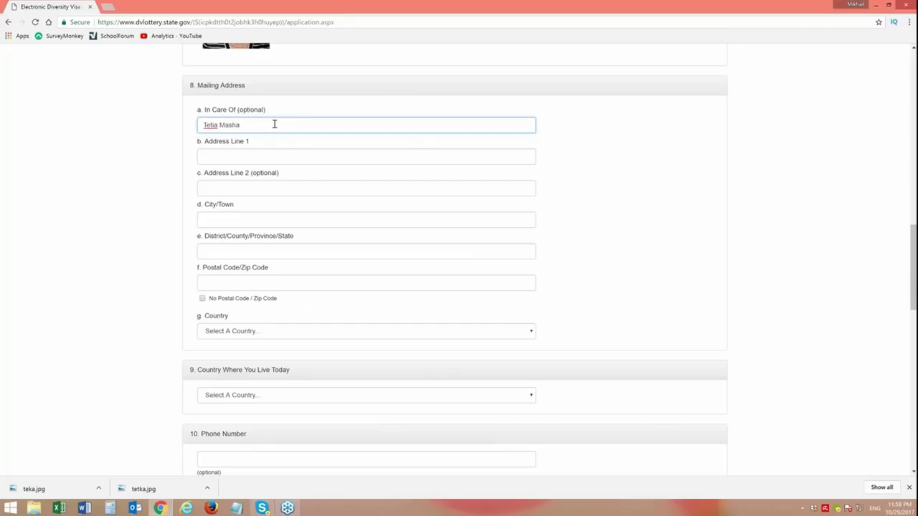
- Type a first address line and the district, then select Address Line 1 for retyping
{"action": "left_click", "coordinate": [250, 156]}
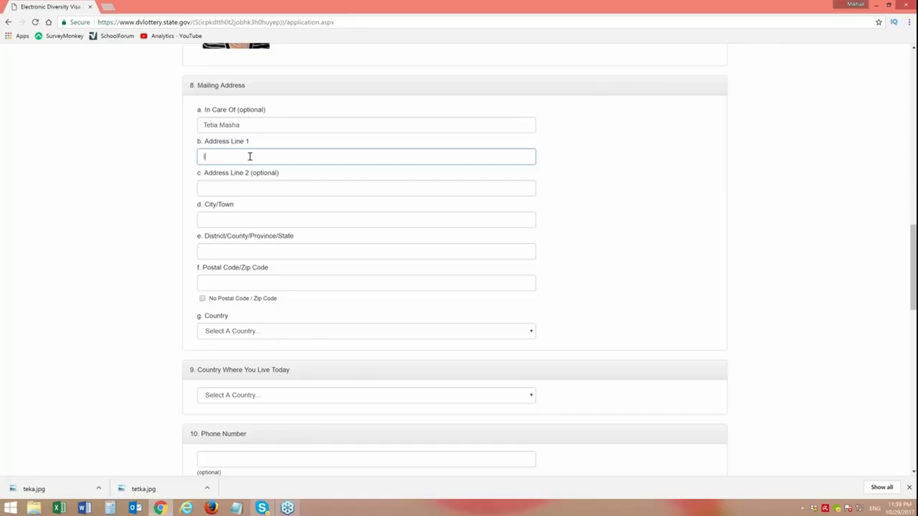
{"action": "type", "text": "Derevnya ("}
{"action": "type", "text": "vanteevka"}
{"action": "left_click", "coordinate": [220, 223]}
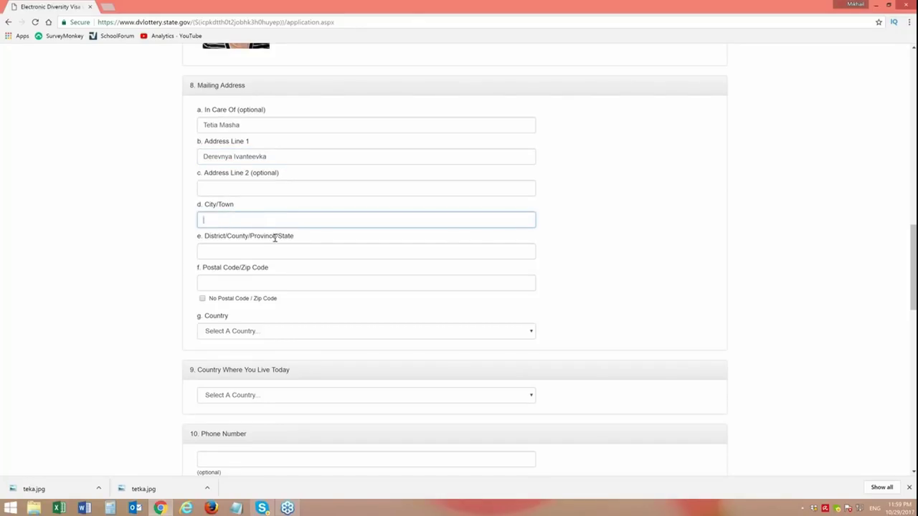
{"action": "left_click", "coordinate": [220, 250]}
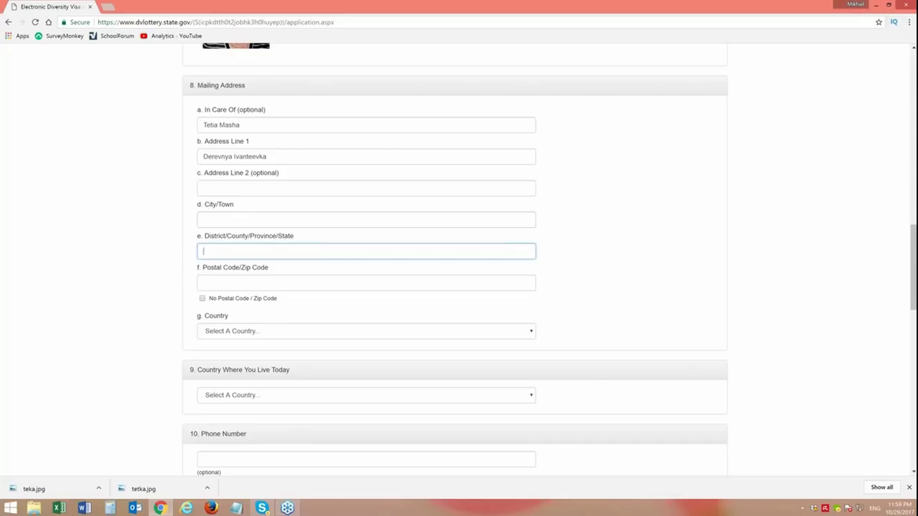
{"action": "type", "text": "Klinskogo"}
{"action": "left_click", "coordinate": [275, 158]}
{"action": "left_click_drag", "start_coordinate": [275, 158], "coordinate": [195, 158]}
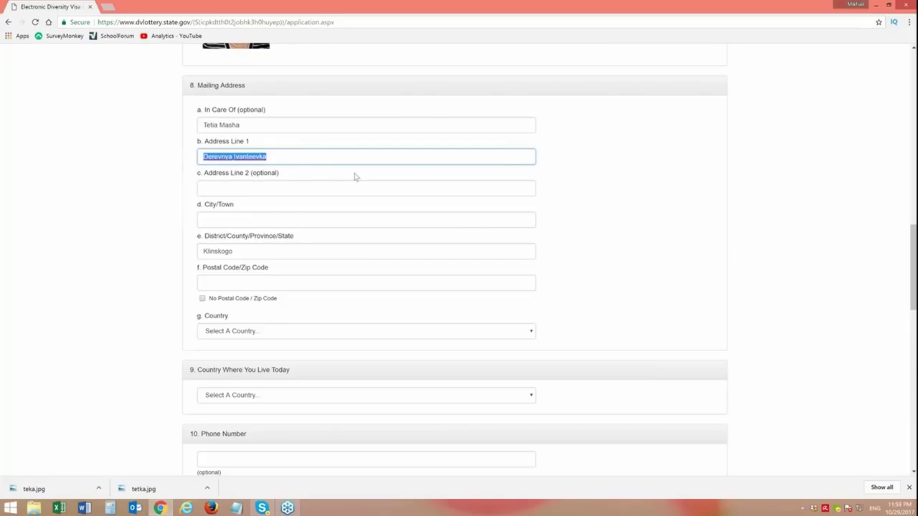
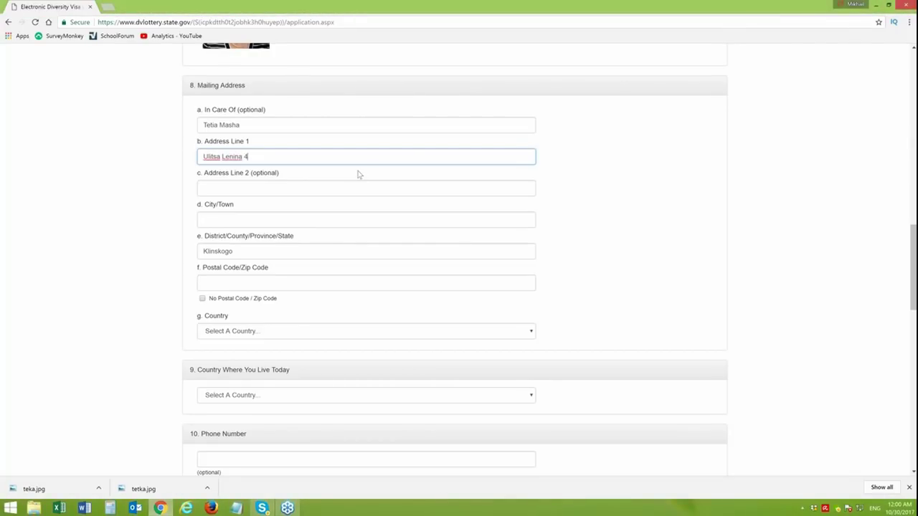
- Retype the street line, enter the city, append the region to the district, and add the postal code
{"action": "left_click", "coordinate": [249, 222]}
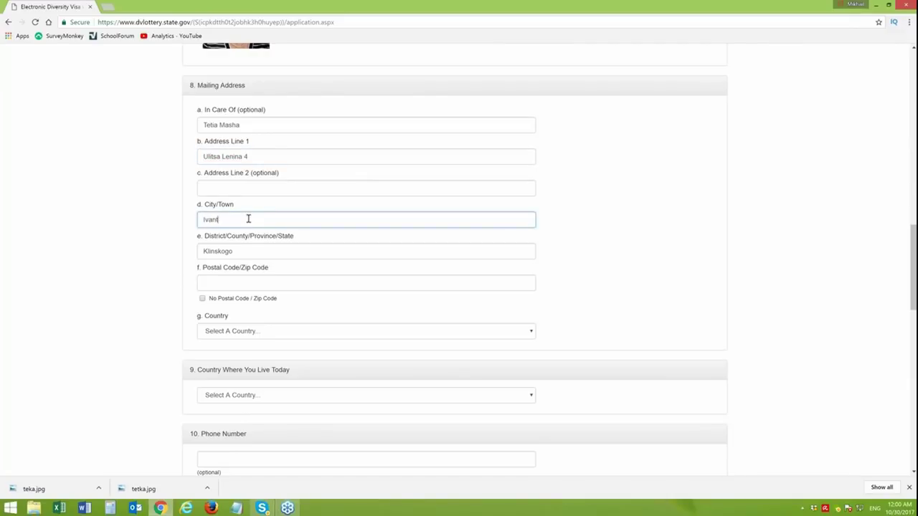
{"action": "left_click", "coordinate": [251, 252]}
{"action": "type", "text": "Rayon"}
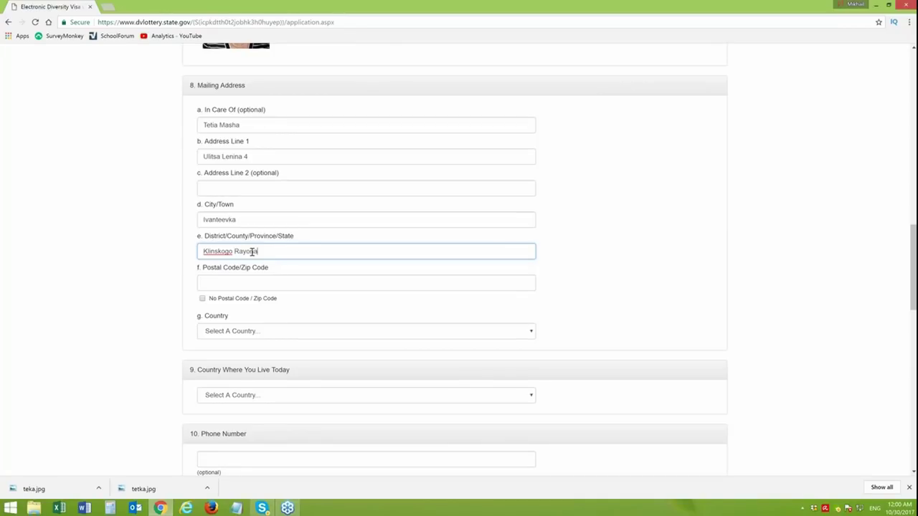
{"action": "type", "text": "a, Moskovskoy oblasti"}
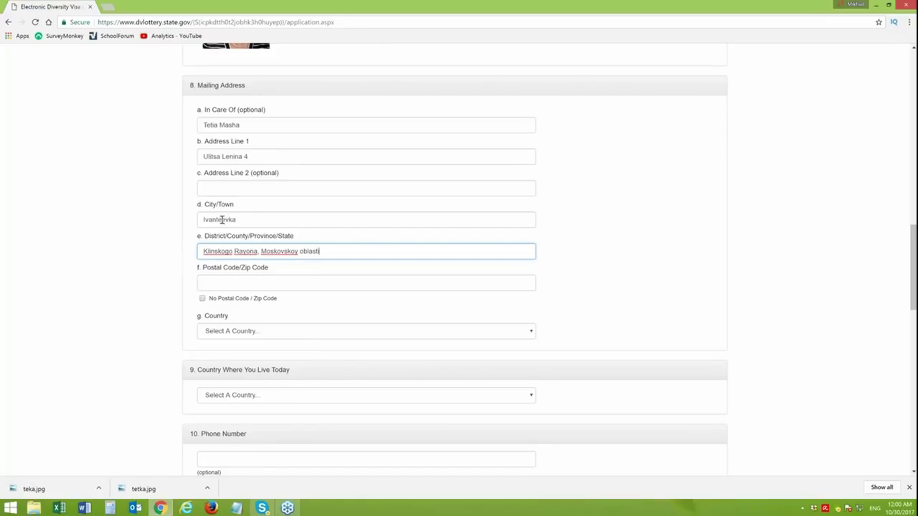
{"action": "left_click", "coordinate": [224, 288]}
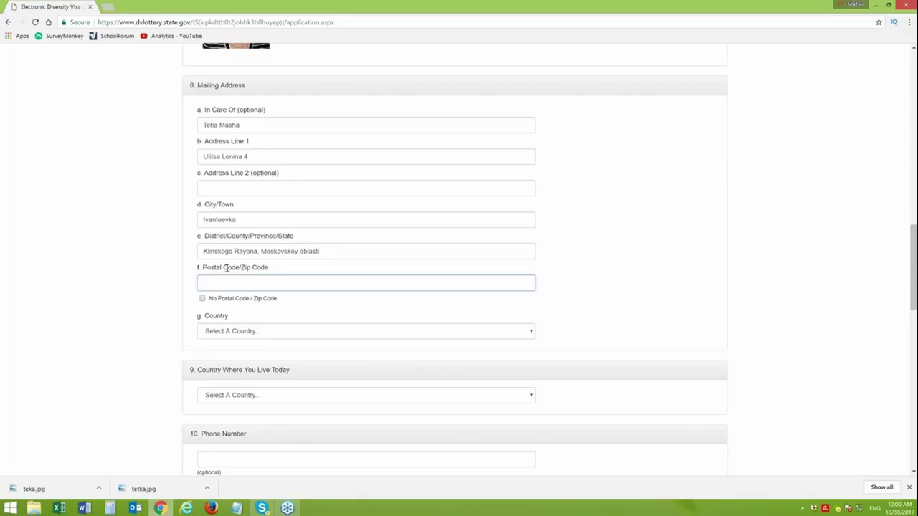
{"action": "type", "text": "178976"}
- Choose Russia as the mailing-address country
{"action": "left_click", "coordinate": [262, 333]}
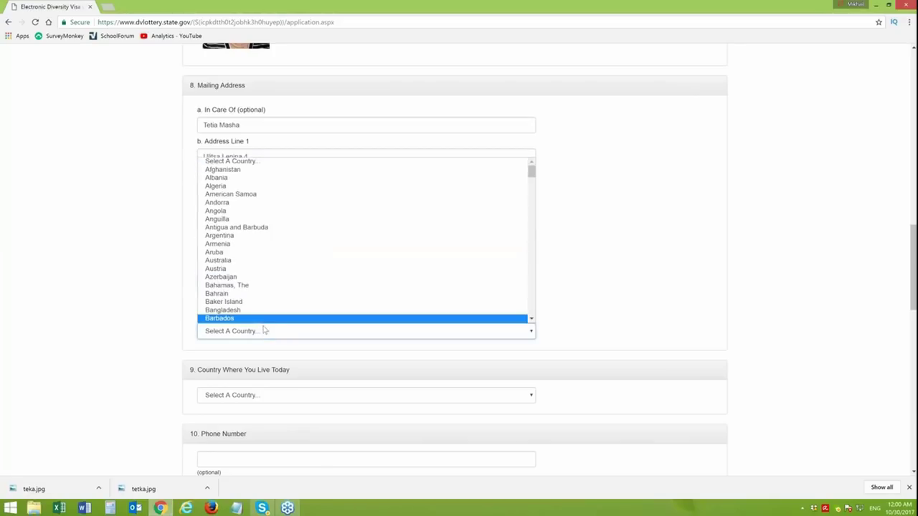
{"action": "type", "text": "ro"}
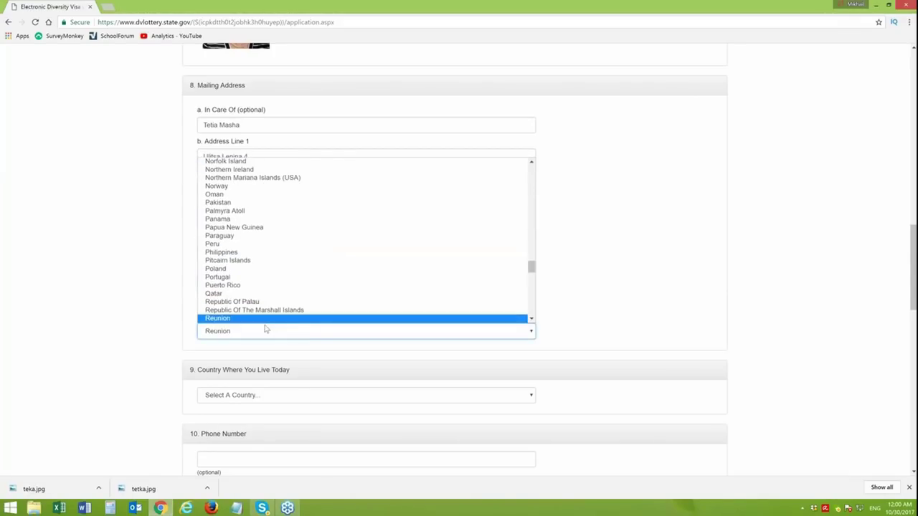
{"action": "key", "text": "Down"}
{"action": "key", "text": "Return"}
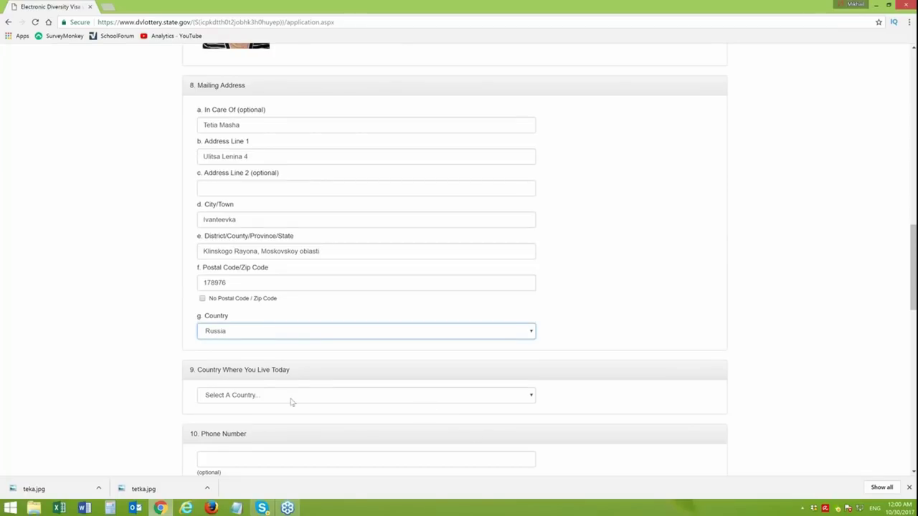
- Choose Russia as the country where the entrant lives today
{"action": "left_click", "coordinate": [266, 395]}
{"action": "key", "text": "r"}
{"action": "key", "text": "r"}
{"action": "key", "text": "r"}
{"action": "key", "text": "r"}
{"action": "key", "text": "r"}
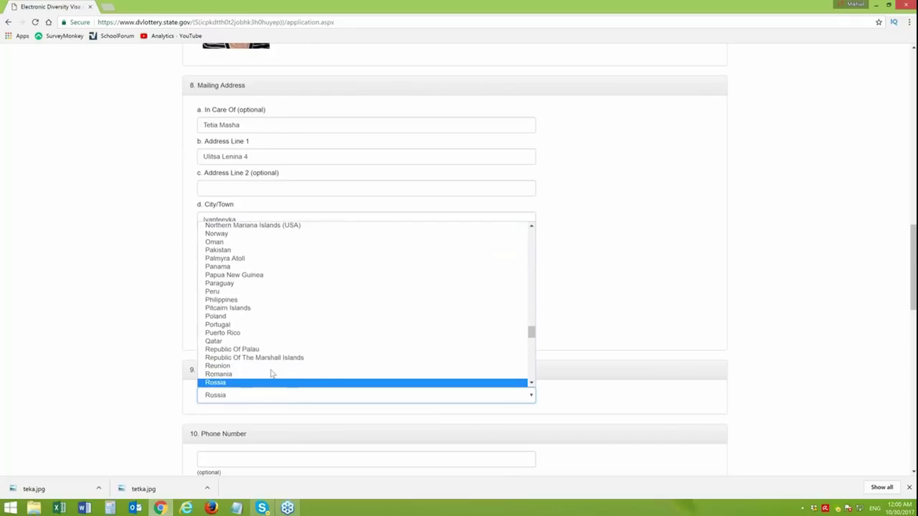
{"action": "key", "text": "Return"}
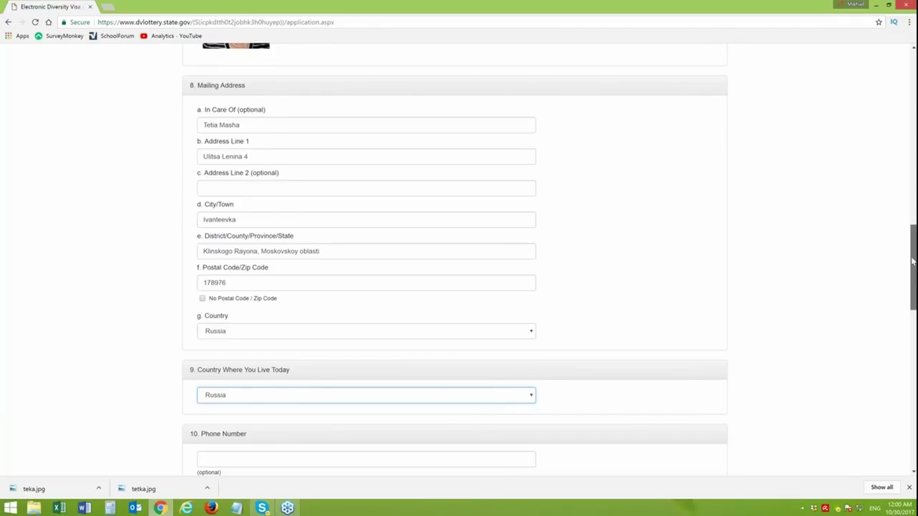
{"action": "scroll", "coordinate": [906, 299], "scroll_direction": "down", "scroll_amount": 4}
{"action": "left_click", "coordinate": [255, 141]}
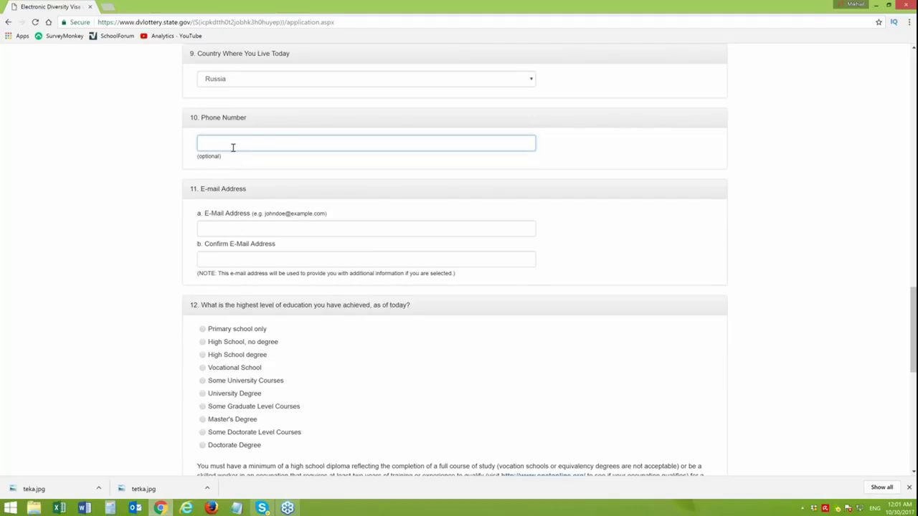
- Enter the phone number, the e-mail address and its confirmation, and choose Some Doctorate Level Courses
{"action": "type", "text": "+7"}
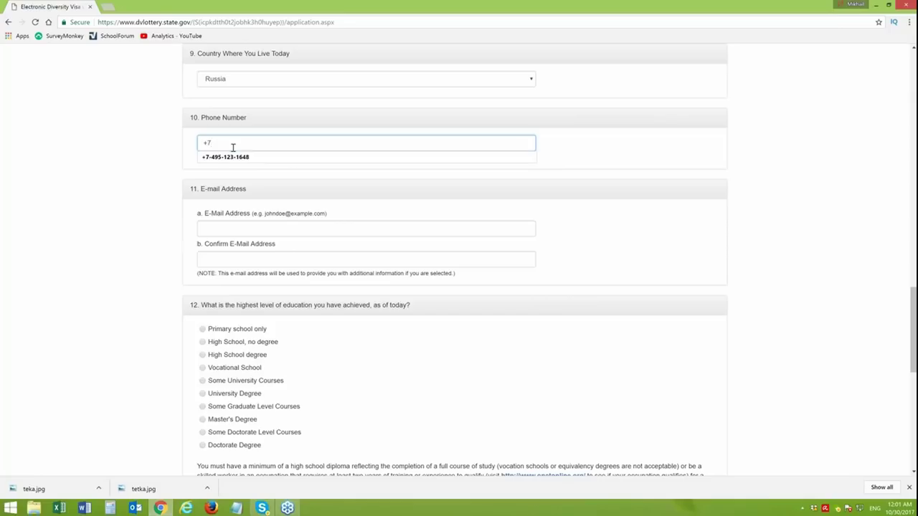
{"action": "left_click", "coordinate": [255, 157]}
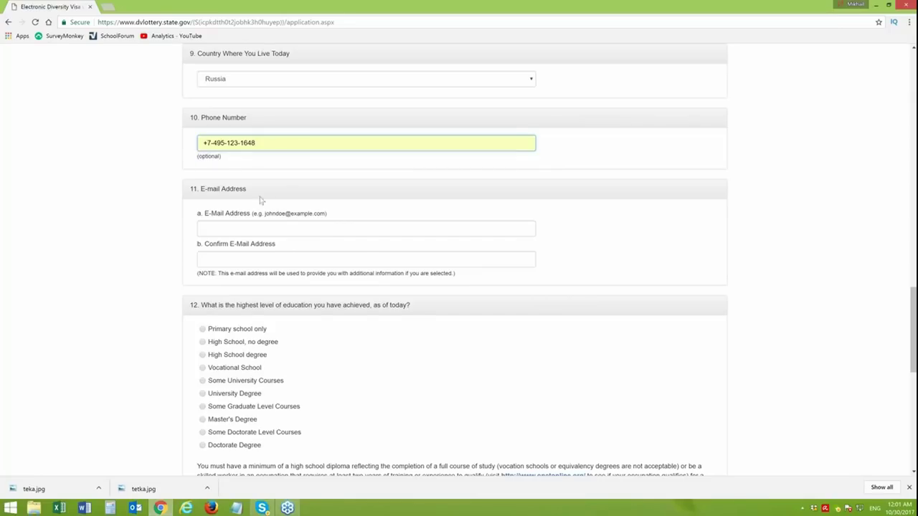
{"action": "left_click", "coordinate": [236, 228]}
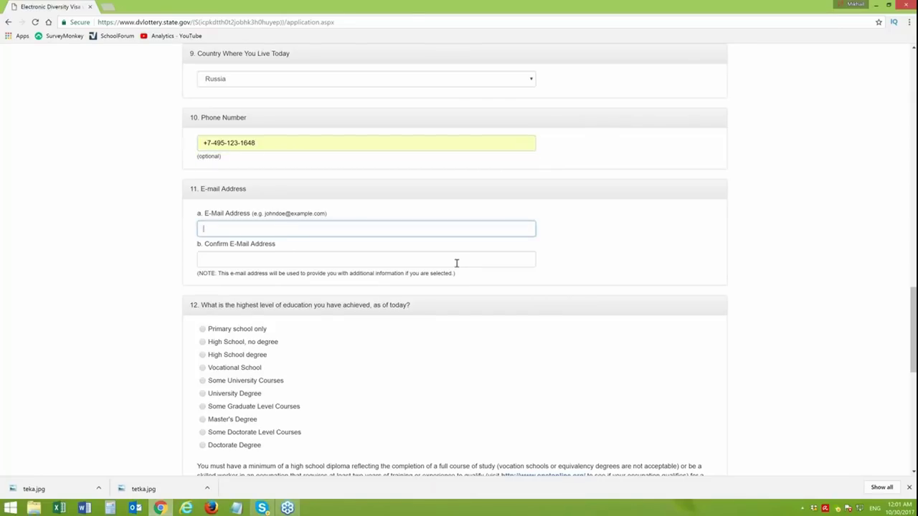
{"action": "left_click", "coordinate": [456, 263]}
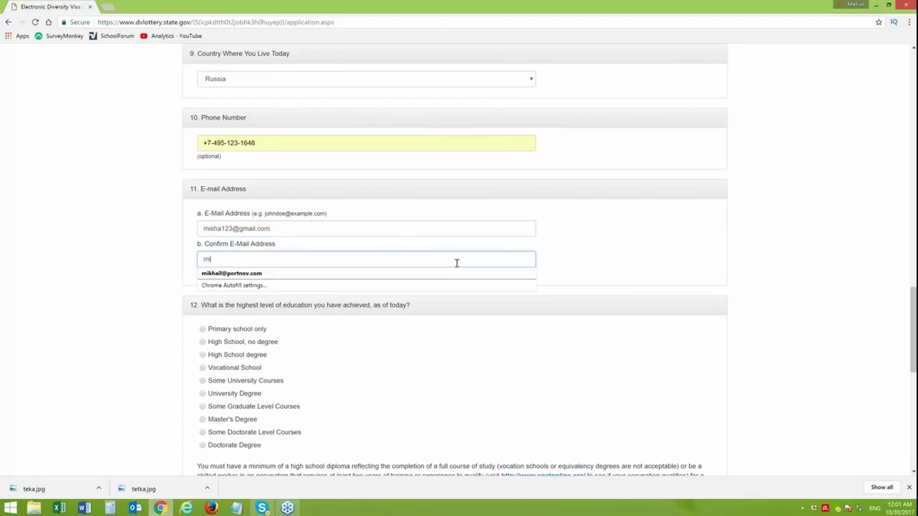
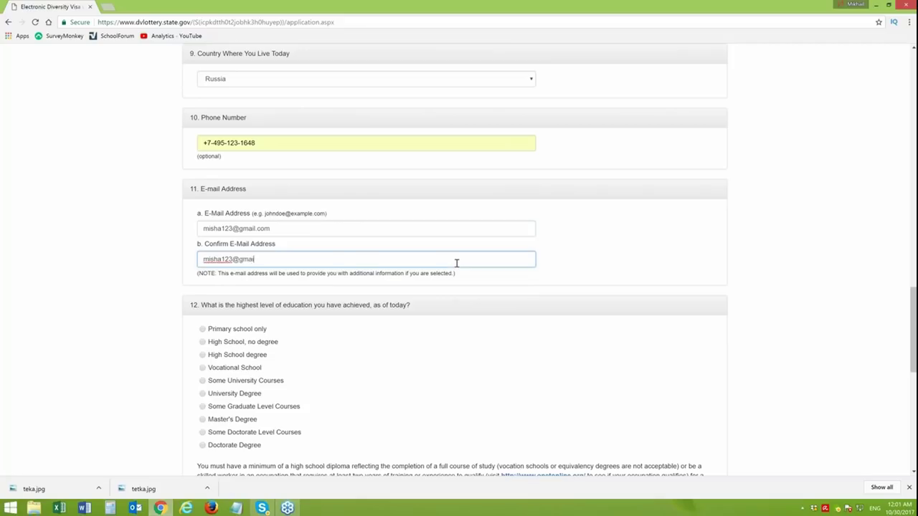
{"action": "left_click", "coordinate": [202, 432]}
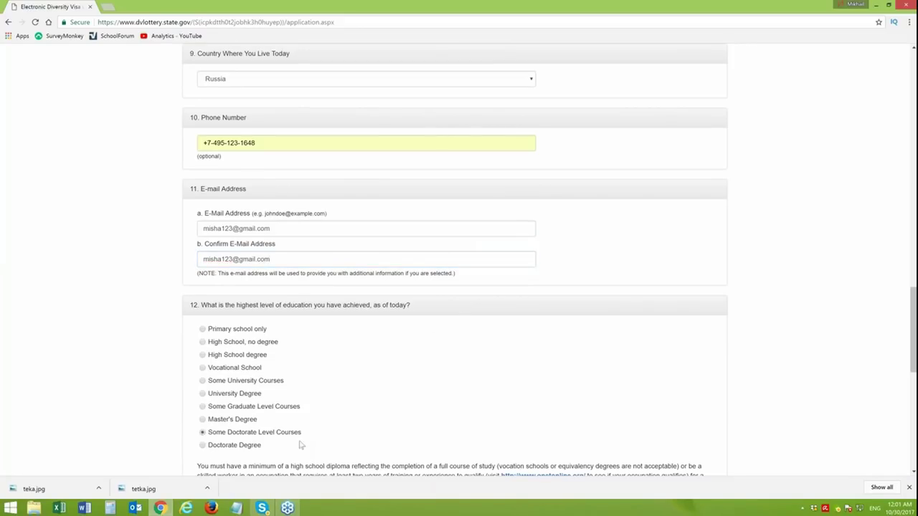
{"action": "left_click_drag", "start_coordinate": [913, 297], "coordinate": [900, 374]}
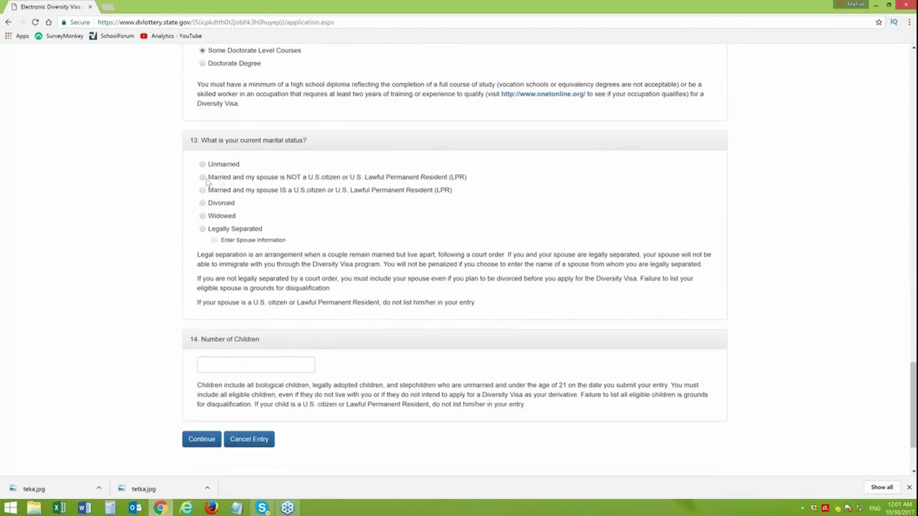
- Mark married to a non-U.S.-citizen spouse, enter 1 child, and continue to Part Two
{"action": "left_click", "coordinate": [203, 177]}
{"action": "scroll", "coordinate": [913, 402], "scroll_direction": "down", "scroll_amount": 2}
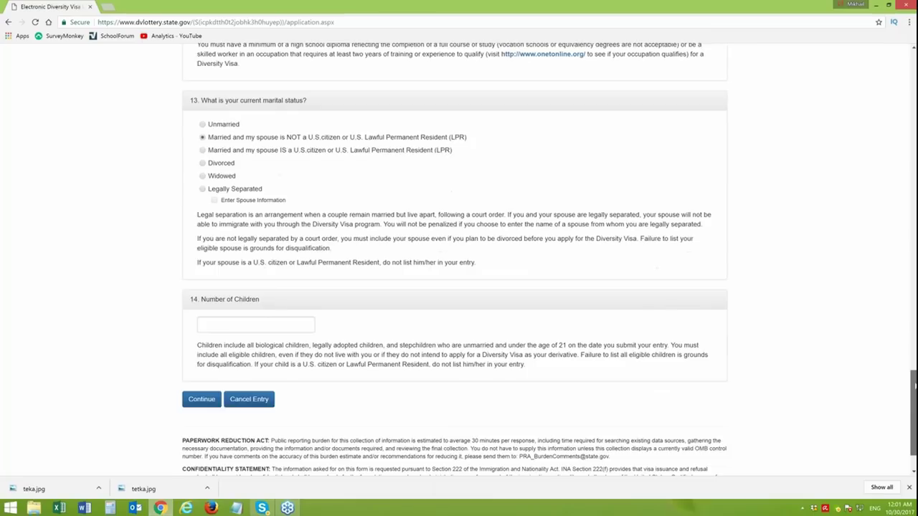
{"action": "left_click", "coordinate": [262, 263]}
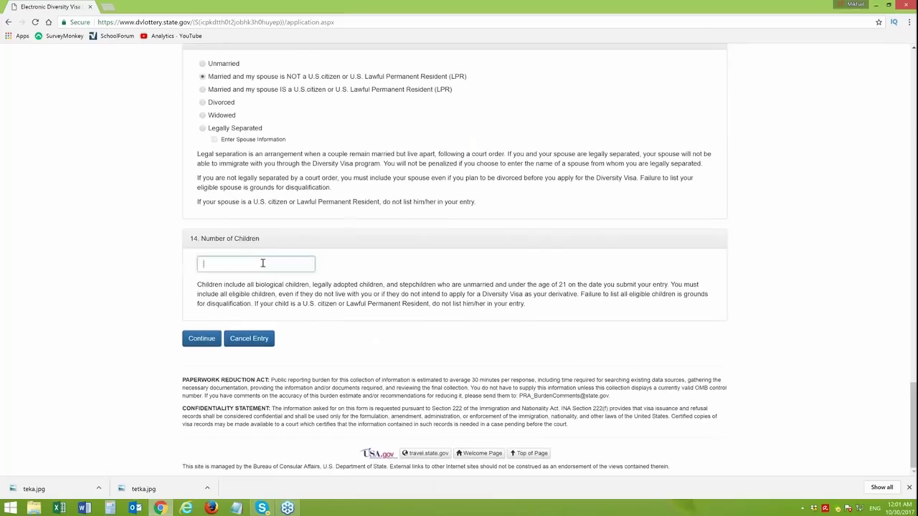
{"action": "type", "text": "1"}
{"action": "left_click", "coordinate": [203, 279]}
{"action": "left_click", "coordinate": [200, 342]}
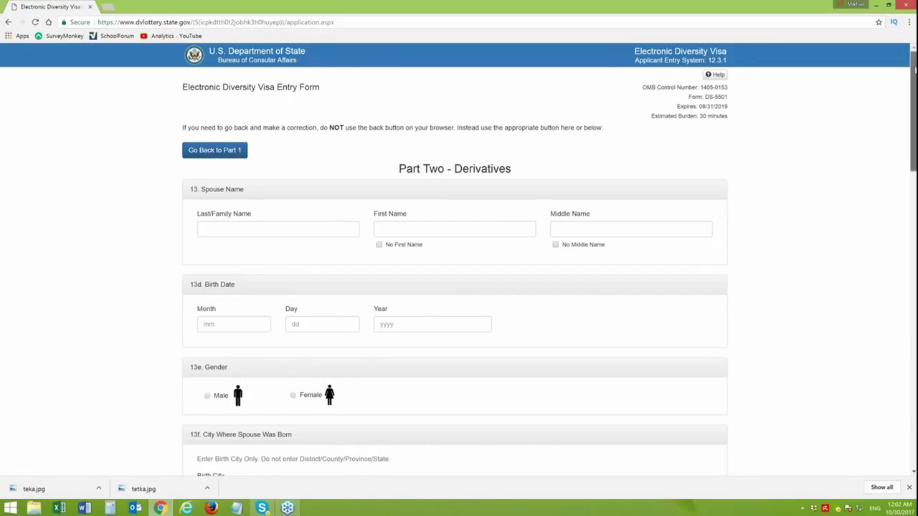
- Enter the spouse's last and first names, correcting typos, and tick No Middle Name
{"action": "left_click_drag", "start_coordinate": [914, 68], "coordinate": [887, 98]}
{"action": "left_click", "coordinate": [263, 156]}
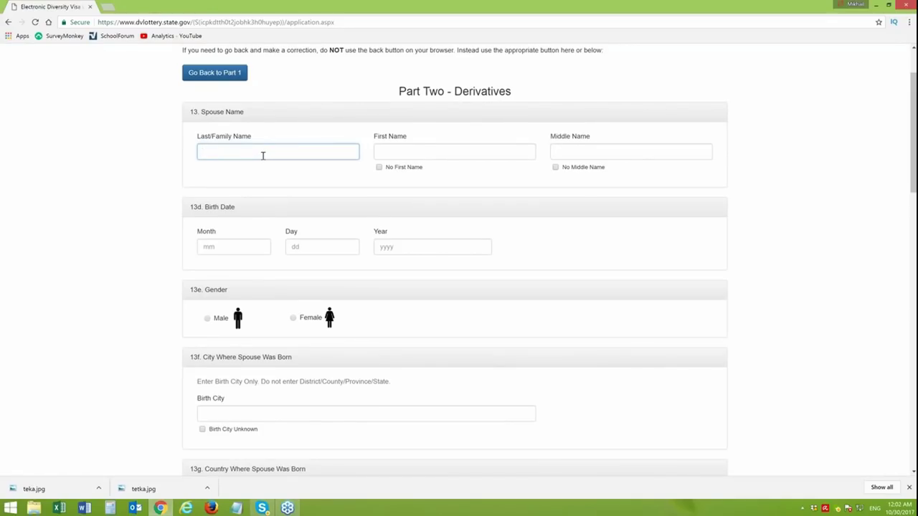
{"action": "key", "text": "Tab"}
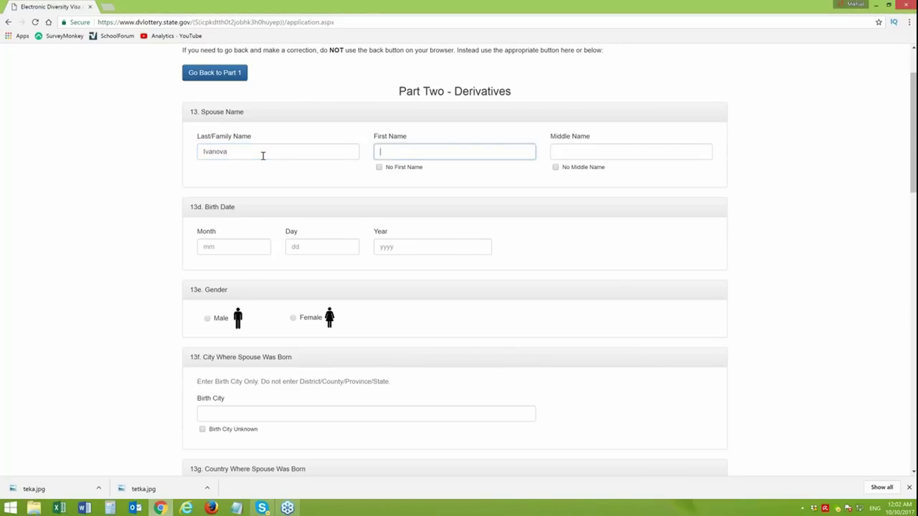
{"action": "left_click_drag", "start_coordinate": [379, 152], "coordinate": [384, 152]}
{"action": "type", "text": "N"}
{"action": "left_click", "coordinate": [556, 167]}
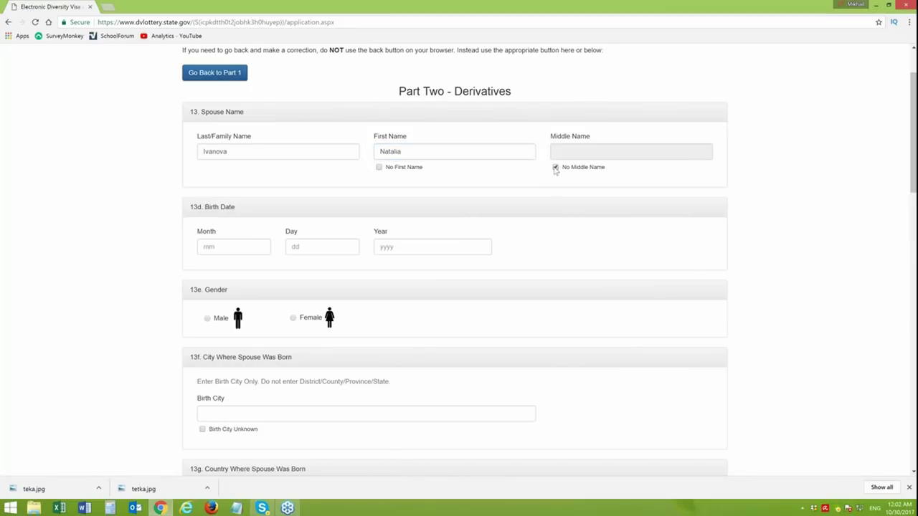
{"action": "left_click", "coordinate": [232, 249]}
{"action": "type", "text": "10"}
{"action": "left_click", "coordinate": [318, 247]}
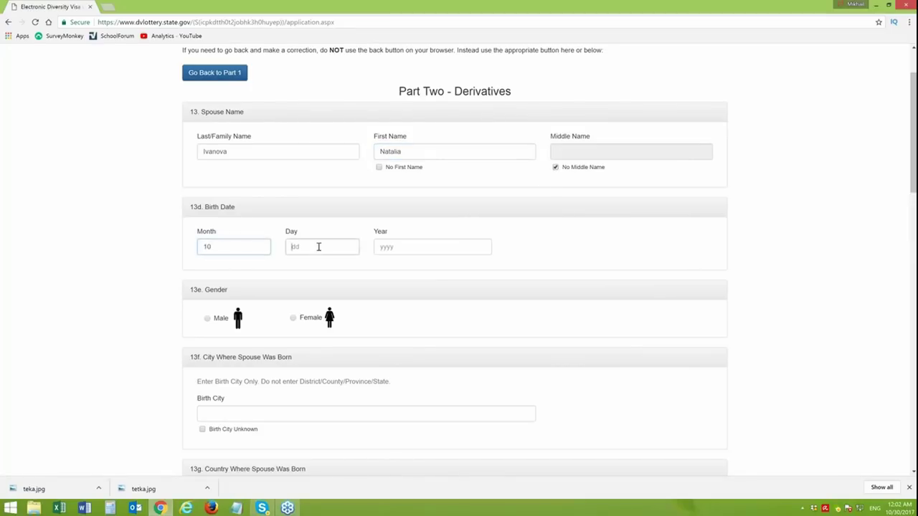
{"action": "type", "text": "11"}
{"action": "left_click", "coordinate": [394, 246]}
{"action": "type", "text": "19"}
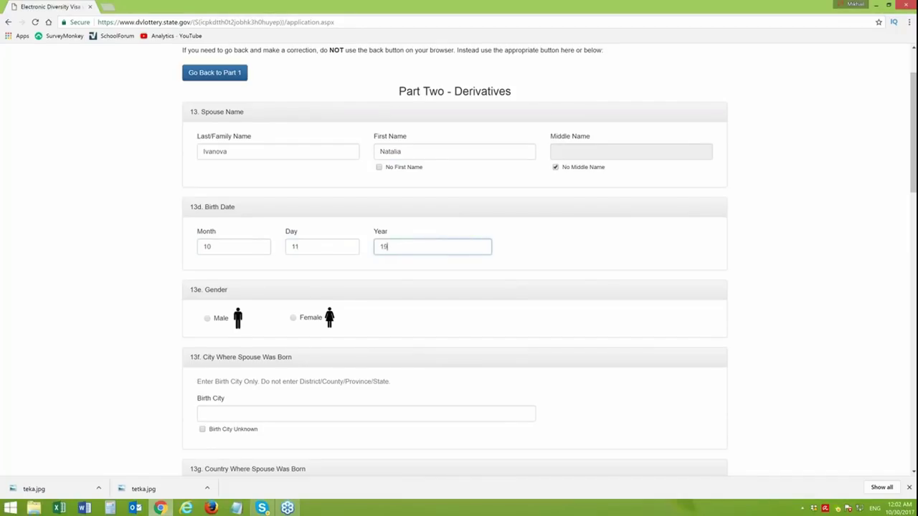
{"action": "type", "text": "75"}
- Set the spouse's gender to Female and birth city to Kiev
{"action": "left_click", "coordinate": [293, 319]}
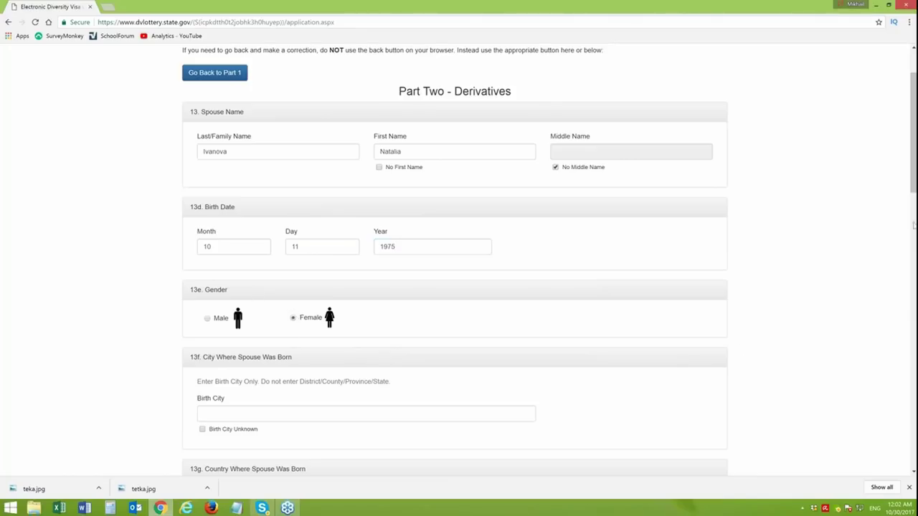
{"action": "left_click_drag", "start_coordinate": [908, 108], "coordinate": [900, 155]}
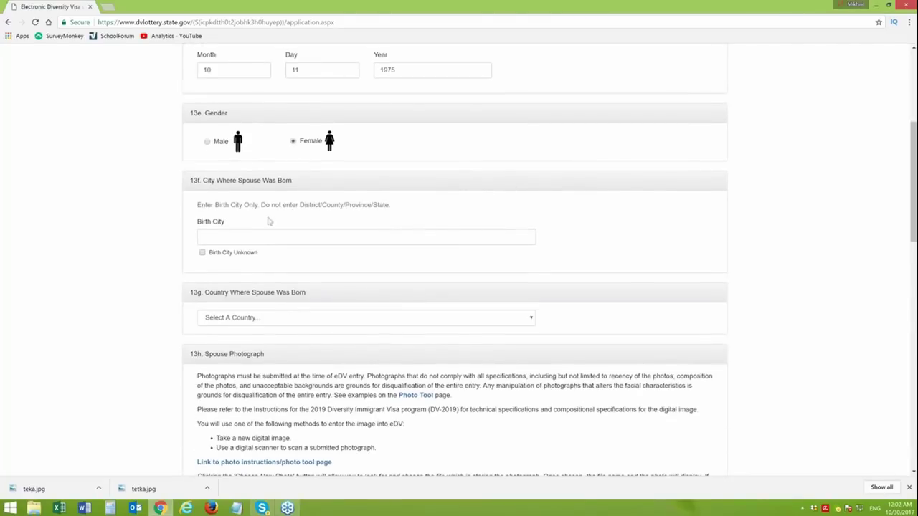
{"action": "left_click", "coordinate": [260, 237]}
{"action": "type", "text": "Kuiev"}
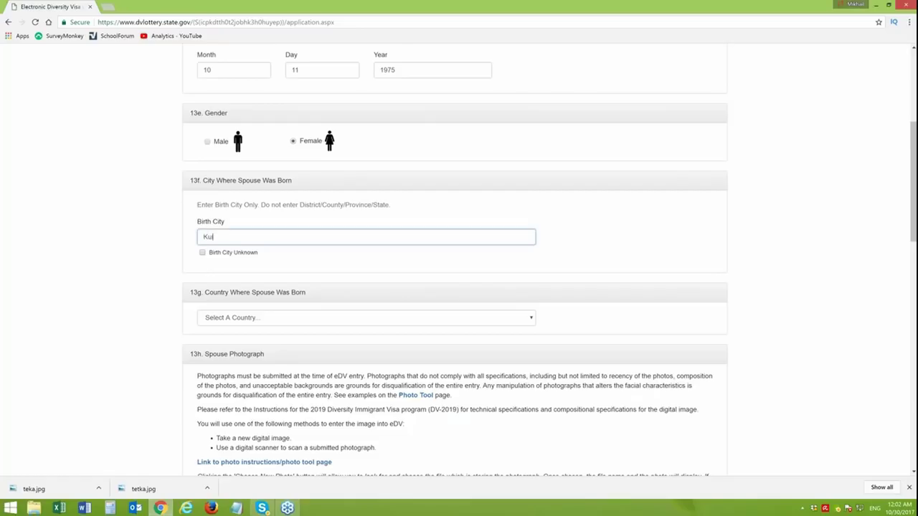
{"action": "key", "text": "BackSpace"}
{"action": "key", "text": "BackSpace"}
{"action": "key", "text": "BackSpace"}
{"action": "key", "text": "BackSpace"}
{"action": "type", "text": "iev"}
- Choose Ukraine as the spouse's country of birth
{"action": "left_click", "coordinate": [312, 325]}
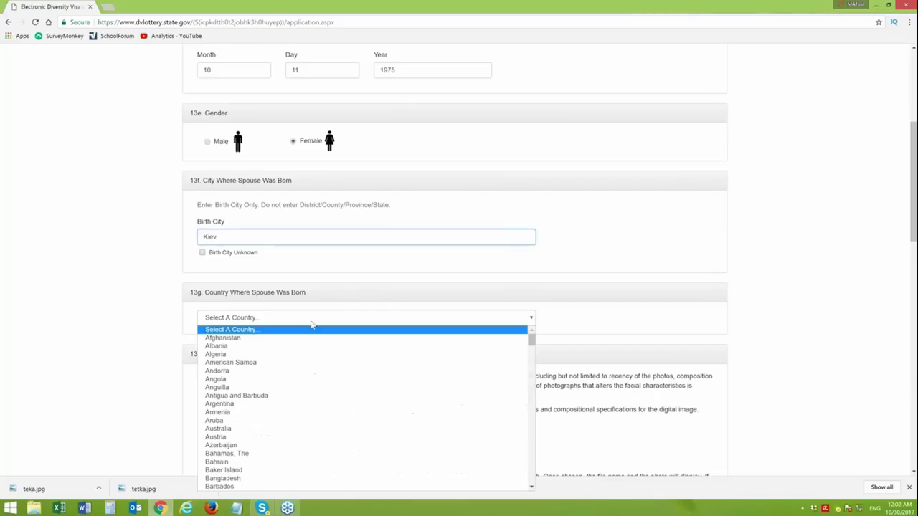
{"action": "key", "text": "u"}
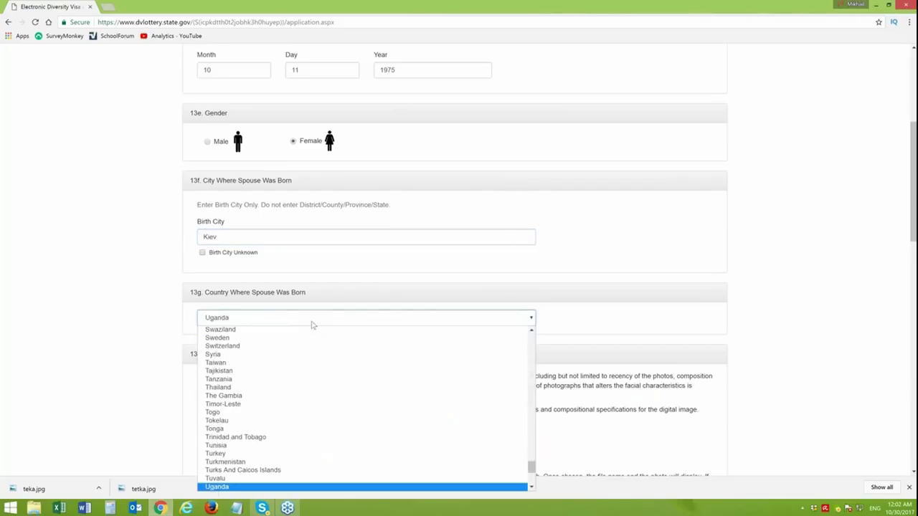
{"action": "key", "text": "k"}
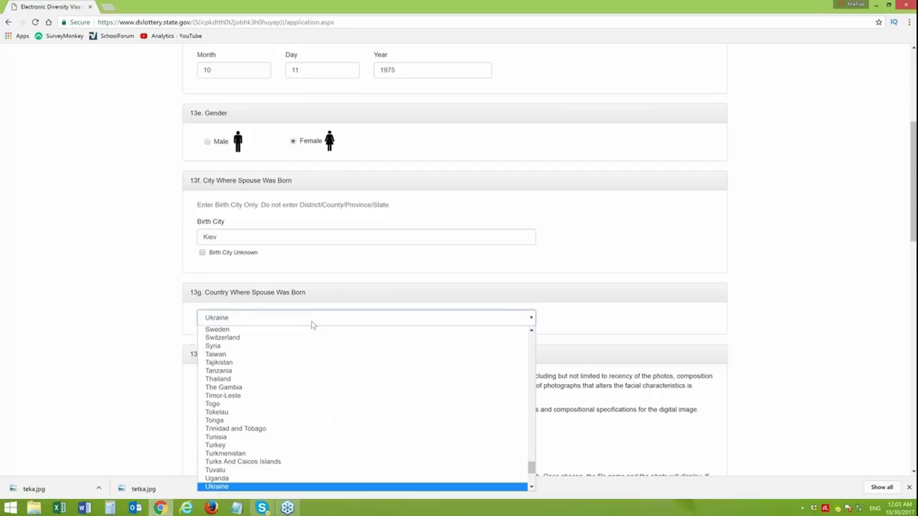
{"action": "key", "text": "Return"}
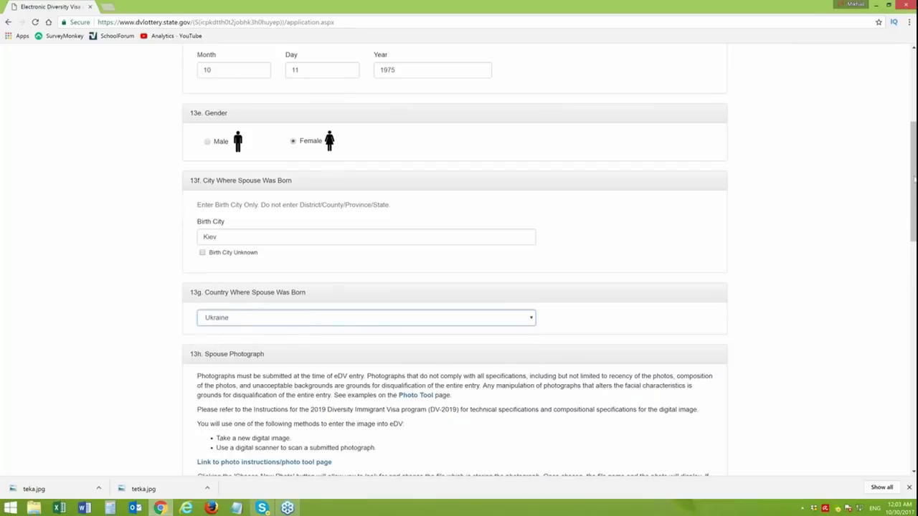
{"action": "left_click_drag", "start_coordinate": [914, 181], "coordinate": [914, 180]}
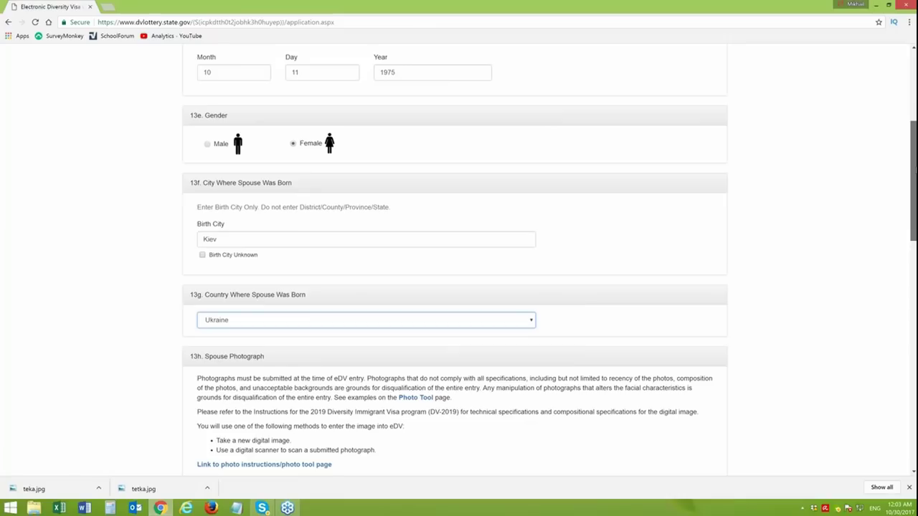
{"action": "left_click_drag", "start_coordinate": [913, 180], "coordinate": [916, 203]}
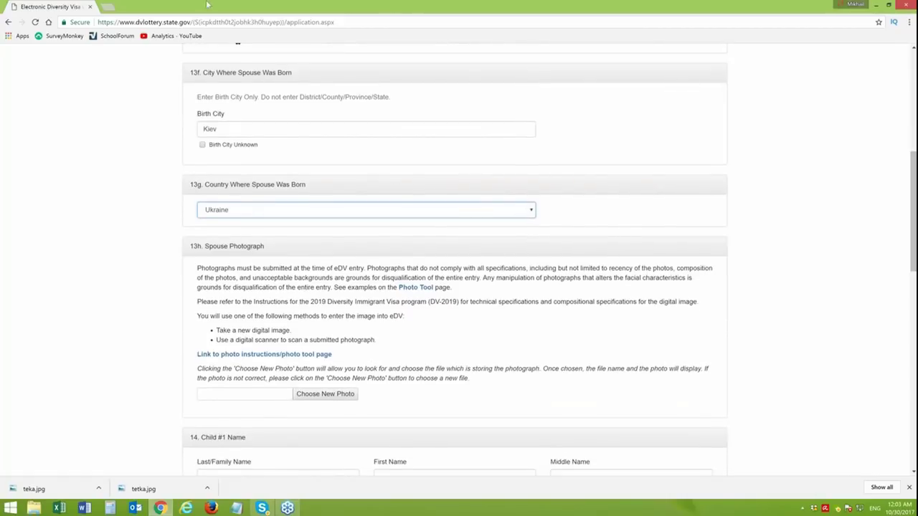
- Search Google Maps for Ukraine in a new tab, then return to the eDV form tab
{"action": "left_click", "coordinate": [109, 8]}
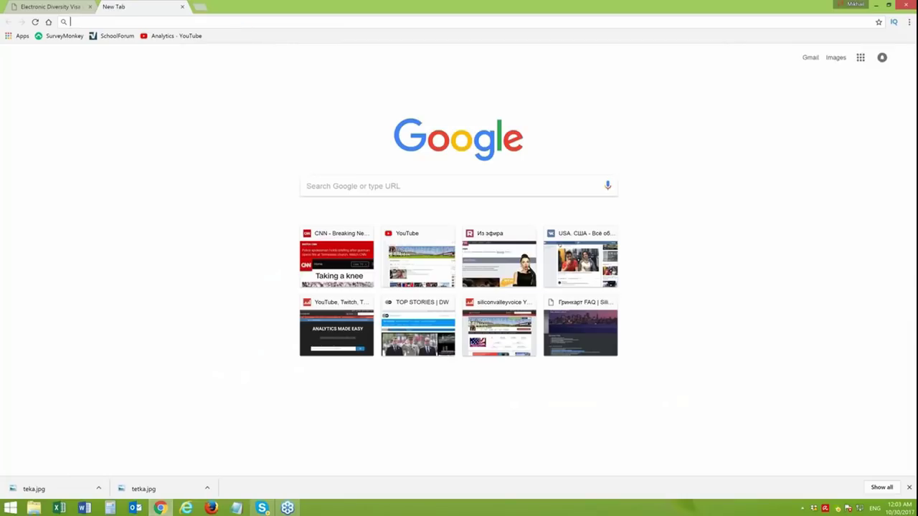
{"action": "type", "text": "maps.google.com"}
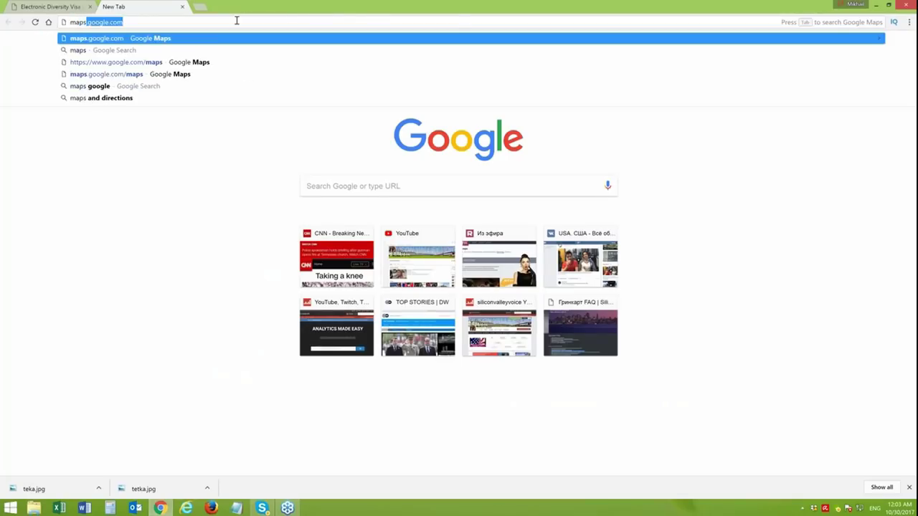
{"action": "key", "text": "Return"}
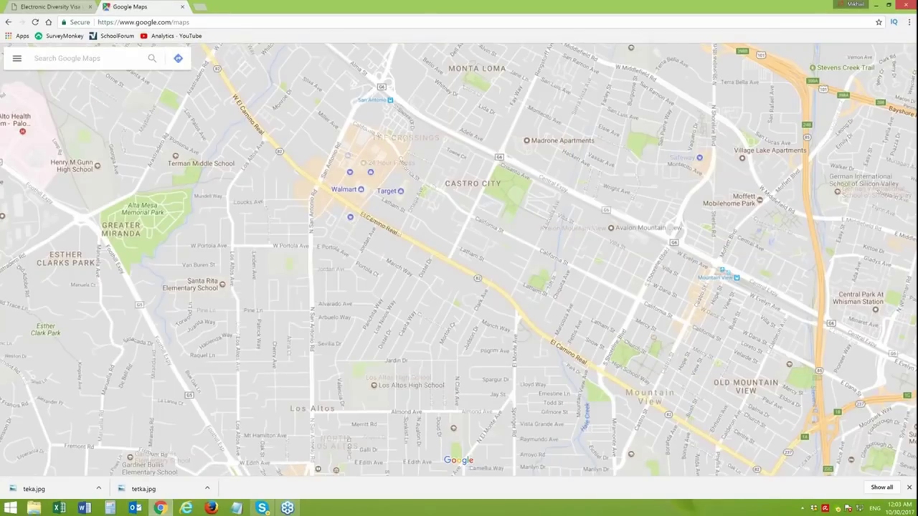
{"action": "type", "text": "ukraine"}
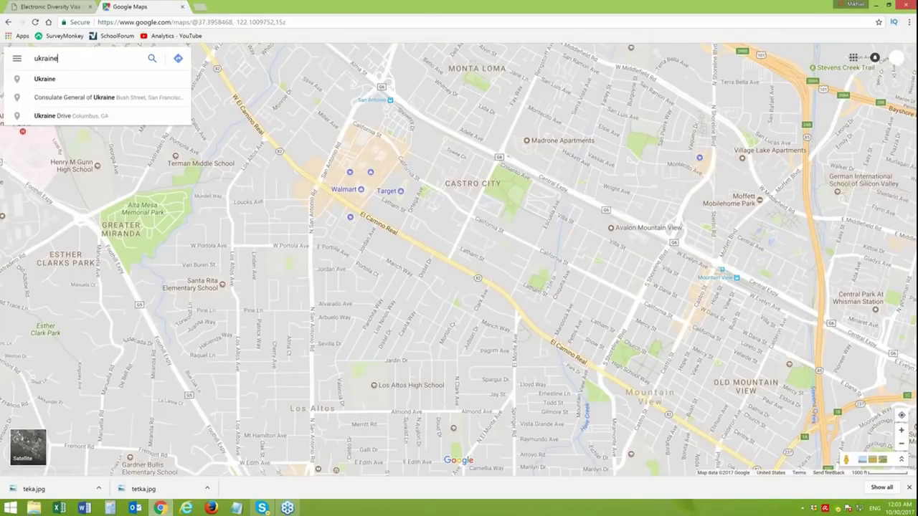
{"action": "key", "text": "Return"}
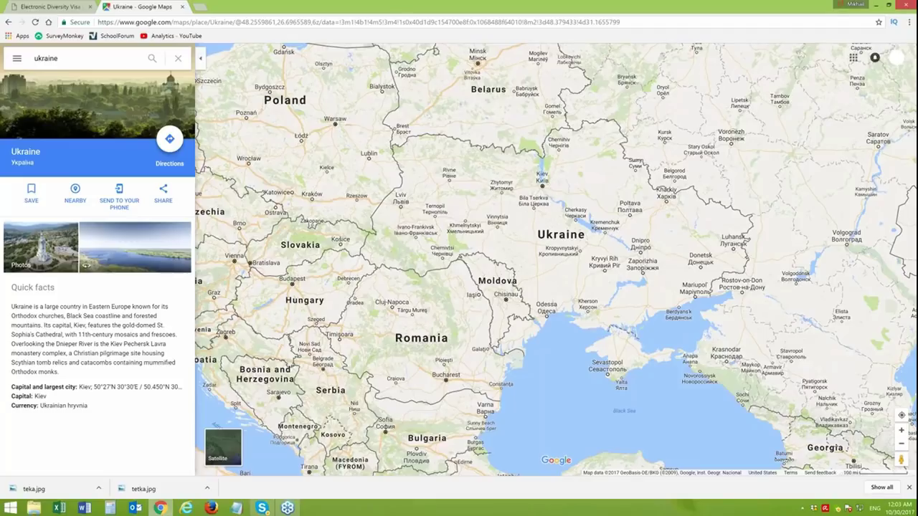
{"action": "left_click", "coordinate": [64, 7]}
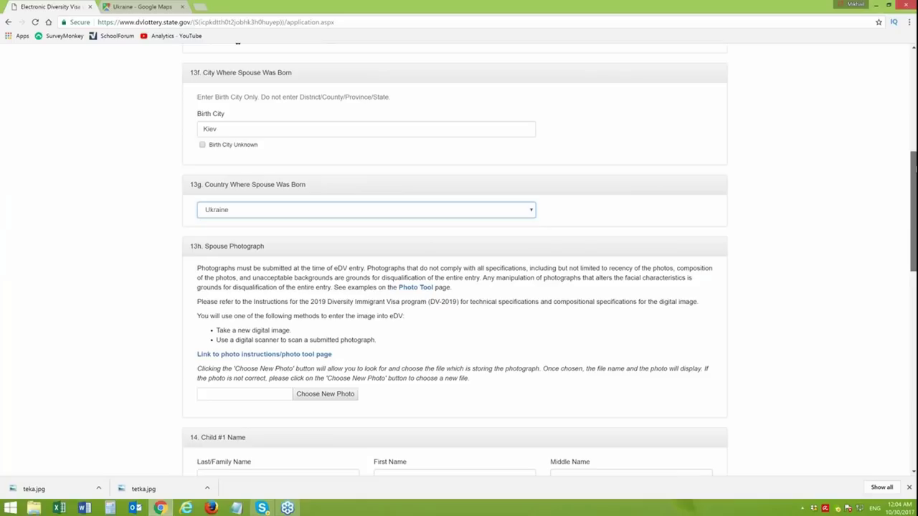
- Attach teka.jpg from the Desktop as the spouse photograph
{"action": "left_click_drag", "start_coordinate": [915, 168], "coordinate": [914, 186]}
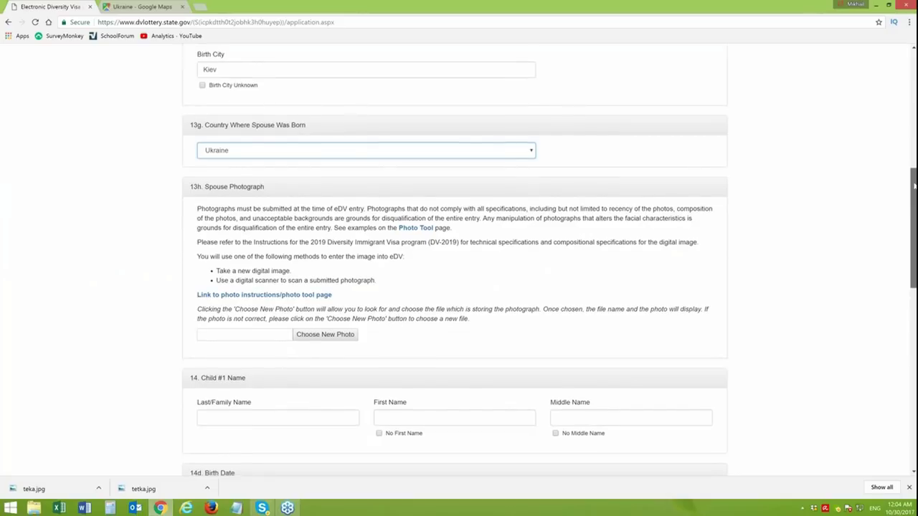
{"action": "scroll", "coordinate": [293, 241], "scroll_direction": "down", "scroll_amount": 2}
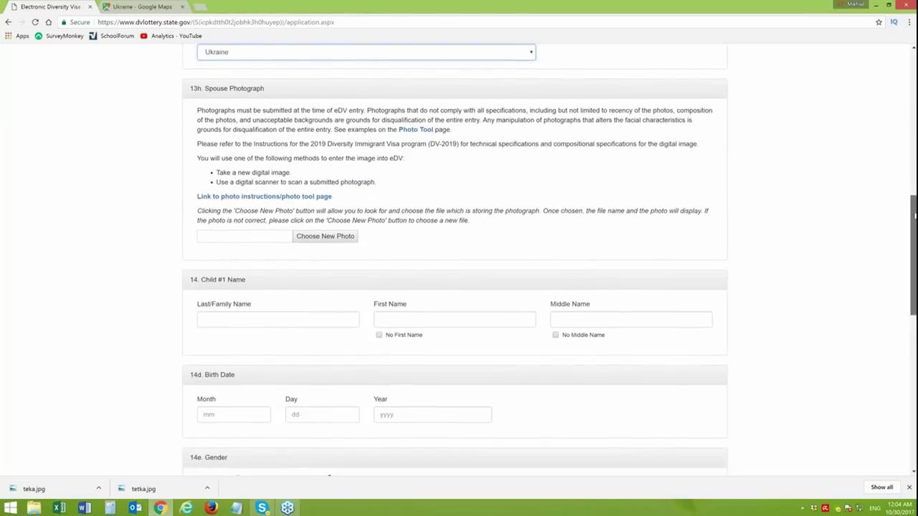
{"action": "left_click", "coordinate": [316, 217]}
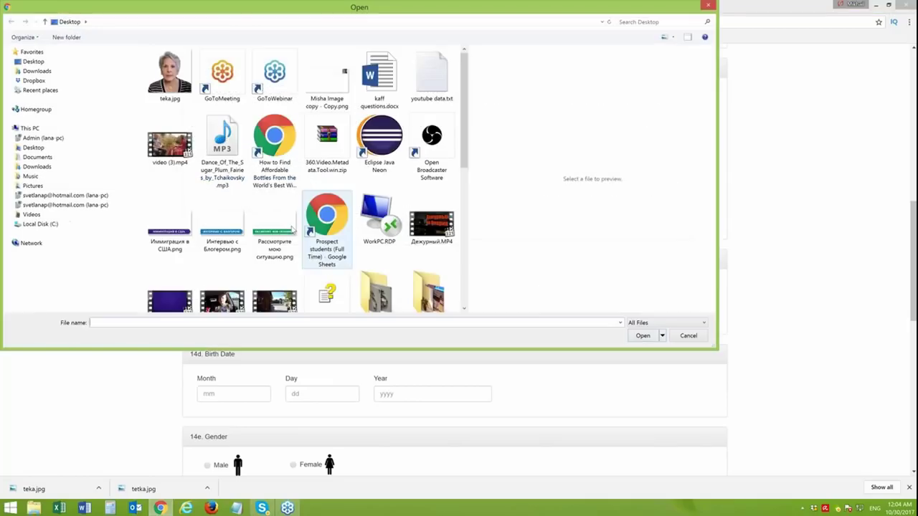
{"action": "left_click", "coordinate": [170, 75]}
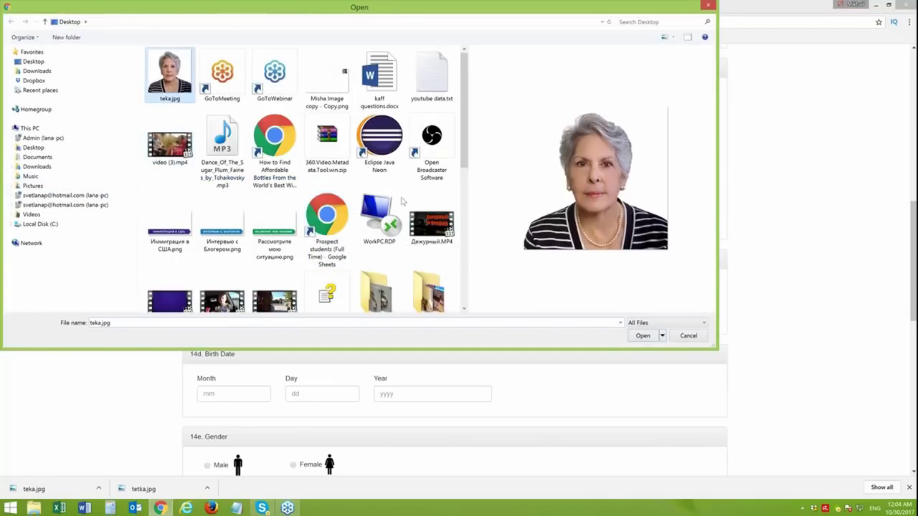
{"action": "left_click", "coordinate": [637, 339]}
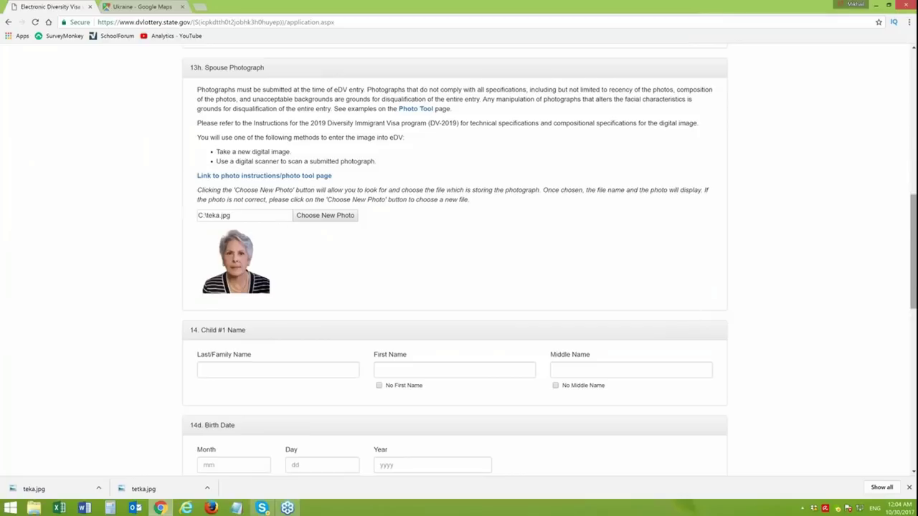
{"action": "scroll", "coordinate": [378, 195], "scroll_direction": "down", "scroll_amount": 3}
- Enter Child #1's last and first names, capitalizing the first name, and tick No Middle Name
{"action": "left_click", "coordinate": [281, 152]}
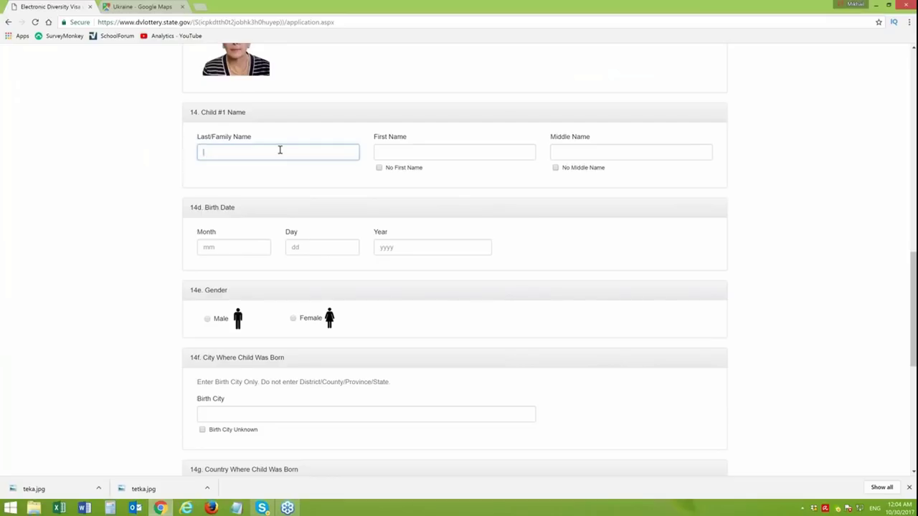
{"action": "key", "text": "Tab"}
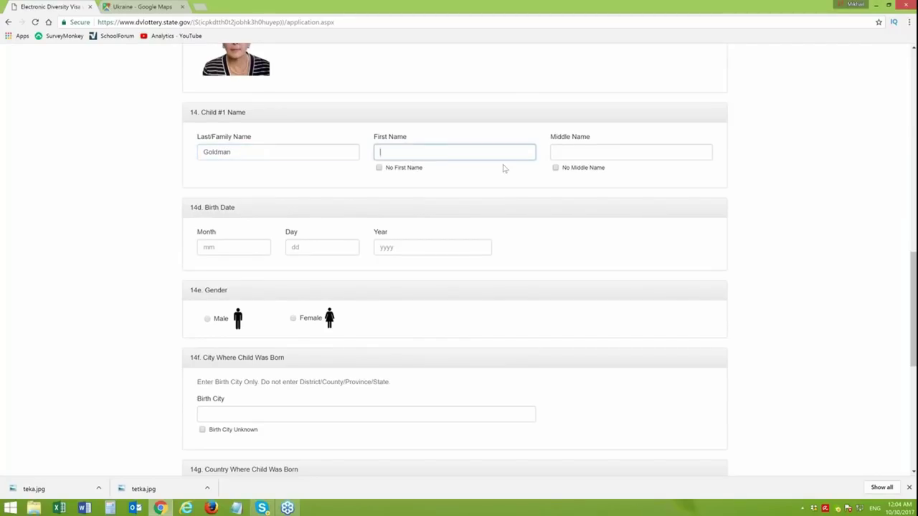
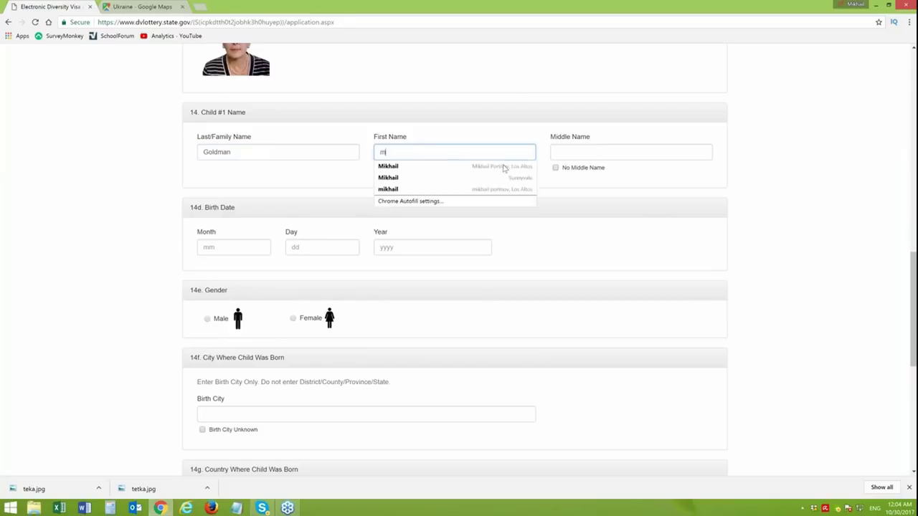
{"action": "left_click", "coordinate": [384, 152]}
{"action": "key", "text": "BackSpace"}
{"action": "type", "text": "Maria"}
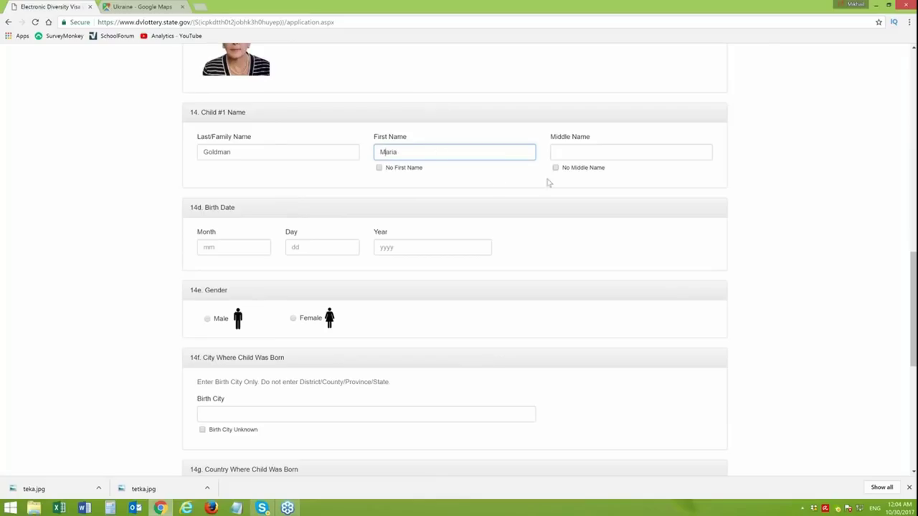
{"action": "left_click", "coordinate": [555, 168]}
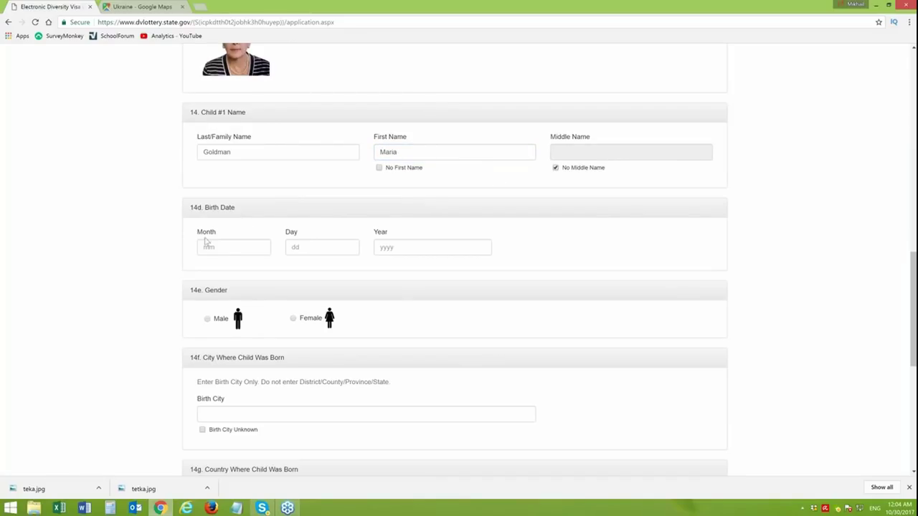
{"action": "left_click", "coordinate": [237, 246]}
{"action": "type", "text": "03"}
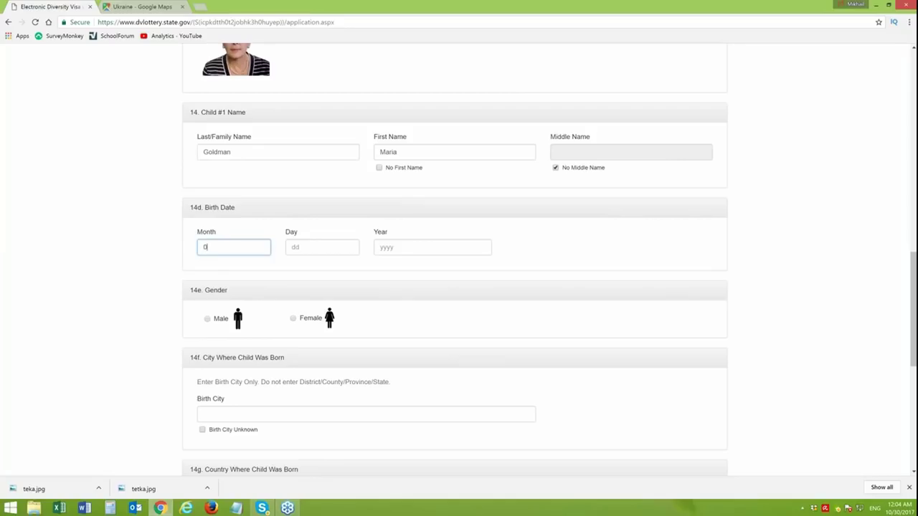
{"action": "left_click", "coordinate": [306, 249]}
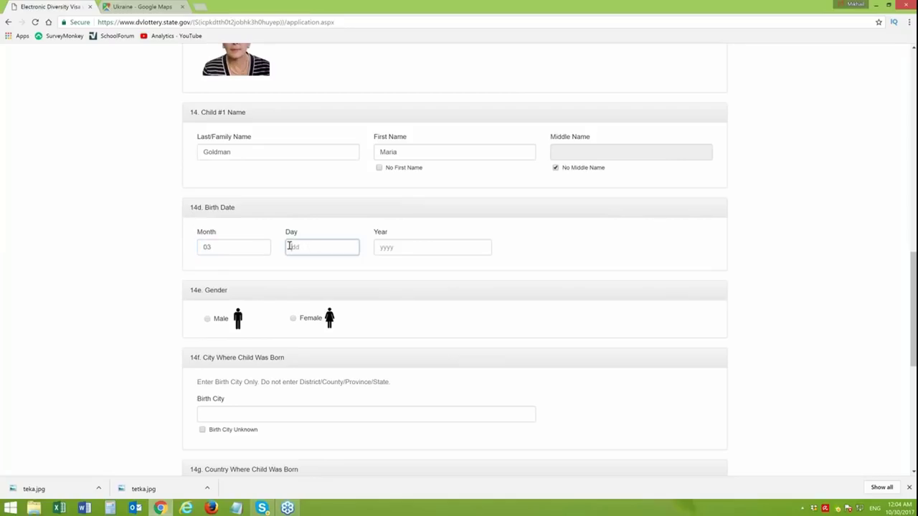
{"action": "type", "text": "19"}
{"action": "left_click", "coordinate": [401, 249]}
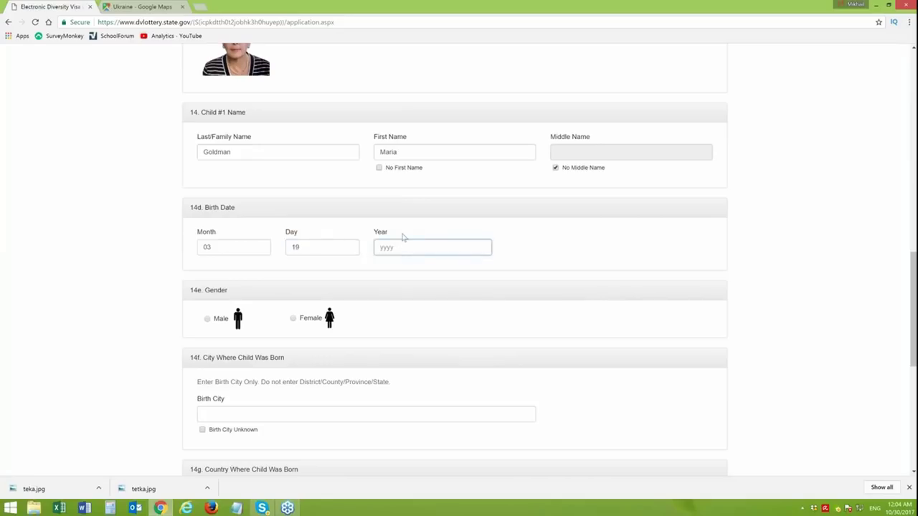
{"action": "type", "text": "2008"}
{"action": "left_click", "coordinate": [294, 319]}
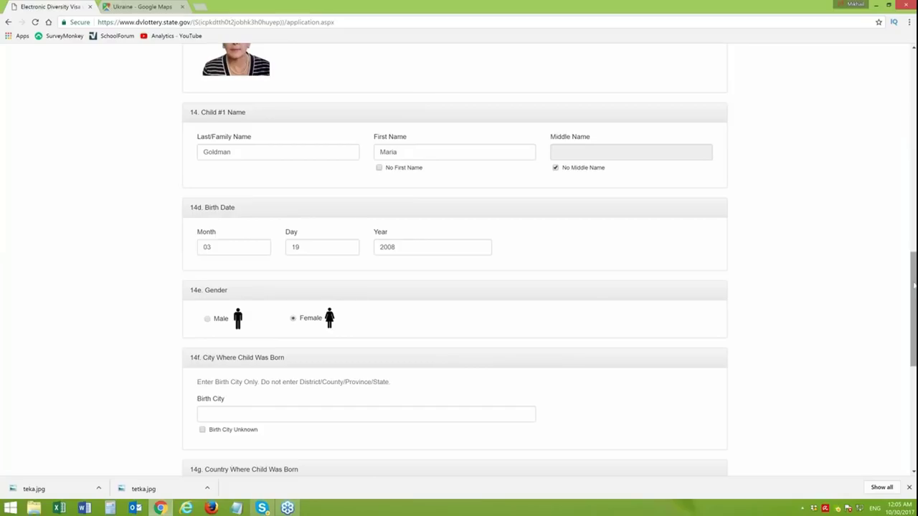
{"action": "left_click_drag", "start_coordinate": [913, 273], "coordinate": [911, 334]}
{"action": "left_click", "coordinate": [229, 173]}
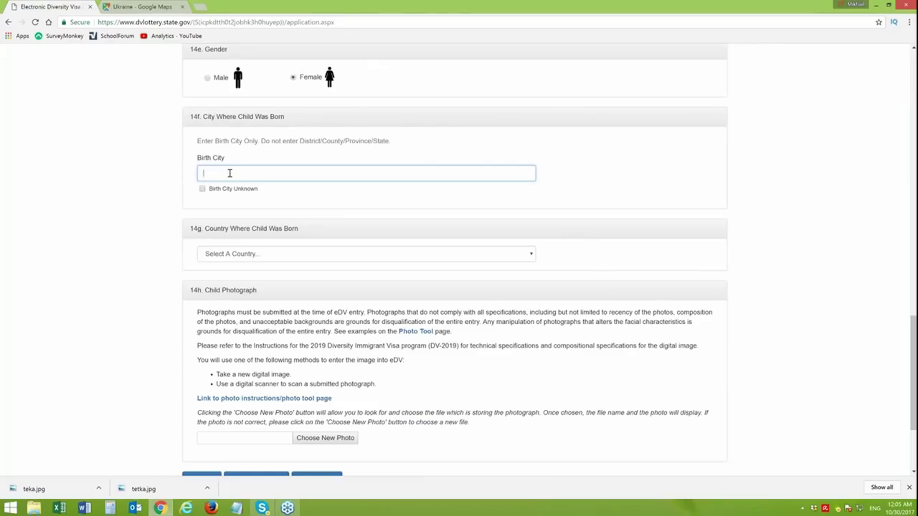
- Type Tver as Child #1's birth city and pick Russia from the country list
{"action": "type", "text": "Tver"}
{"action": "left_click", "coordinate": [267, 255]}
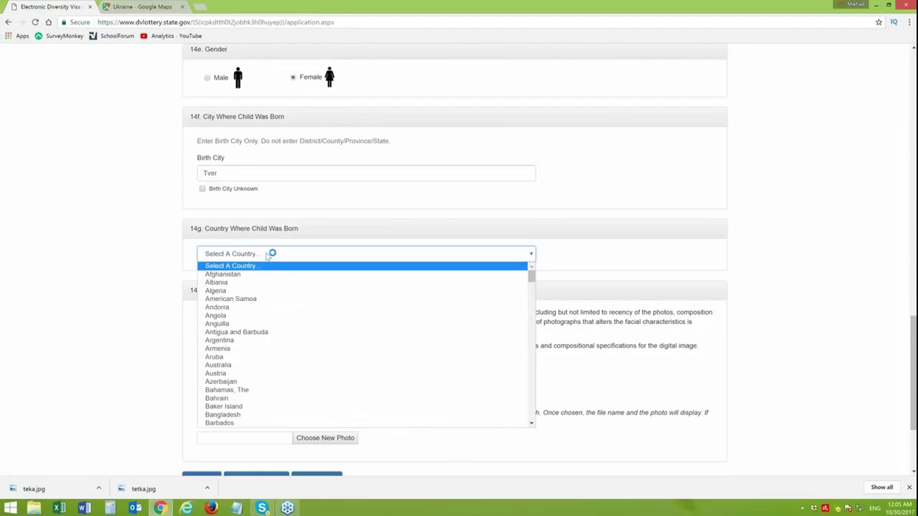
{"action": "key", "text": "r"}
{"action": "key", "text": "r"}
{"action": "key", "text": "r"}
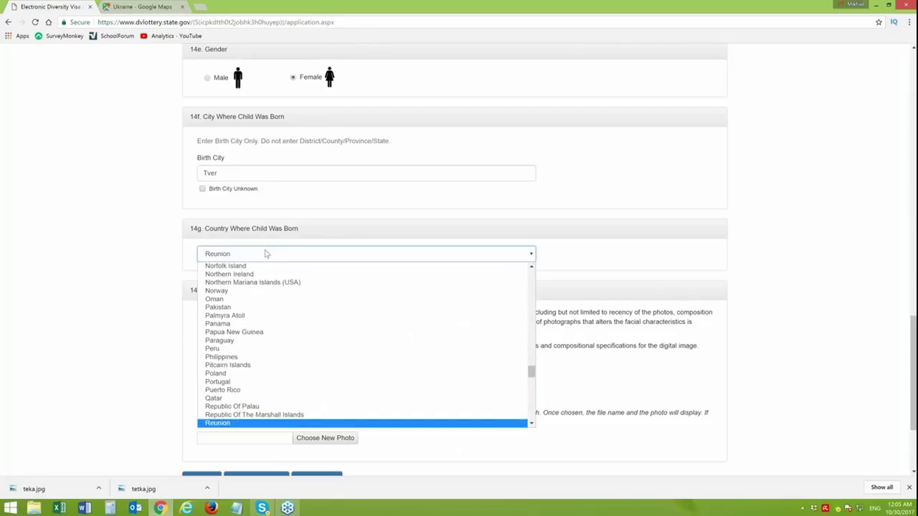
{"action": "key", "text": "r"}
{"action": "key", "text": "r"}
{"action": "key", "text": "Return"}
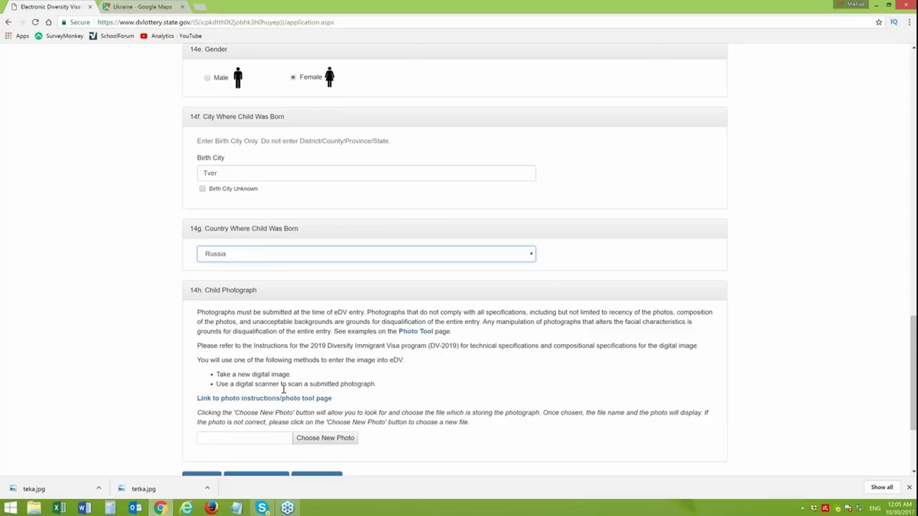
- Attach teka.jpg as Child #1's photograph and continue to the entry review page
{"action": "left_click", "coordinate": [324, 440]}
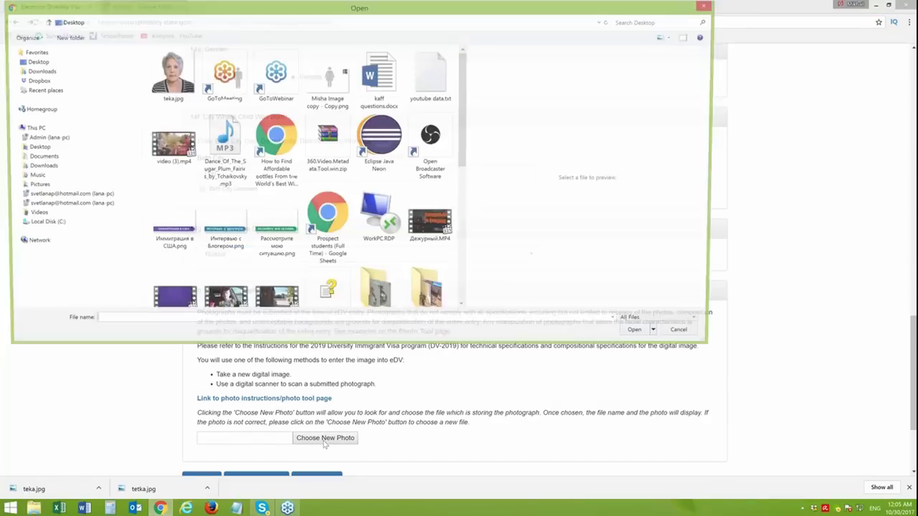
{"action": "left_click", "coordinate": [178, 85]}
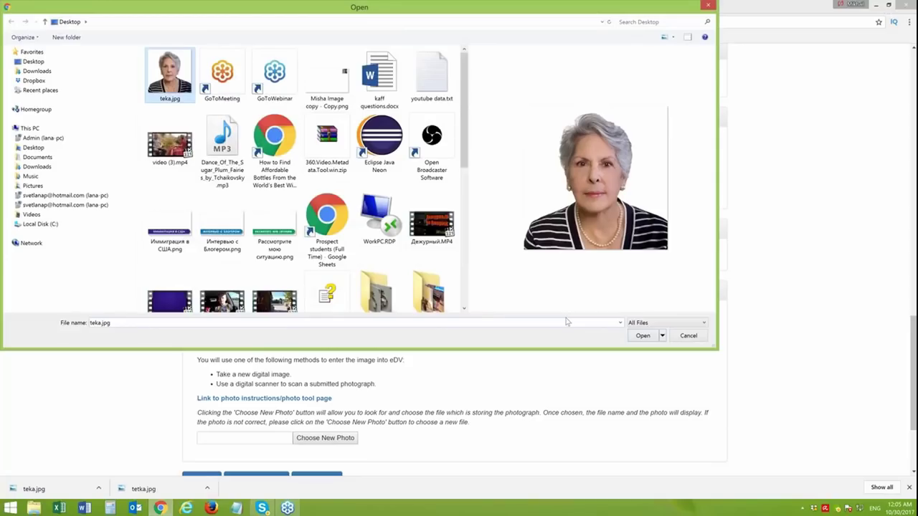
{"action": "left_click", "coordinate": [644, 336]}
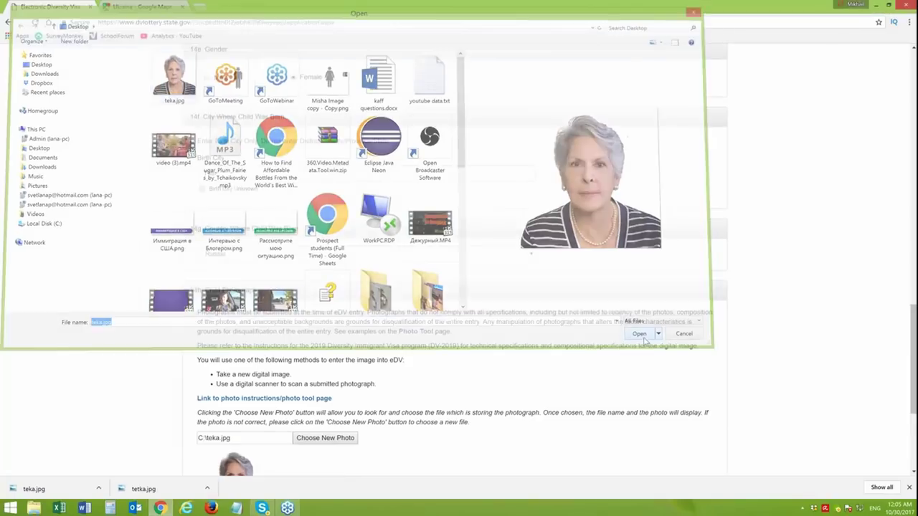
{"action": "left_click_drag", "start_coordinate": [915, 315], "coordinate": [911, 361]}
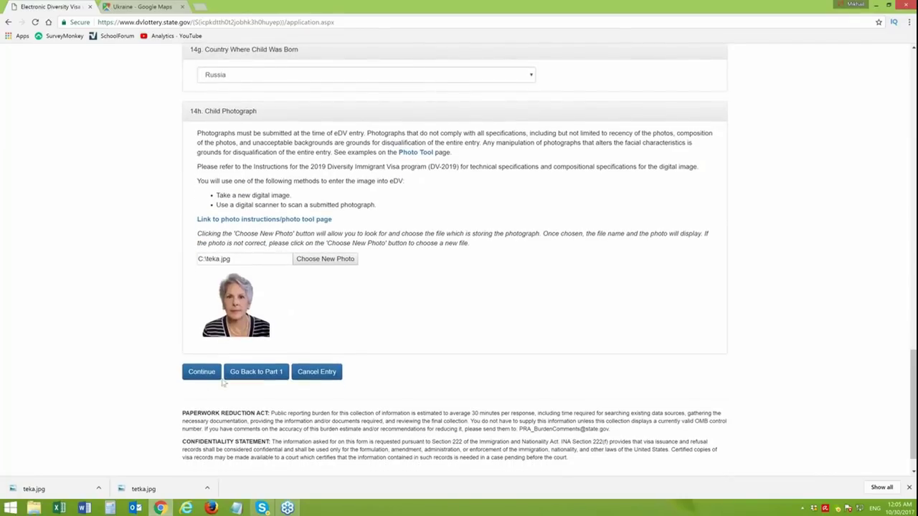
{"action": "left_click", "coordinate": [203, 372]}
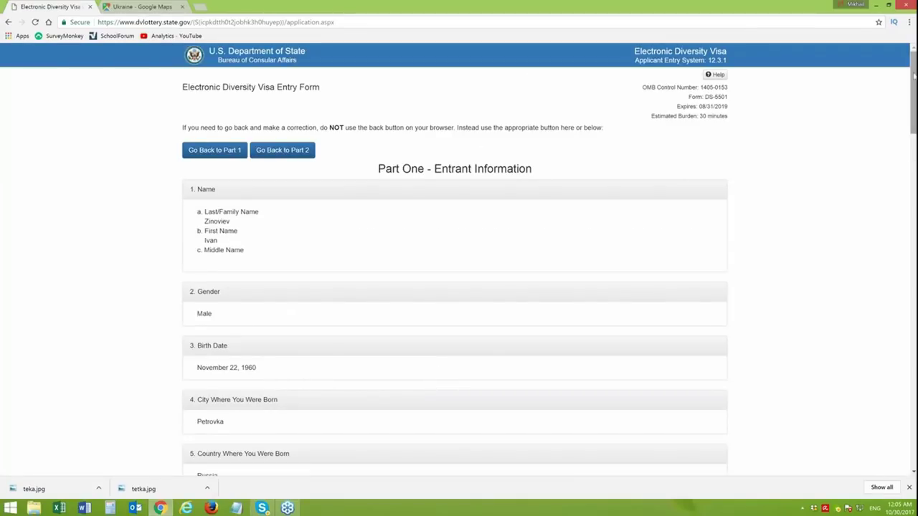
- Save the entry review page locally as a complete webpage
{"action": "scroll", "coordinate": [914, 76], "scroll_direction": "down", "scroll_amount": 1}
{"action": "scroll", "coordinate": [914, 76], "scroll_direction": "up", "scroll_amount": 1}
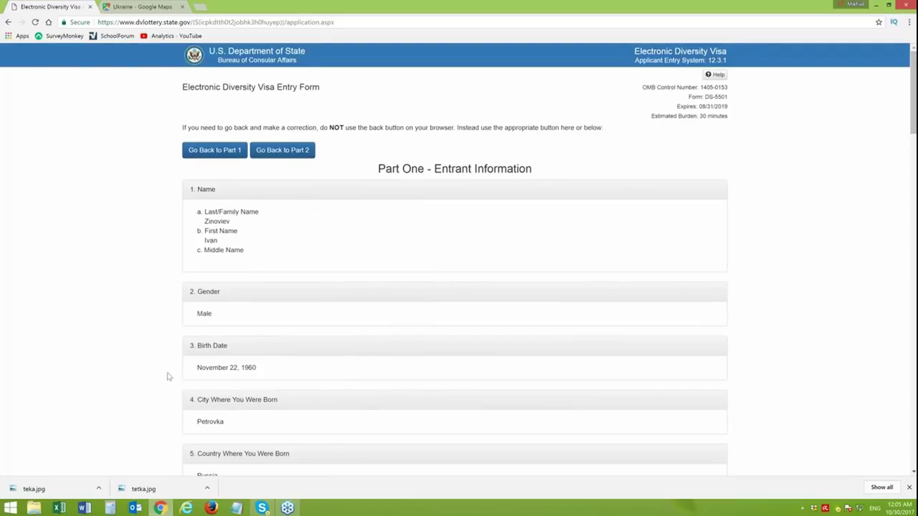
{"action": "right_click", "coordinate": [155, 255]}
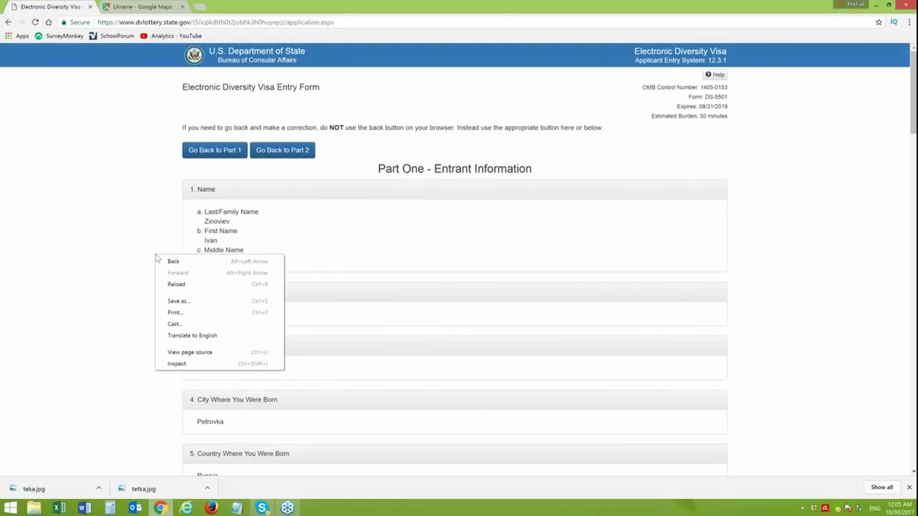
{"action": "left_click", "coordinate": [178, 301]}
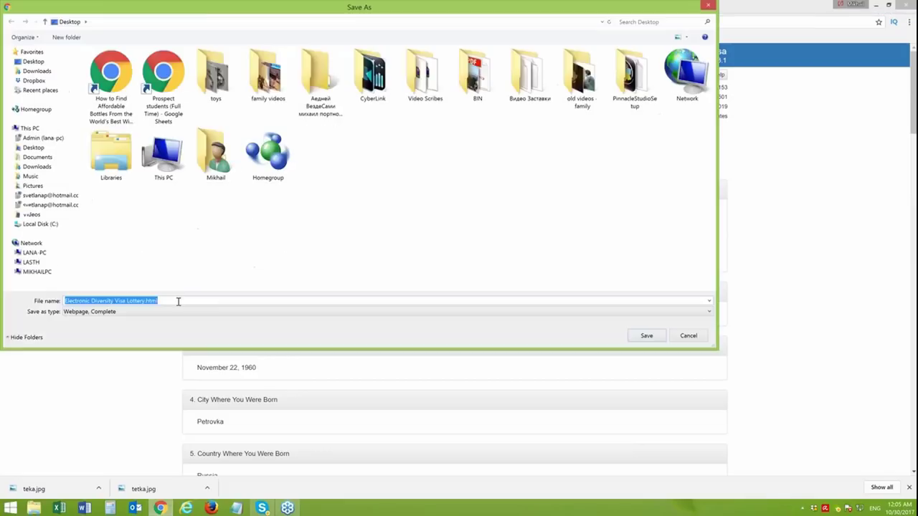
{"action": "left_click", "coordinate": [645, 337]}
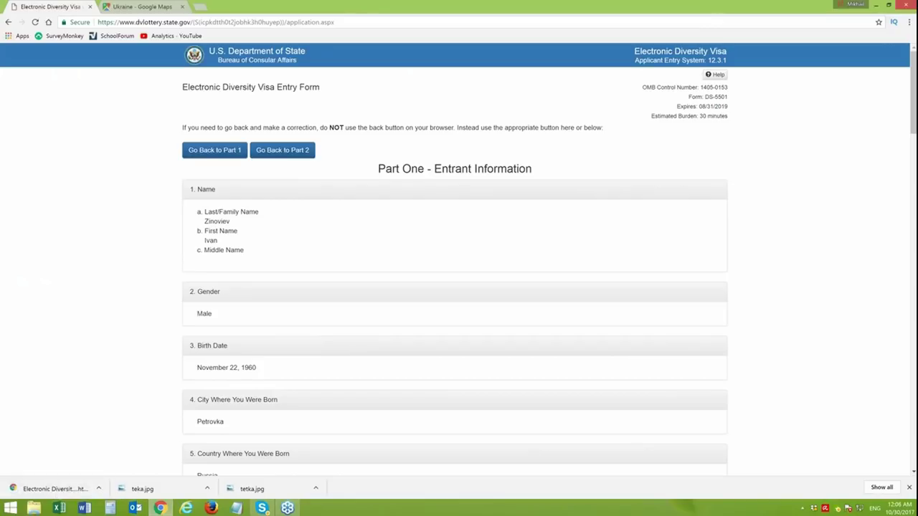
- Save another copy of the review page and start printing it
{"action": "right_click", "coordinate": [430, 113]}
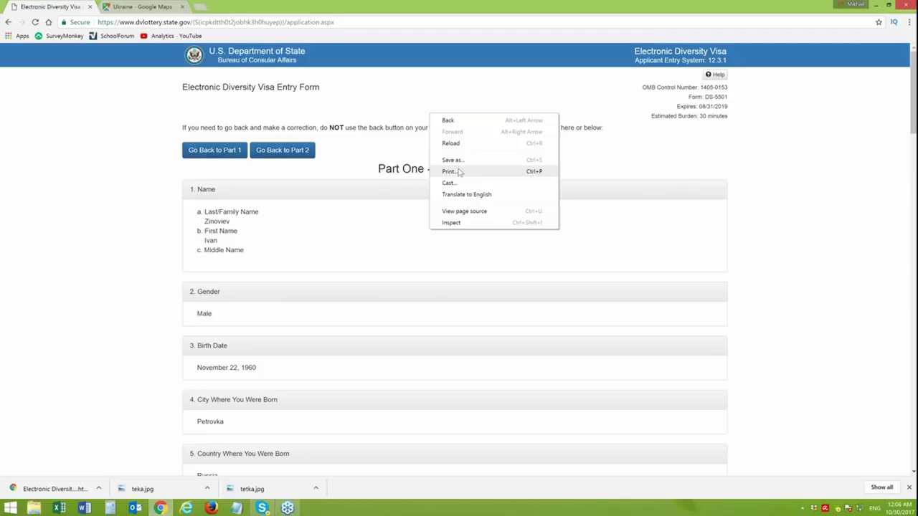
{"action": "left_click", "coordinate": [86, 191]}
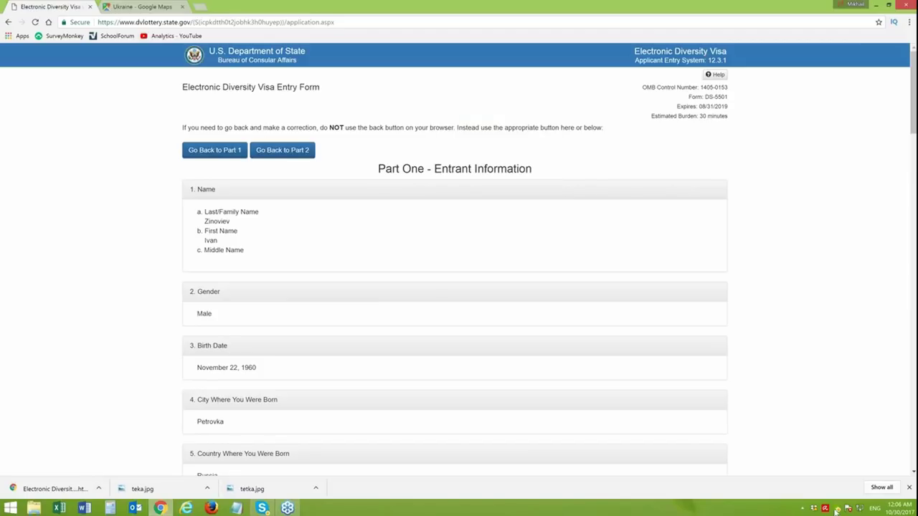
{"action": "left_click_drag", "start_coordinate": [915, 74], "coordinate": [898, 63]}
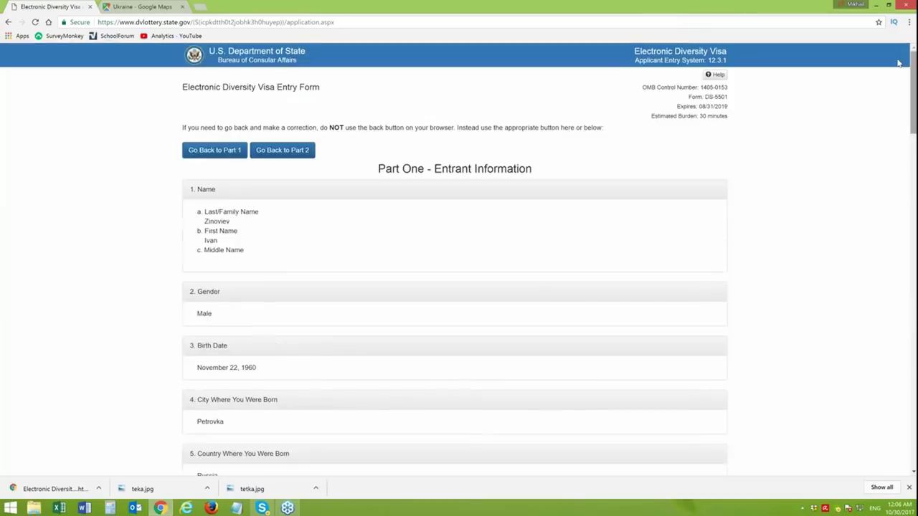
{"action": "right_click", "coordinate": [606, 159]}
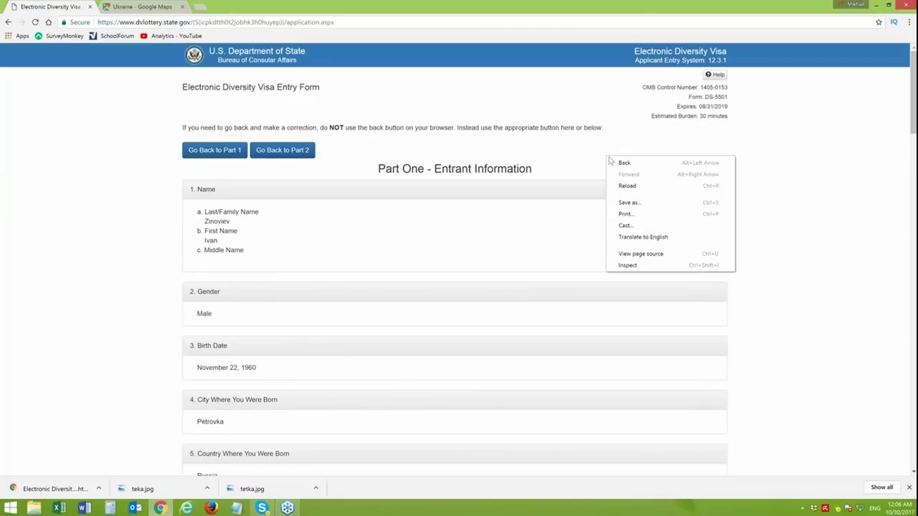
{"action": "left_click", "coordinate": [629, 203]}
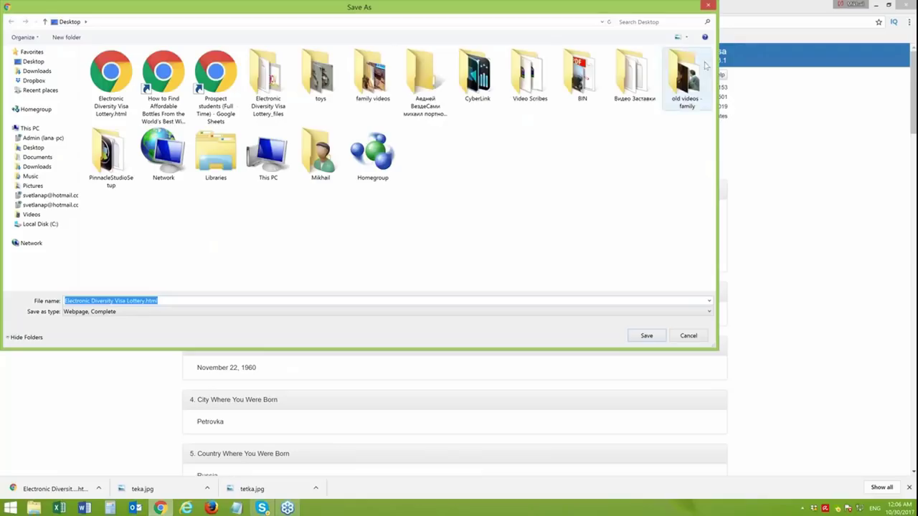
{"action": "left_click", "coordinate": [708, 6]}
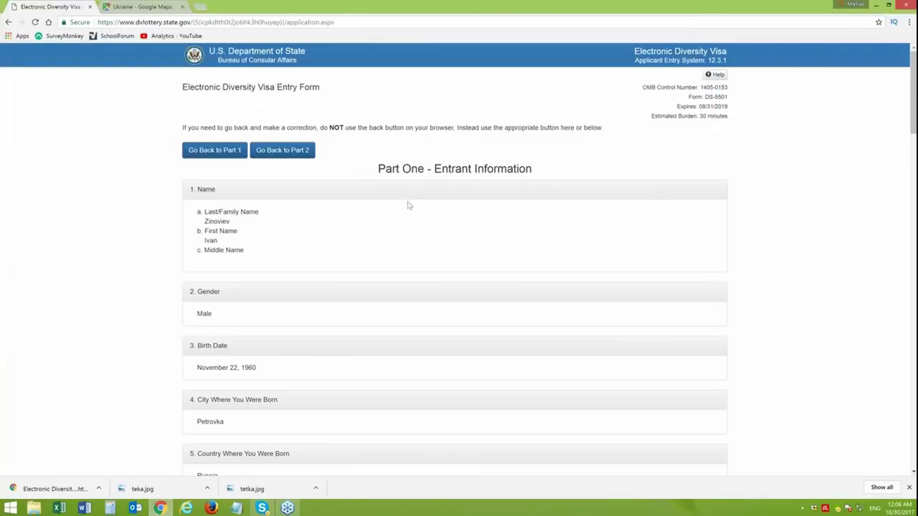
{"action": "right_click", "coordinate": [602, 164]}
{"action": "left_click", "coordinate": [629, 215]}
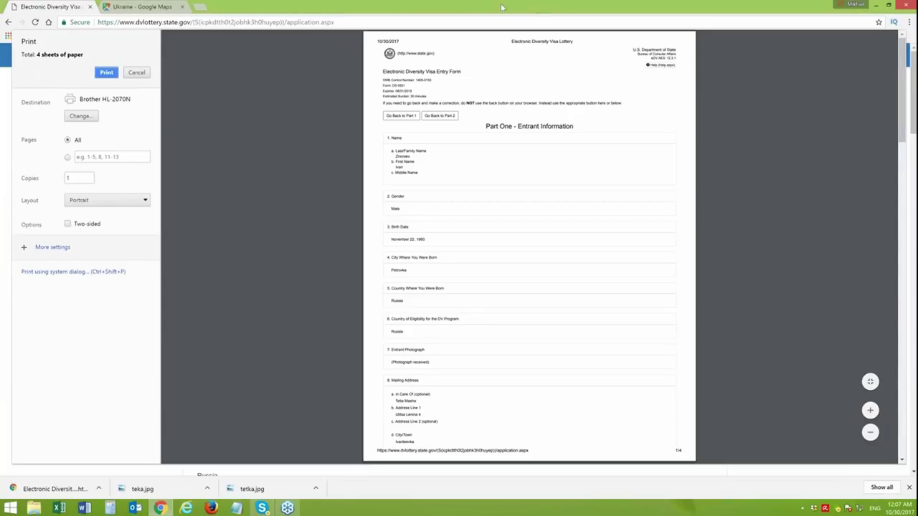
- Cancel the 4-page print preview without printing
{"action": "left_click", "coordinate": [136, 73]}
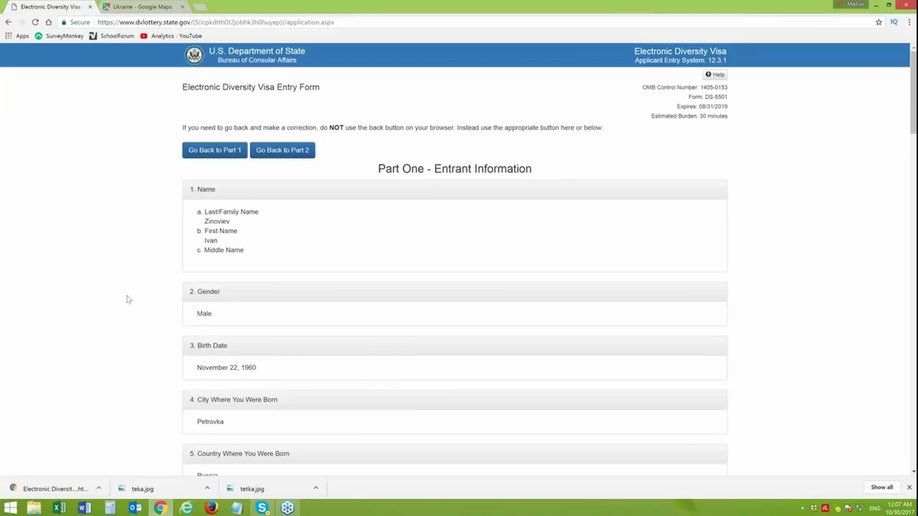
- Scroll through the review down to the child's photo and submit the DV-2019 entry
{"action": "left_click_drag", "start_coordinate": [913, 85], "coordinate": [897, 403]}
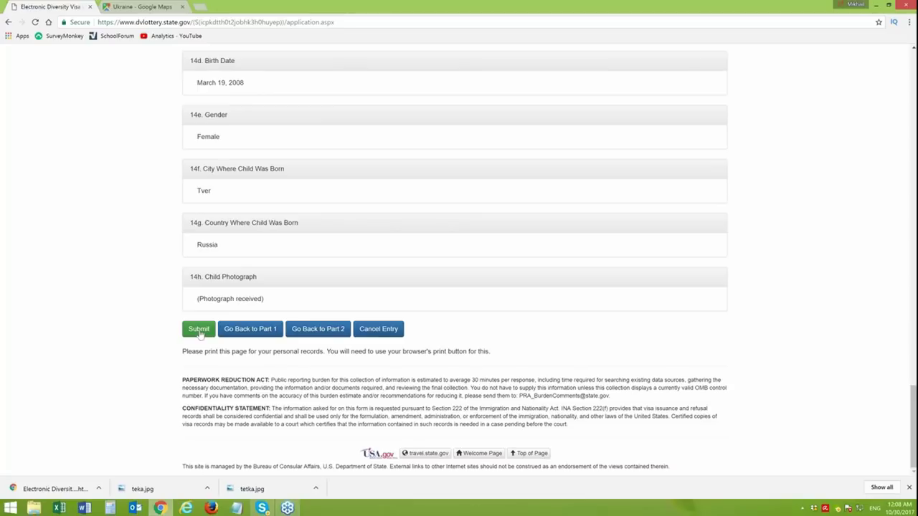
{"action": "left_click", "coordinate": [198, 330]}
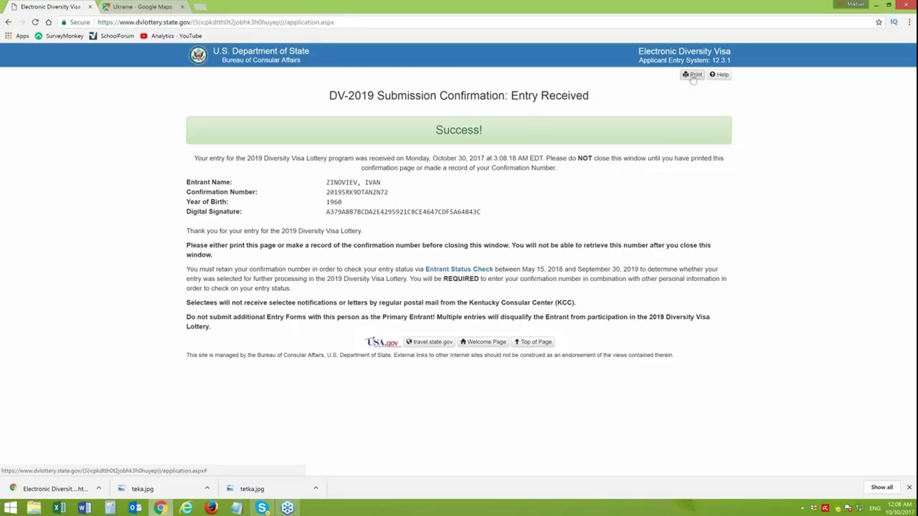
- Bring up the page context menu on the Success confirmation page
{"action": "right_click", "coordinate": [148, 233]}
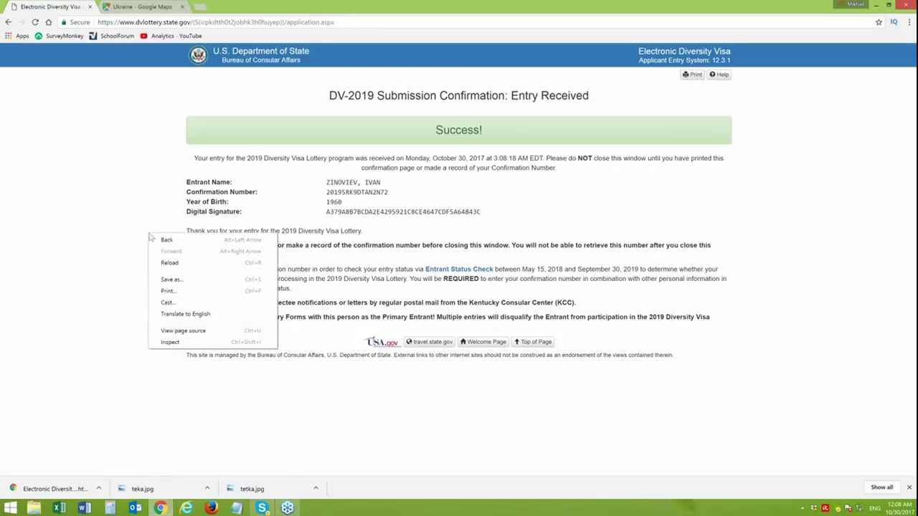
- Save the confirmation as Electronic Diversity Visa Lottery_final.html without replacing, then close Chrome
{"action": "left_click", "coordinate": [170, 279]}
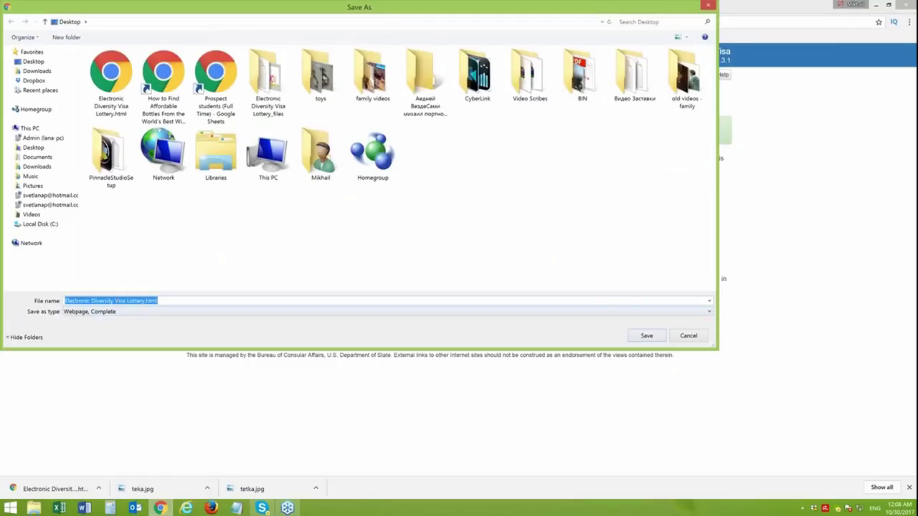
{"action": "left_click", "coordinate": [648, 339]}
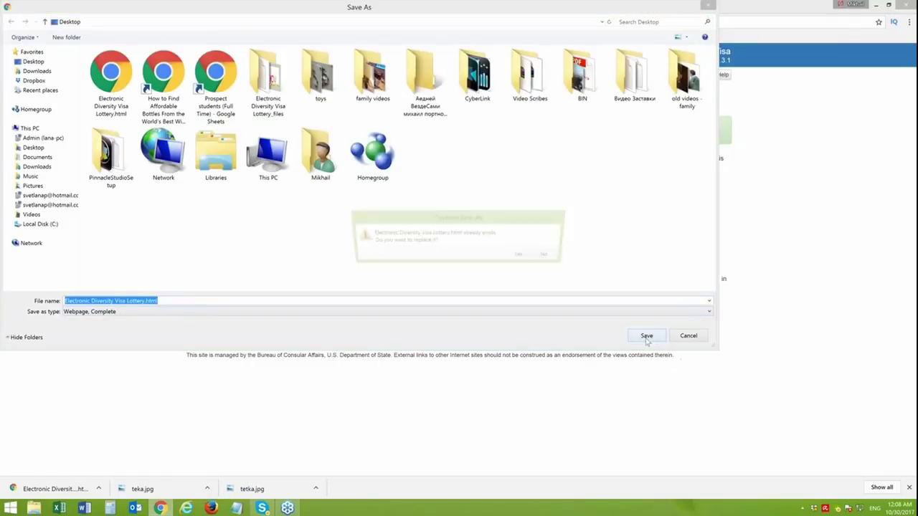
{"action": "left_click", "coordinate": [551, 257]}
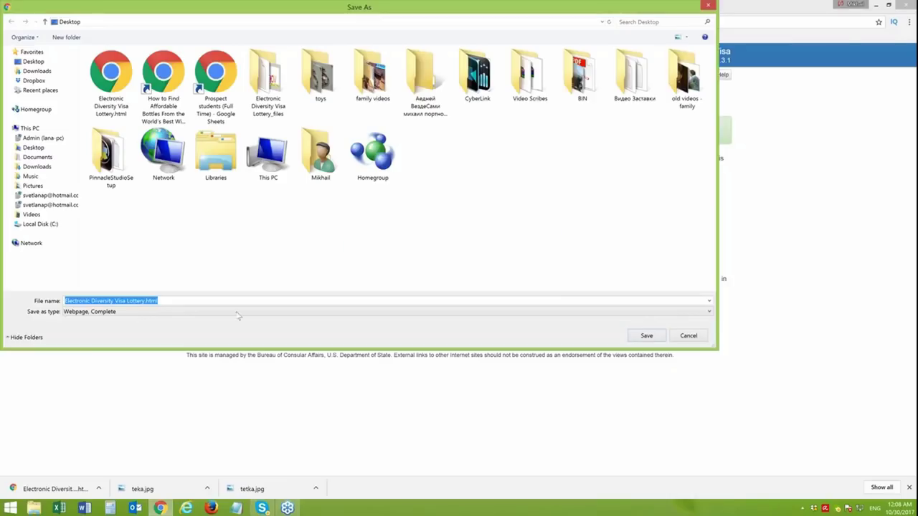
{"action": "left_click", "coordinate": [144, 301]}
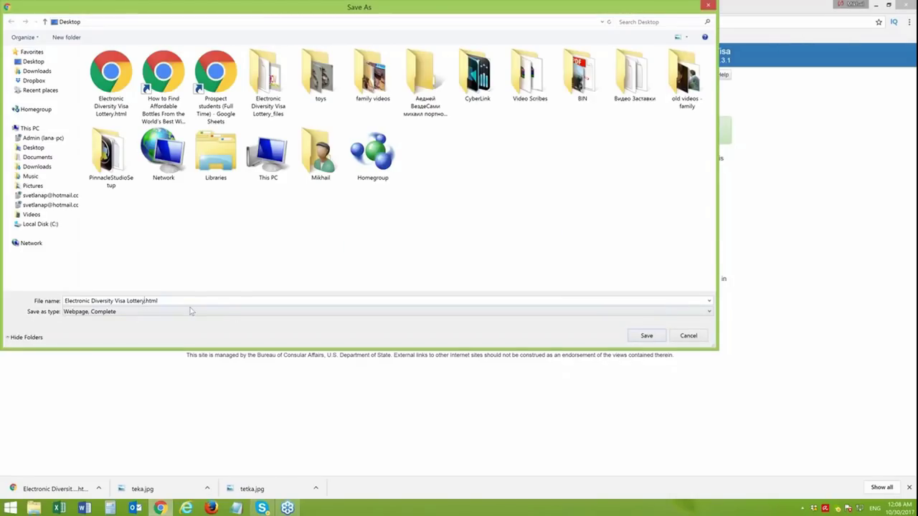
{"action": "type", "text": "final"}
{"action": "left_click", "coordinate": [650, 336]}
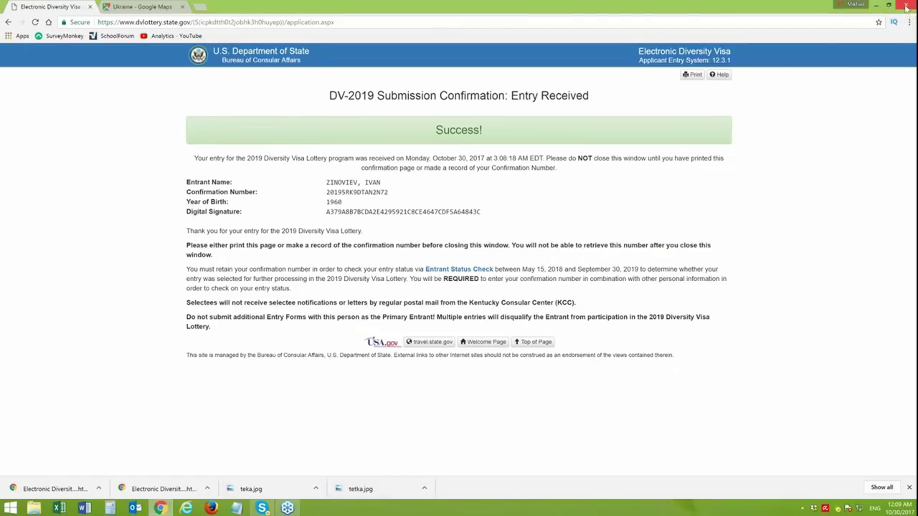
{"action": "left_click", "coordinate": [906, 6]}
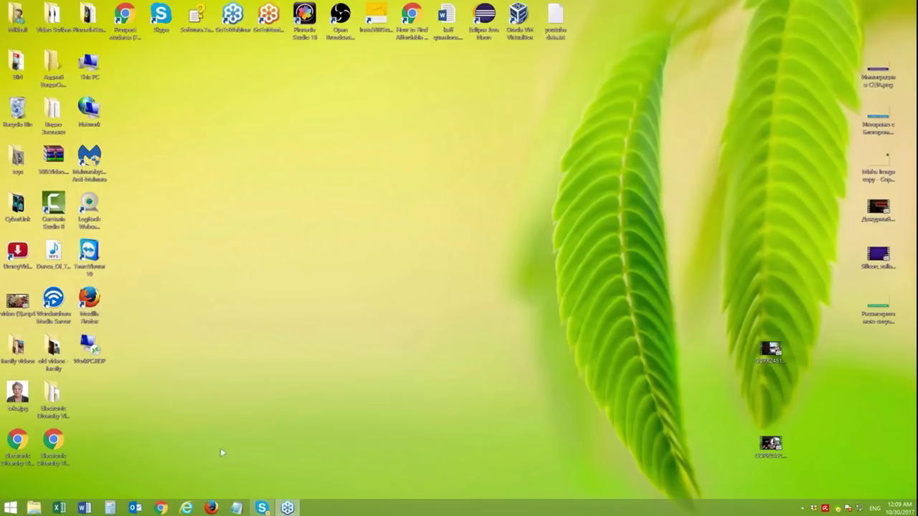
- Move the Electronic Diversity Visa Lottery_final.html icon to the desktop centre and open it in Chrome
{"action": "left_click", "coordinate": [15, 446]}
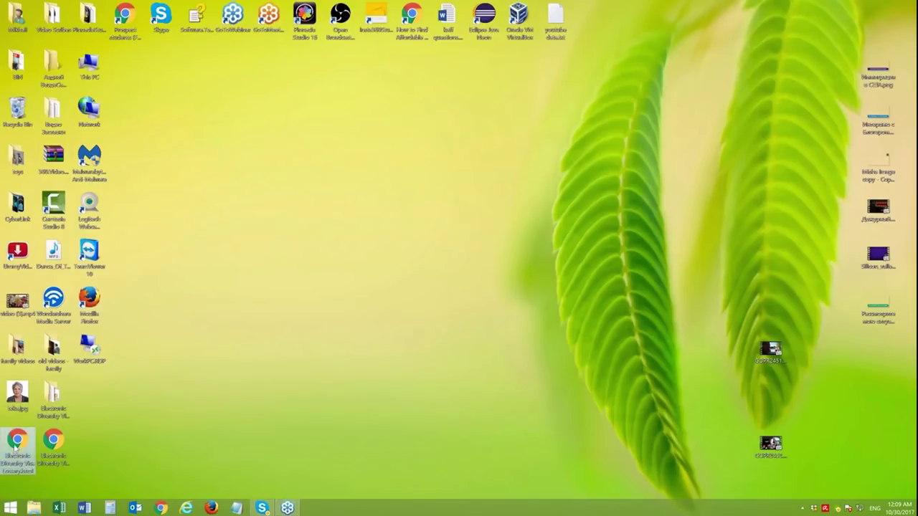
{"action": "left_click_drag", "start_coordinate": [17, 448], "coordinate": [380, 261]}
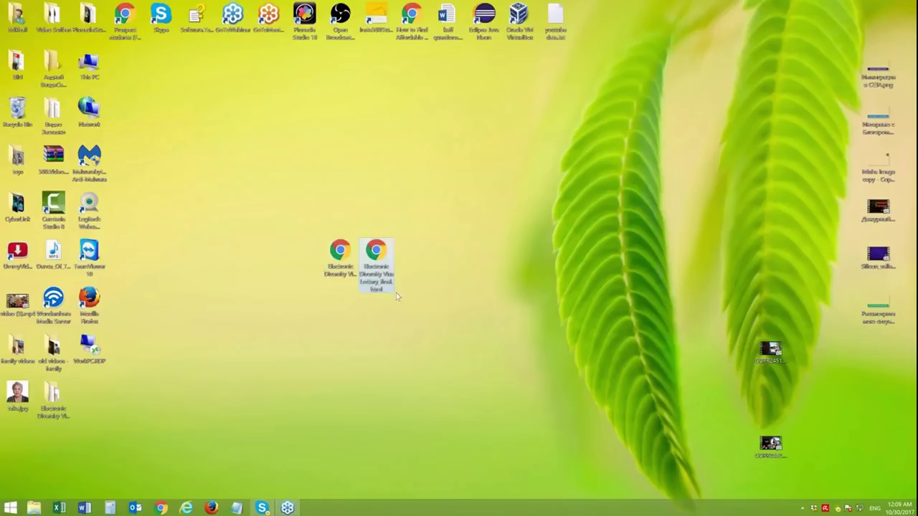
{"action": "double_click", "coordinate": [378, 255]}
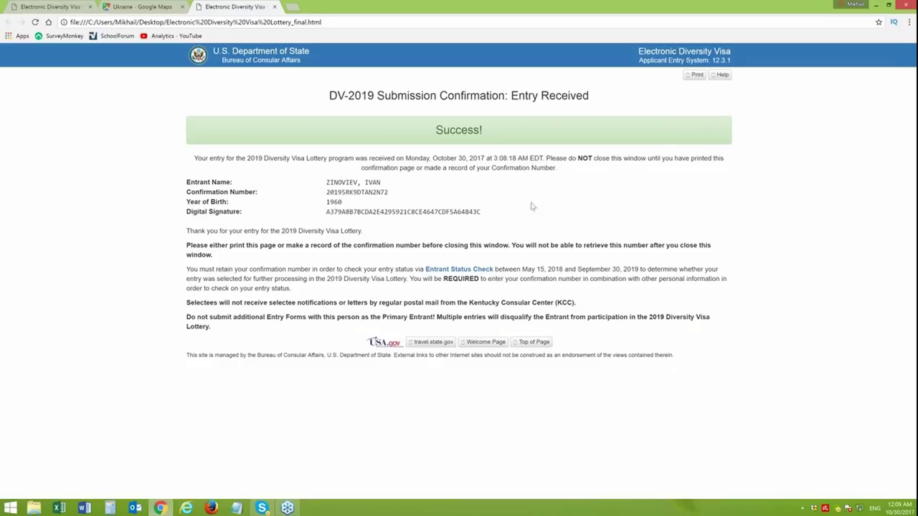
- Highlight the entrant details and Digital Signature, then follow the Entrant Status Check link
{"action": "left_click_drag", "start_coordinate": [356, 183], "coordinate": [361, 184]}
{"action": "left_click", "coordinate": [362, 186]}
{"action": "mouse_move", "coordinate": [327, 185]}
{"action": "left_mouse_down"}
{"action": "mouse_move", "coordinate": [362, 184]}
{"action": "mouse_move", "coordinate": [391, 203]}
{"action": "mouse_move", "coordinate": [389, 212]}
{"action": "mouse_move", "coordinate": [513, 214]}
{"action": "left_mouse_up"}
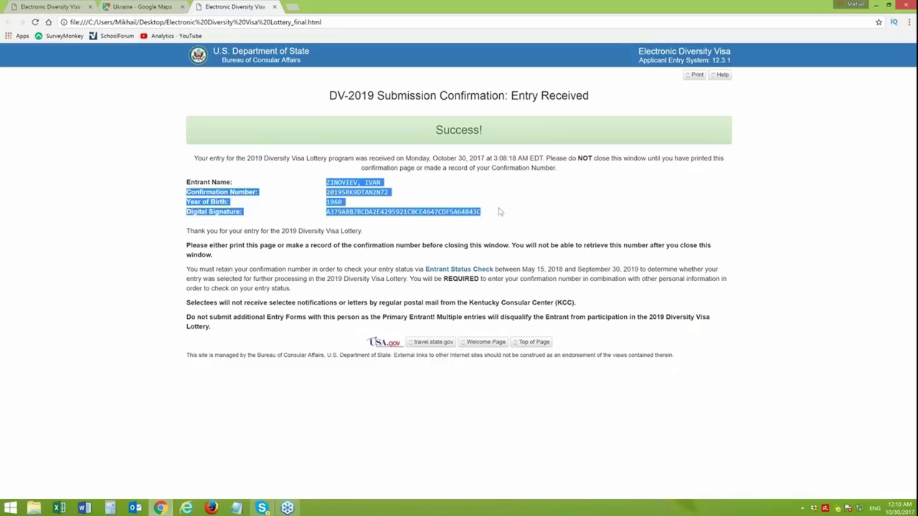
{"action": "left_click", "coordinate": [356, 203]}
{"action": "left_click_drag", "start_coordinate": [326, 212], "coordinate": [482, 213]}
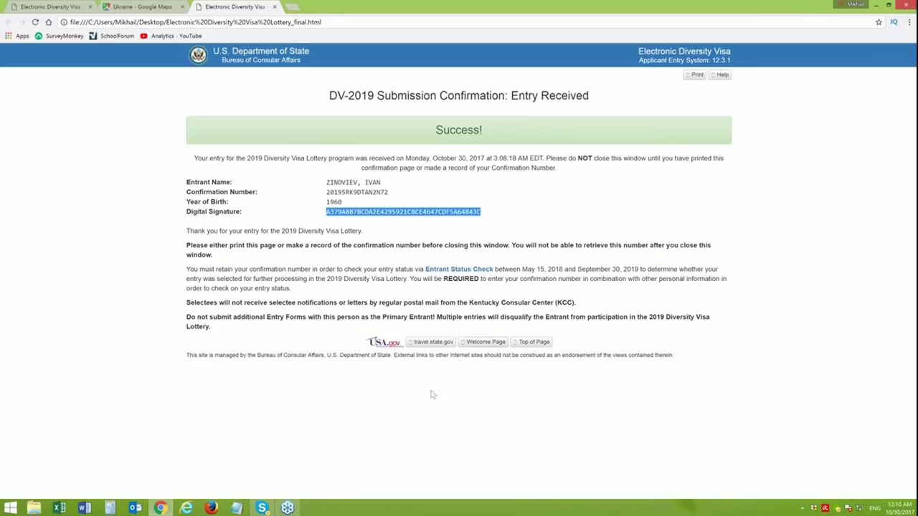
{"action": "left_click", "coordinate": [459, 269]}
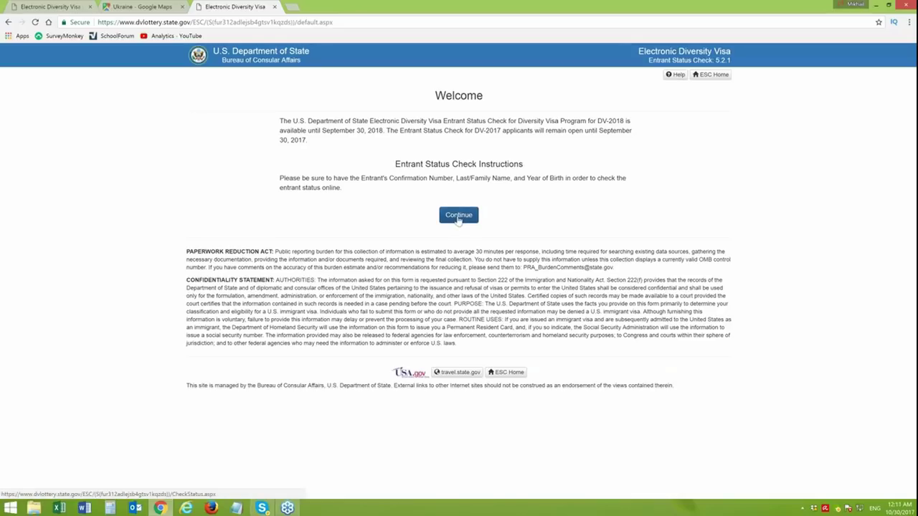
- Continue to the Forgot Confirmation Number page and review the Verify Entrant form, with program year 2018 ticked
{"action": "left_click", "coordinate": [460, 216]}
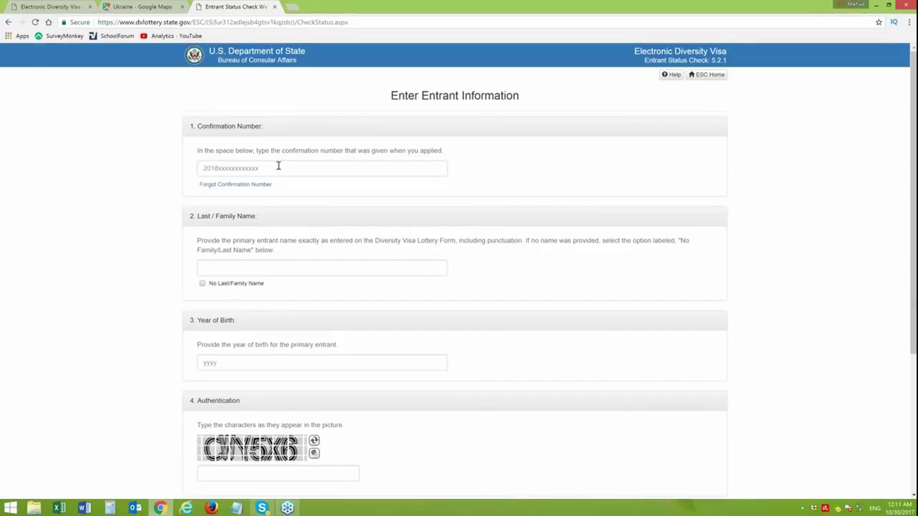
{"action": "left_click", "coordinate": [233, 185]}
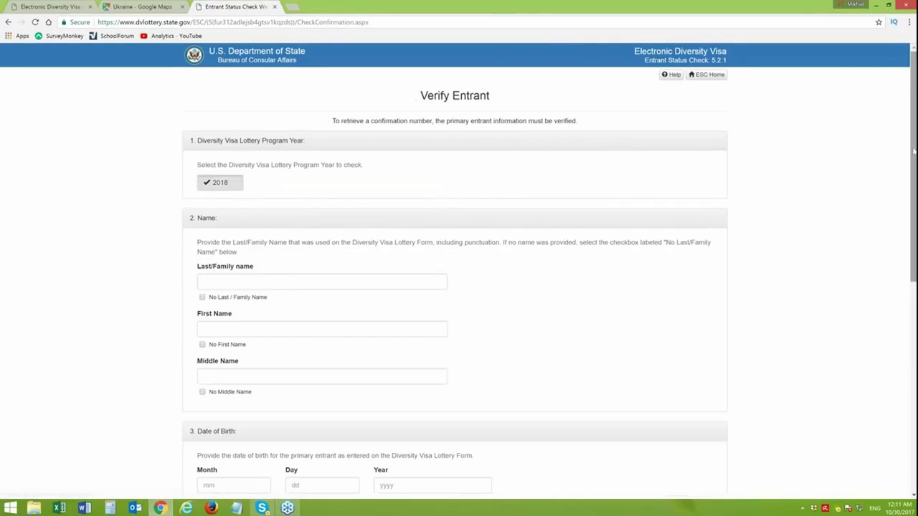
{"action": "scroll", "coordinate": [914, 86], "scroll_direction": "down", "scroll_amount": 1}
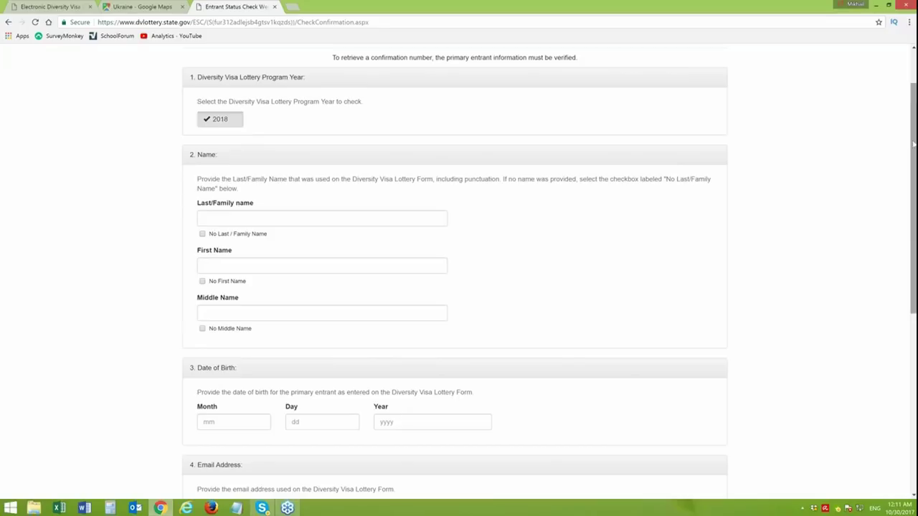
{"action": "left_click_drag", "start_coordinate": [910, 114], "coordinate": [913, 212]}
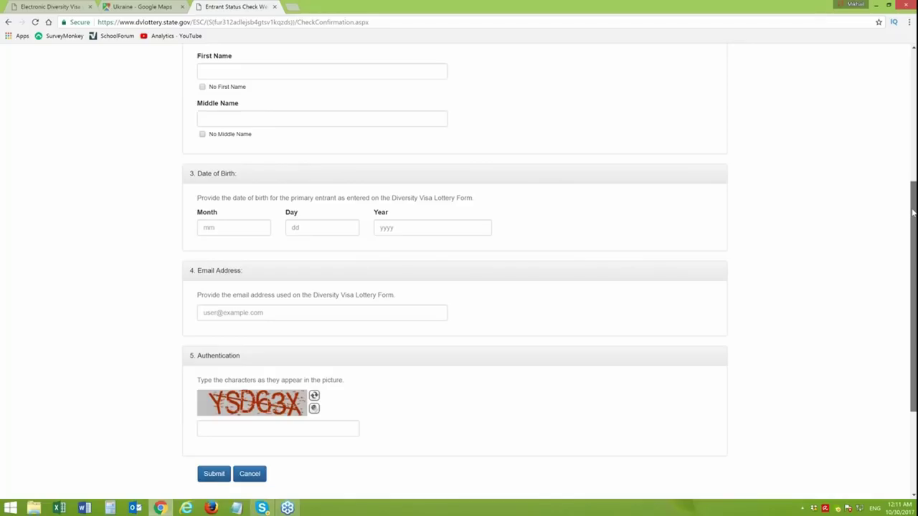
{"action": "left_click_drag", "start_coordinate": [913, 212], "coordinate": [914, 210]}
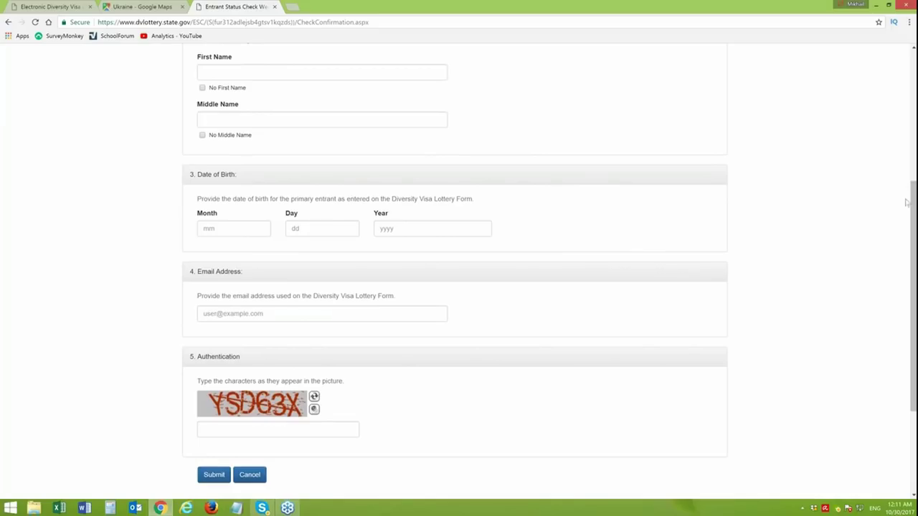
{"action": "left_click_drag", "start_coordinate": [915, 207], "coordinate": [913, 129]}
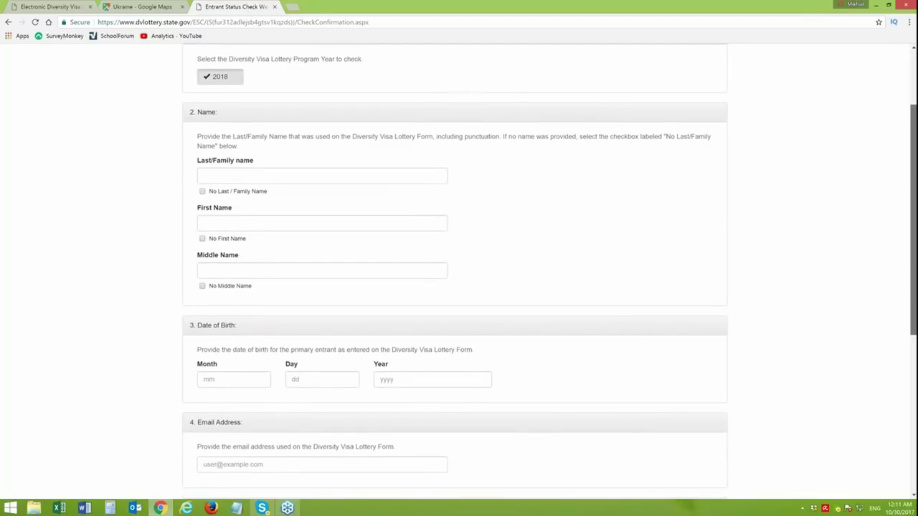
{"action": "left_click_drag", "start_coordinate": [913, 128], "coordinate": [914, 75]}
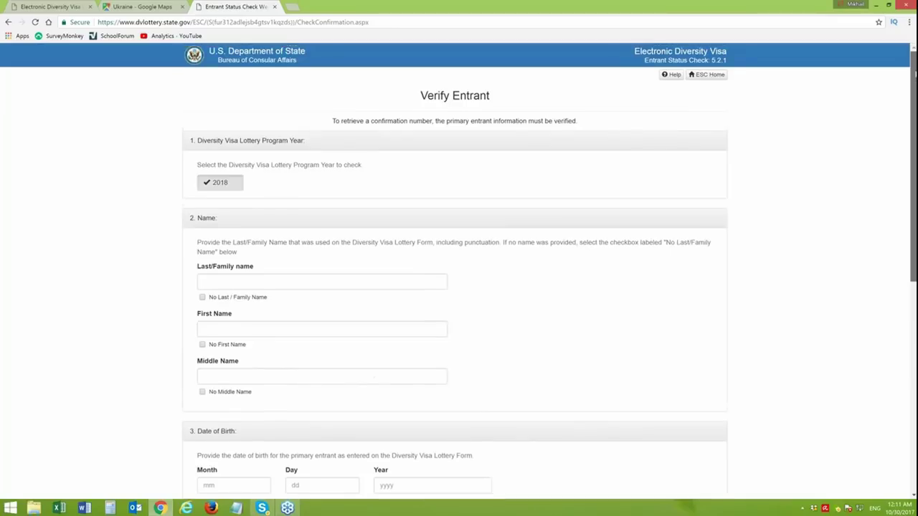